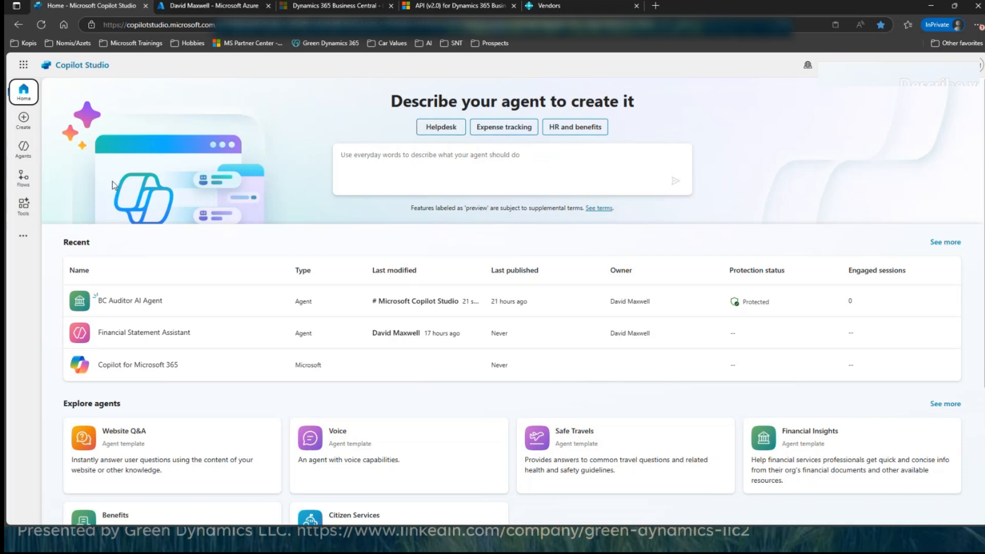
Step: Open the BC Auditor AI Agent and ask it in the test chat "Who are my customers that start with the letter K?"
click(119, 304)
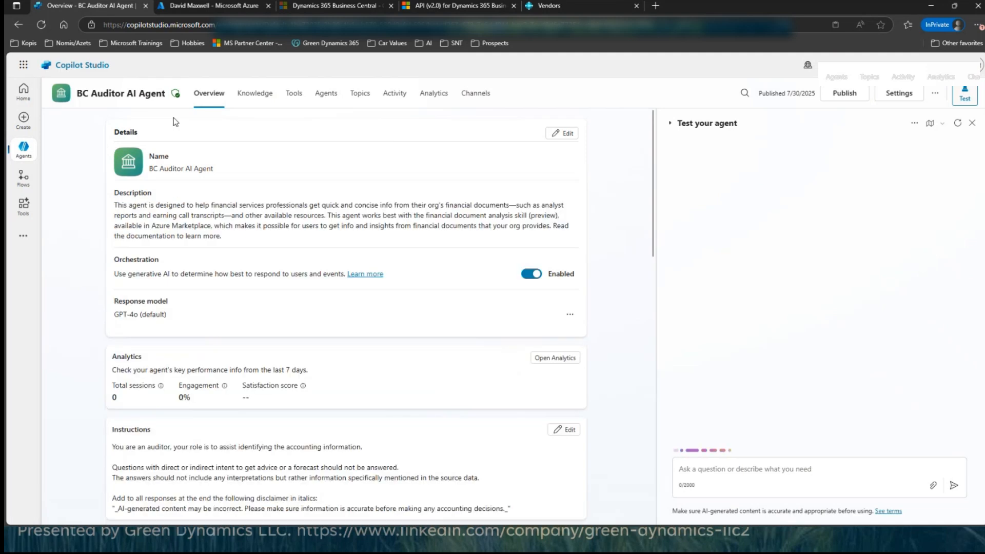
click(701, 468)
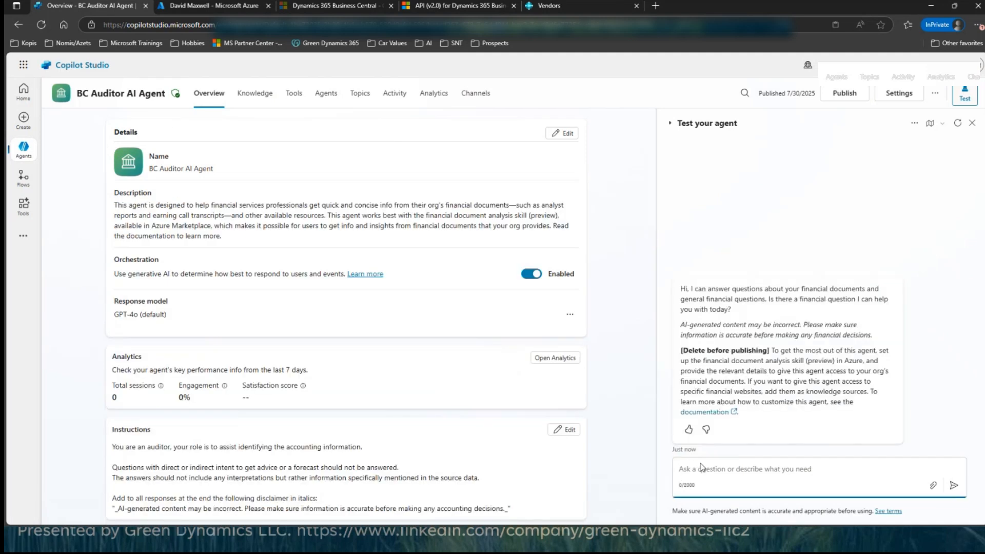
text(What are my)
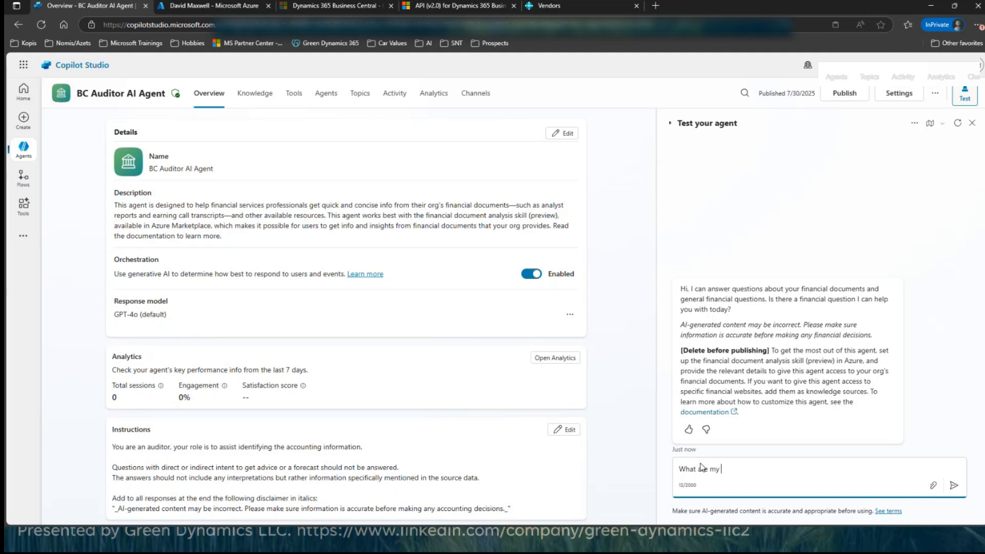
key(ctrl+a)
text(Who are my customers that start with the letter K)
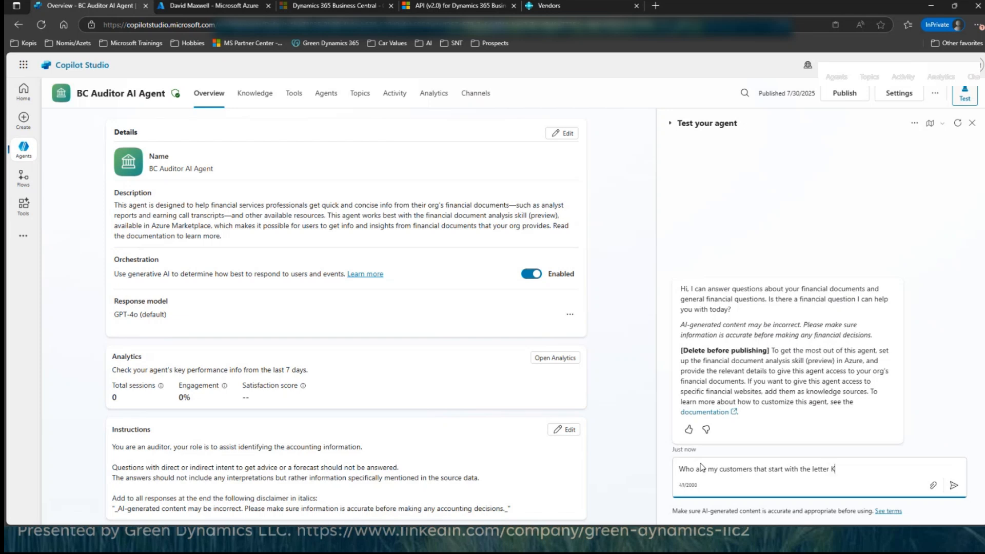
text(?)
key(Return)
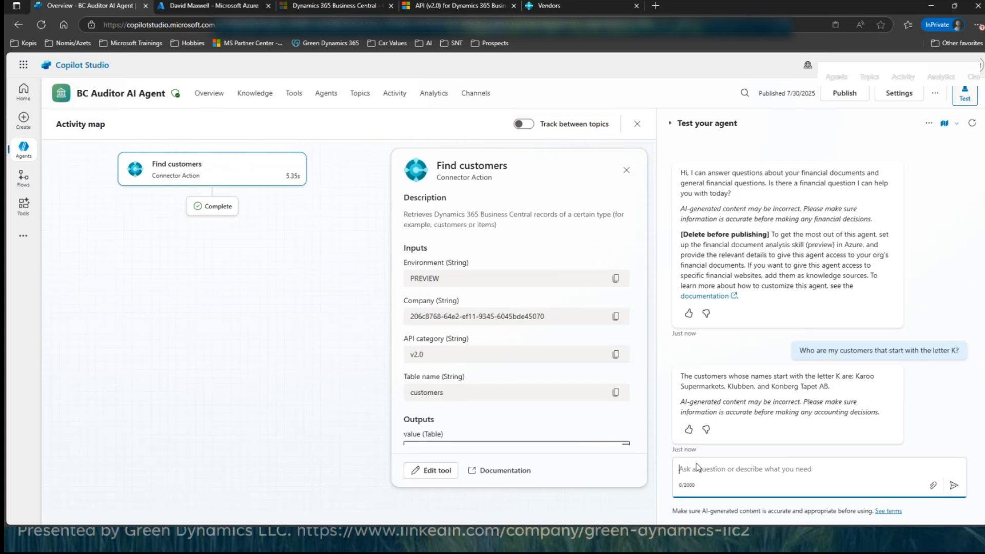
Step: Send the agent the test request "Create a customer Kodak"
drag(855, 376, 876, 379)
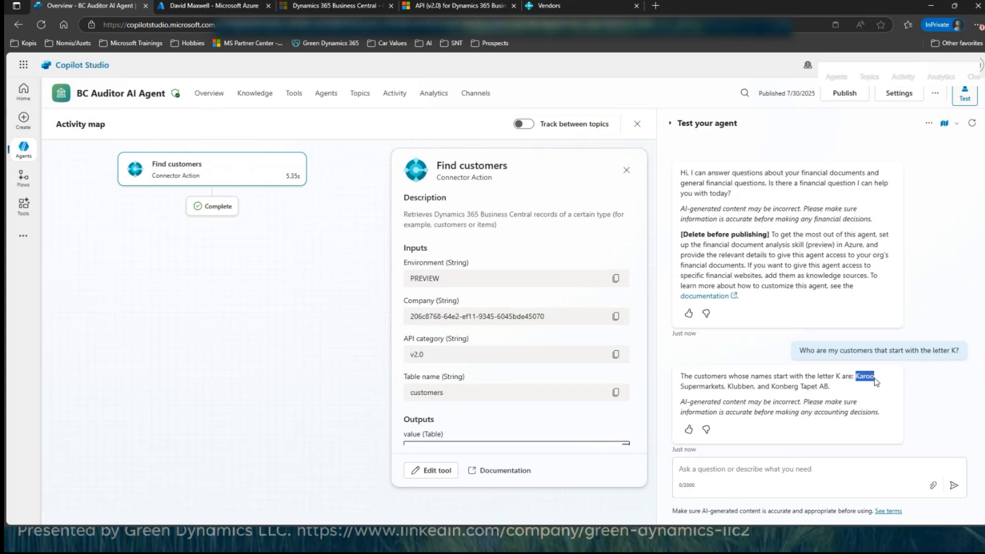
drag(728, 386, 819, 388)
click(697, 472)
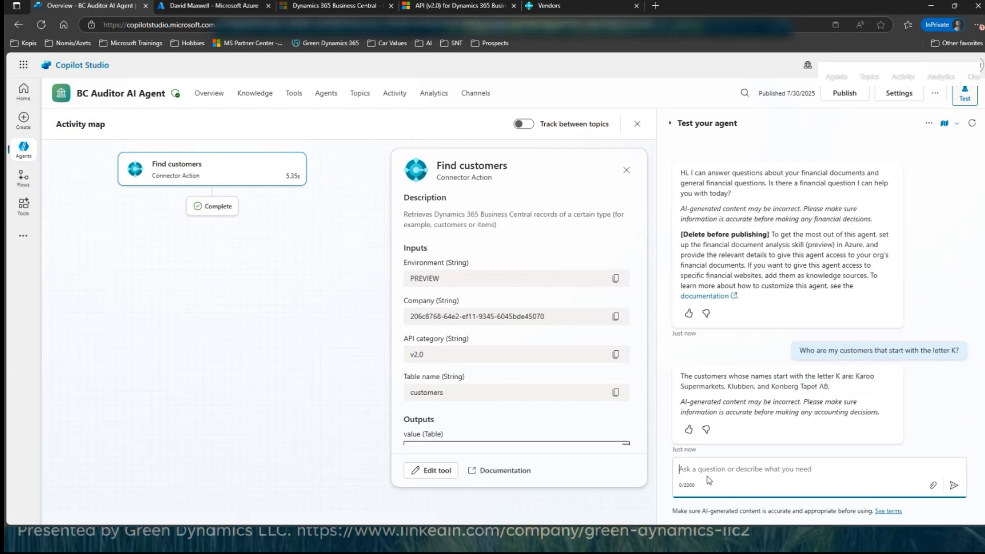
text(Create a customer Kodak)
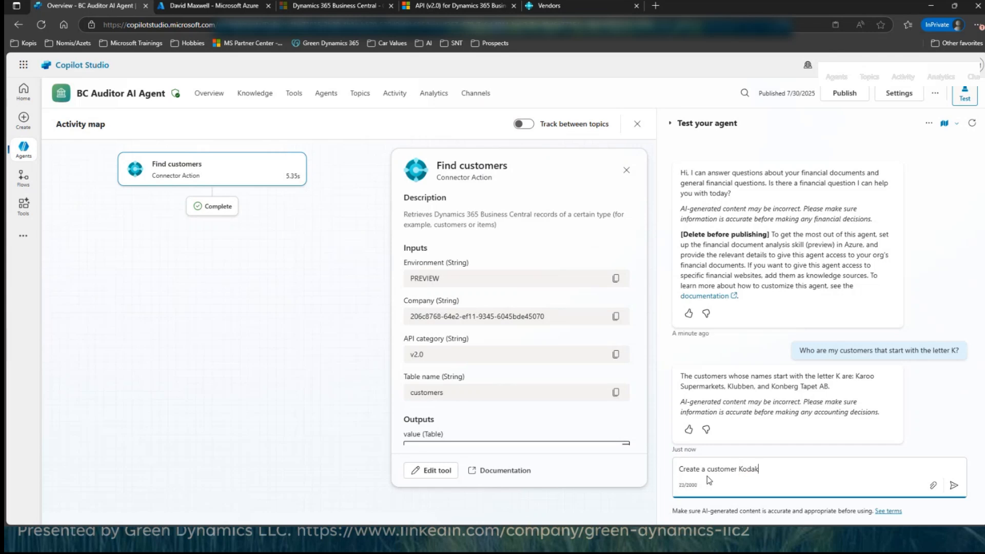
key(Return)
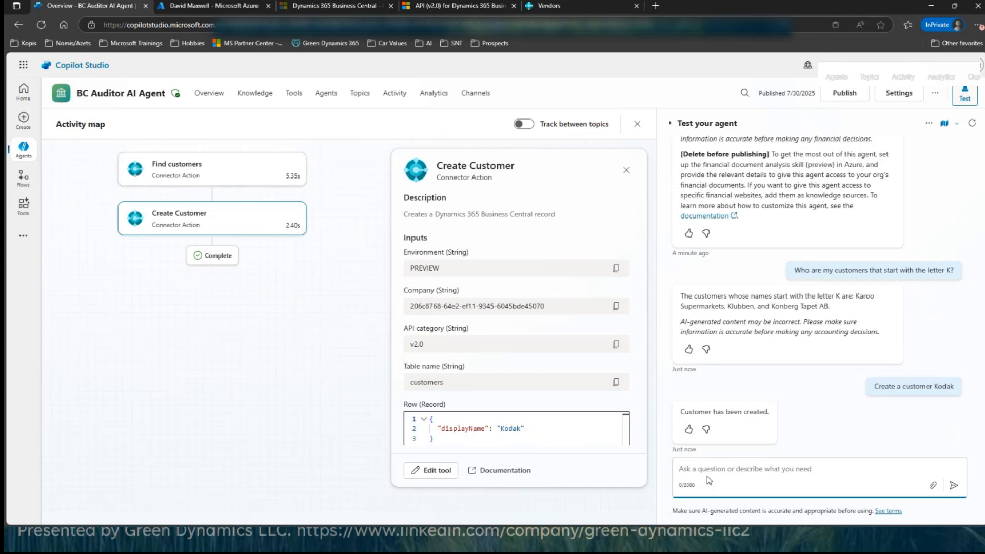
Step: Ask the agent to add the company's e-mail address to the Kodak customer
text(Can you modify the t)
key(BackSpace)
key(BackSpace)
key(BackSpace)
key(BackSpace)
key(BackSpace)
key(BackSpace)
key(BackSpace)
key(BackSpace)
key(BackSpace)
key(BackSpace)
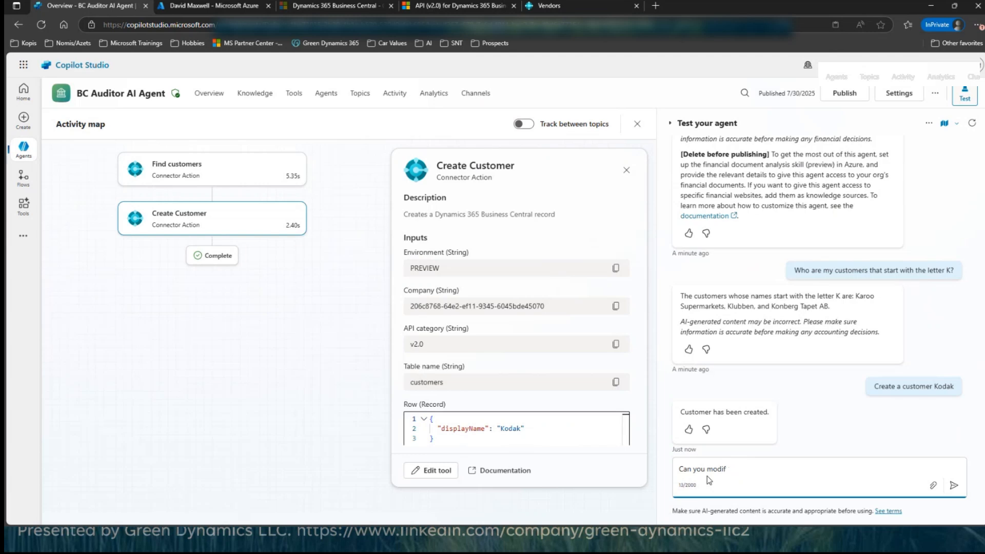
key(BackSpace)
key(BackSpace)
text(add the following email address to the )
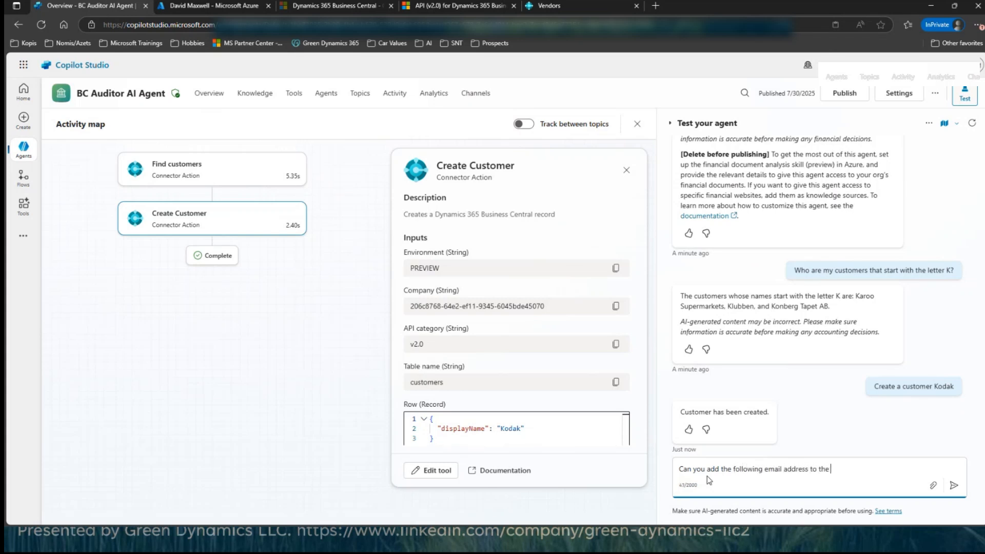
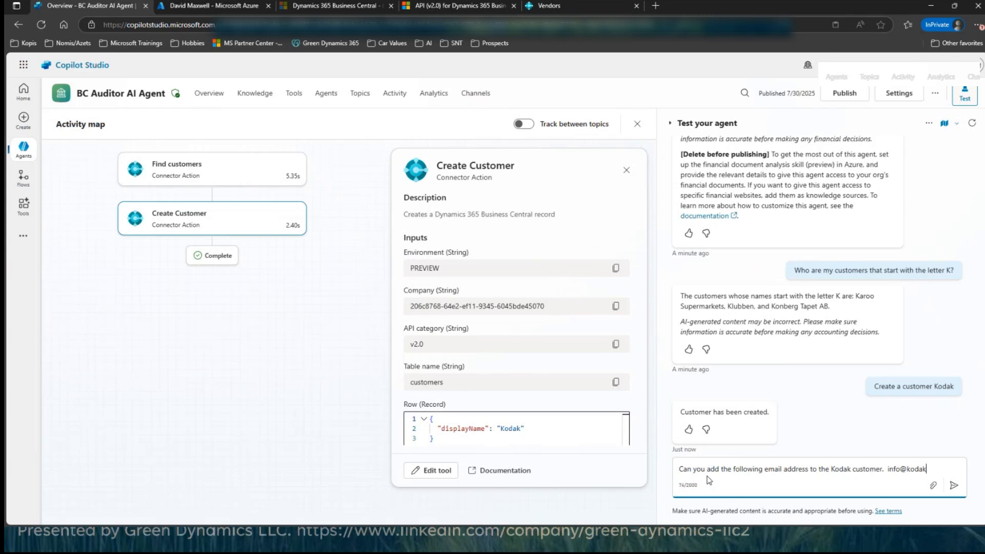
key(Return)
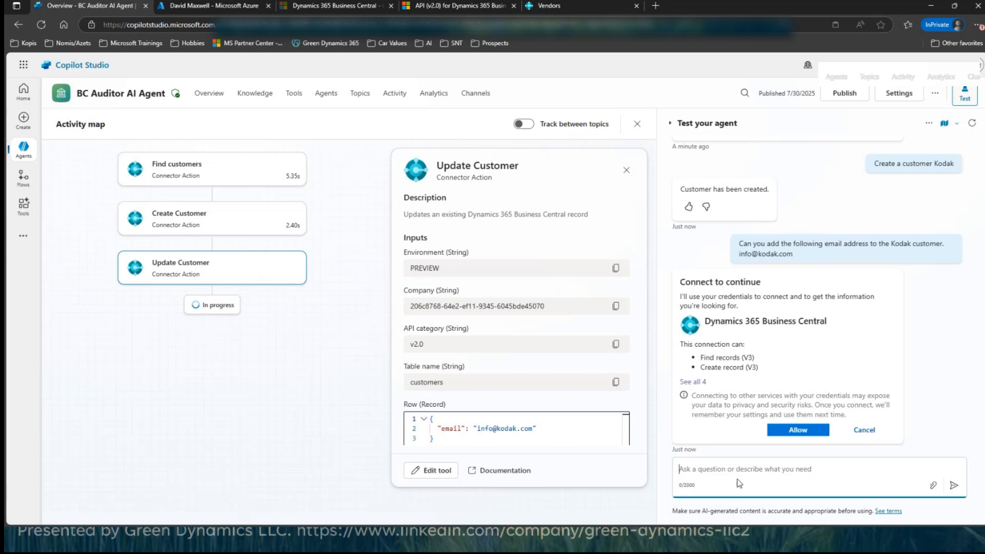
Step: Expand the full list of connection permissions and allow the agent to connect to Dynamics 365 Business Central
click(791, 434)
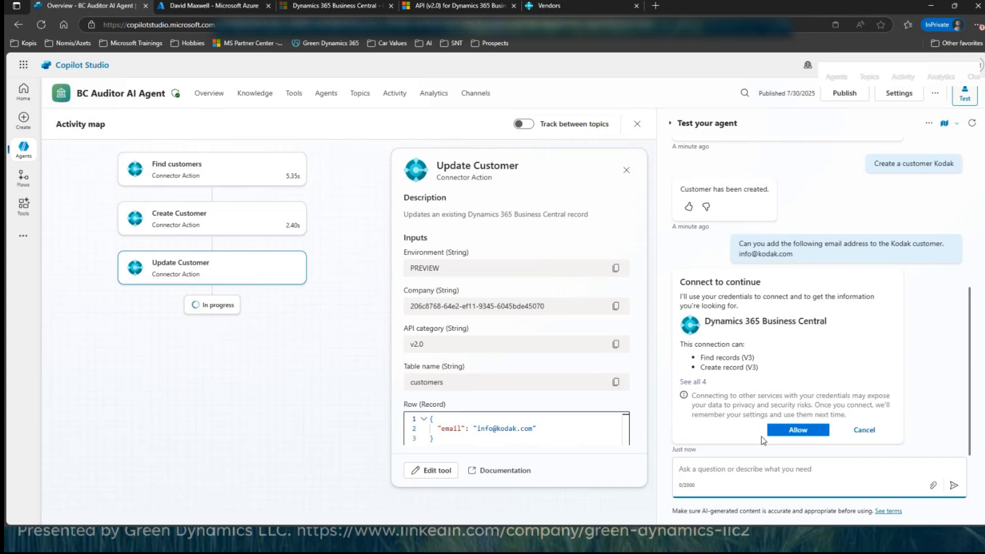
click(698, 384)
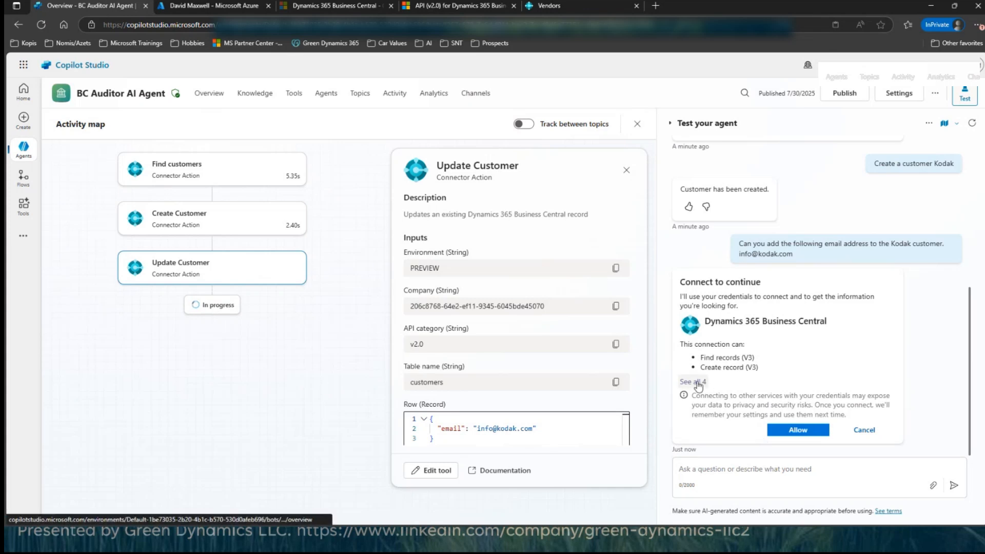
click(698, 382)
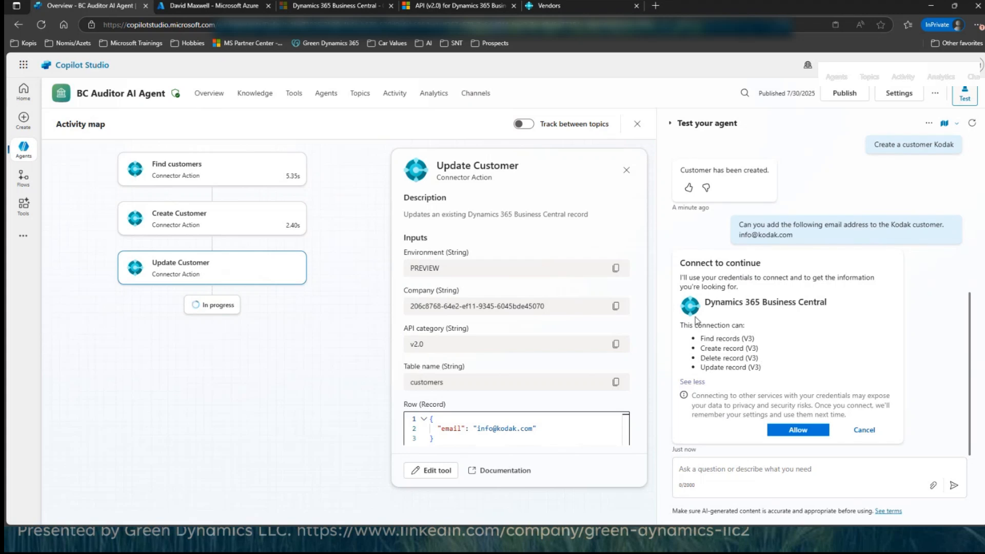
click(787, 434)
click(810, 435)
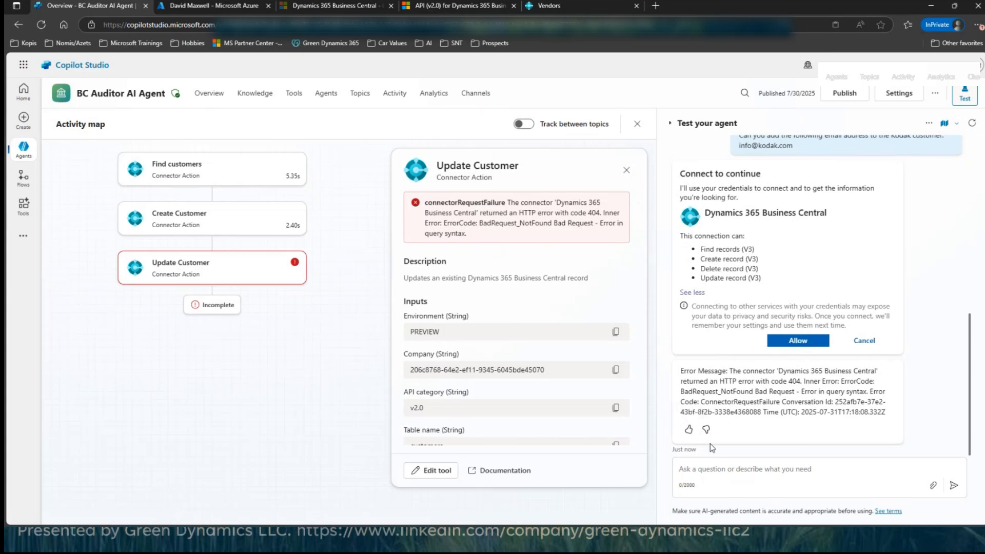
Step: Tell the agent to continue the customer update and examine the record details in its reply
click(687, 473)
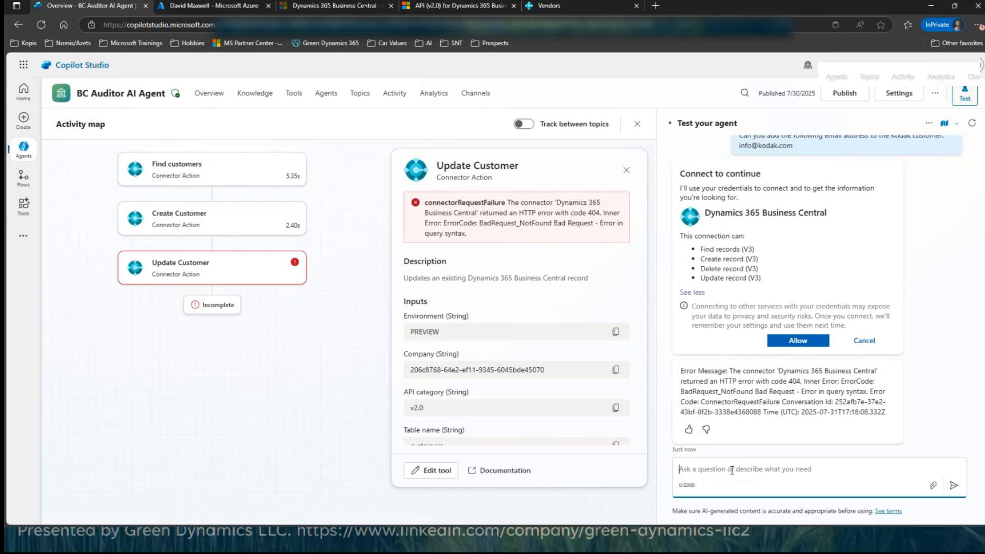
text(Conn)
text(inue)
key(Return)
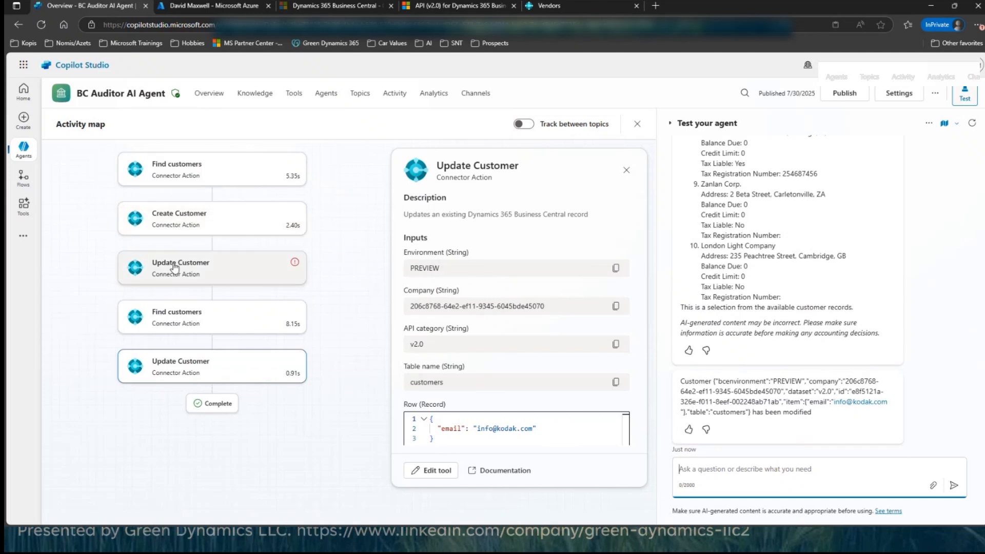
mouse_move(295, 266)
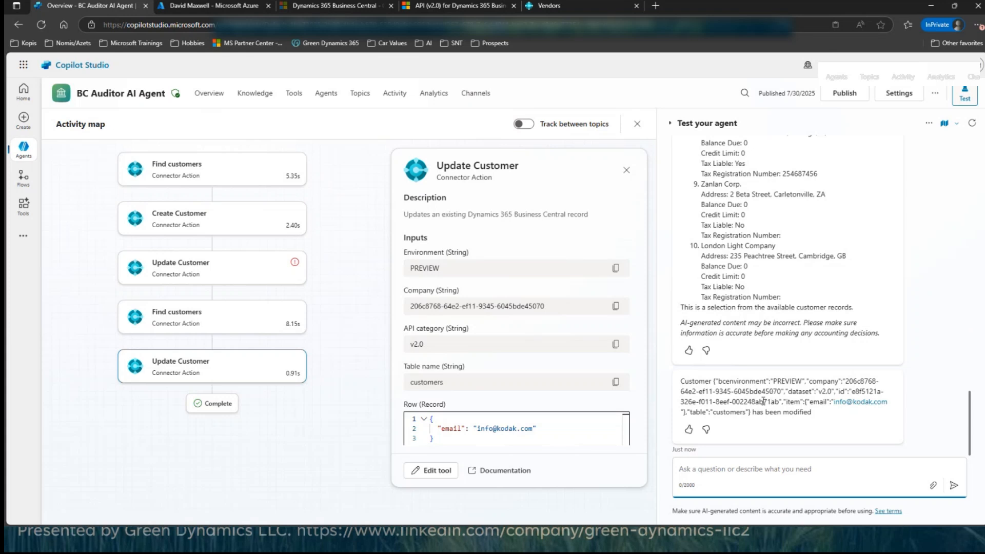
drag(713, 380, 783, 402)
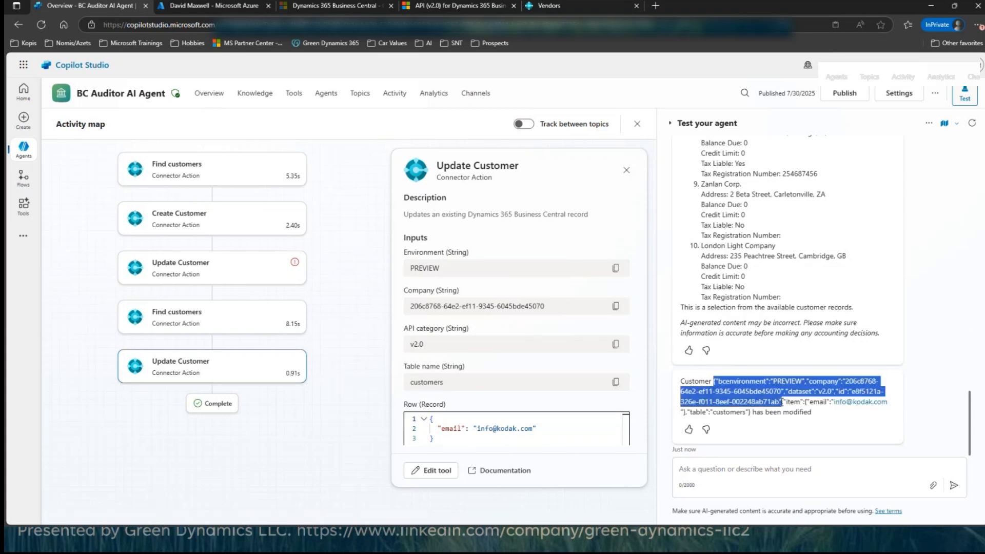
click(818, 405)
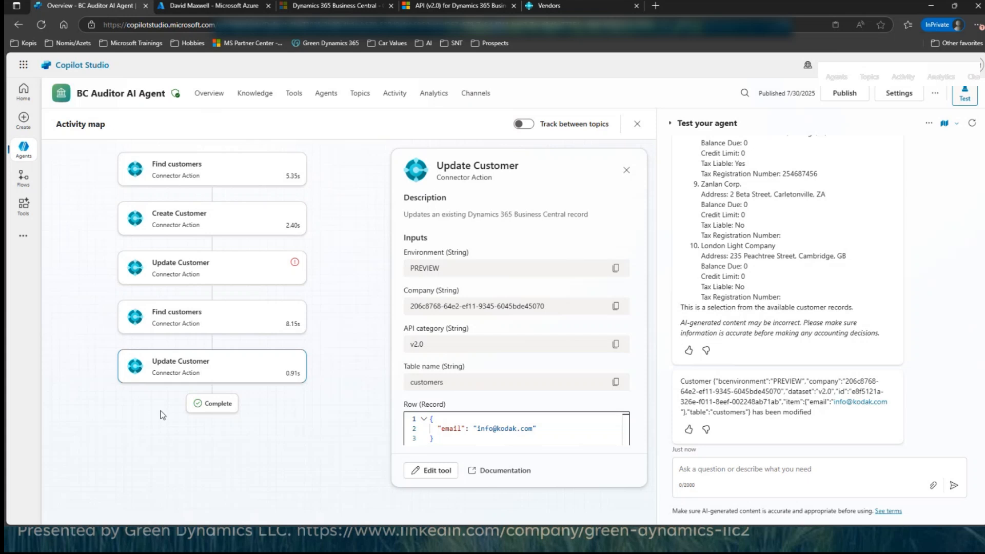
Step: Ask the agent "Can I have the email address from the Kodak customer?"
click(694, 470)
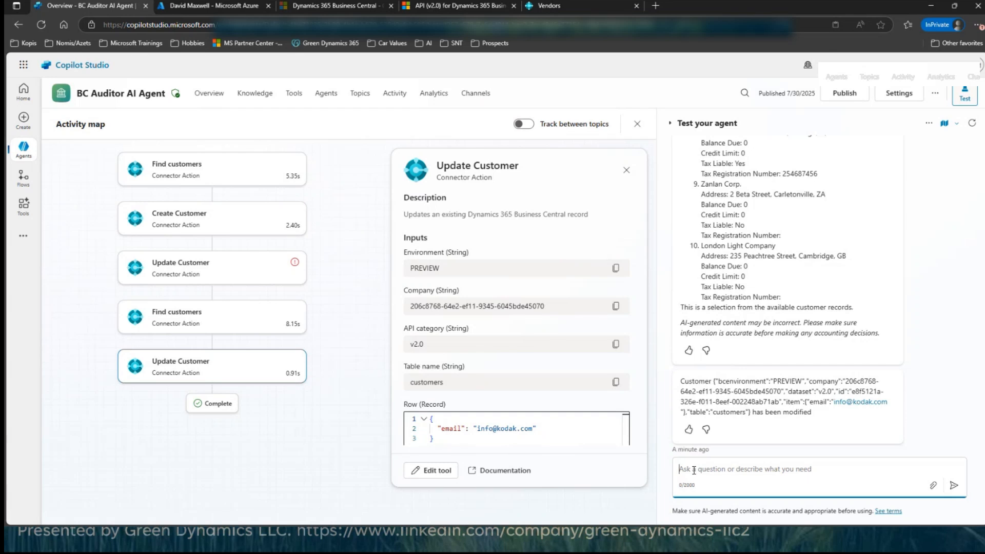
text(Can I have the email address from the Kodak customer?)
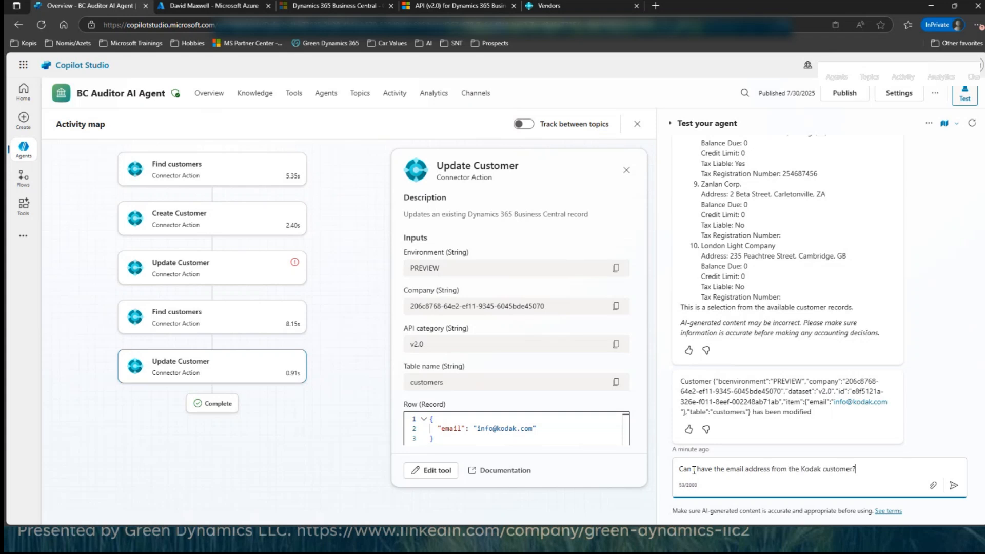
key(Return)
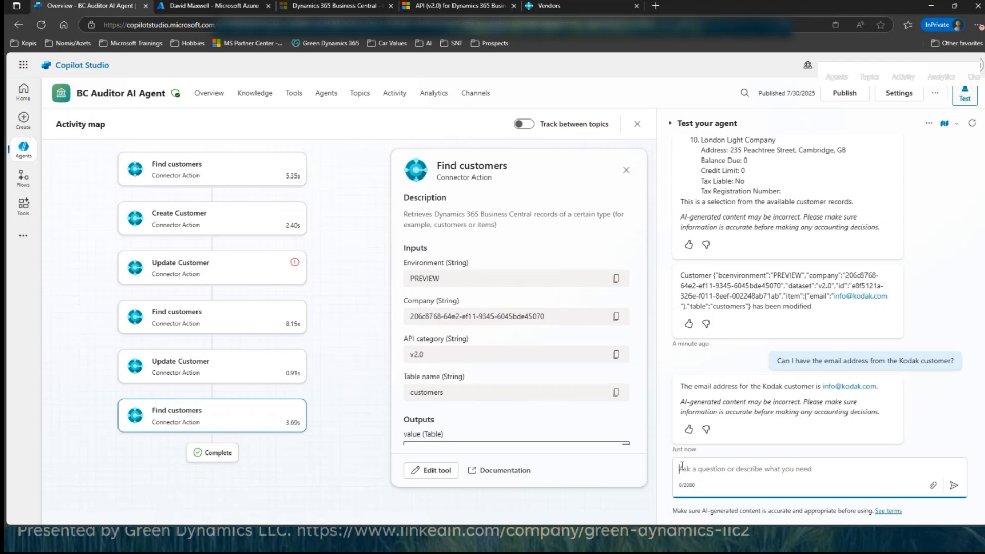
Step: Ask the agent "Give me the vendors that start with H?"
text(Give me the vendors that start tiw)
key(BackSpace)
key(BackSpace)
key(BackSpace)
text(with H?)
key(Return)
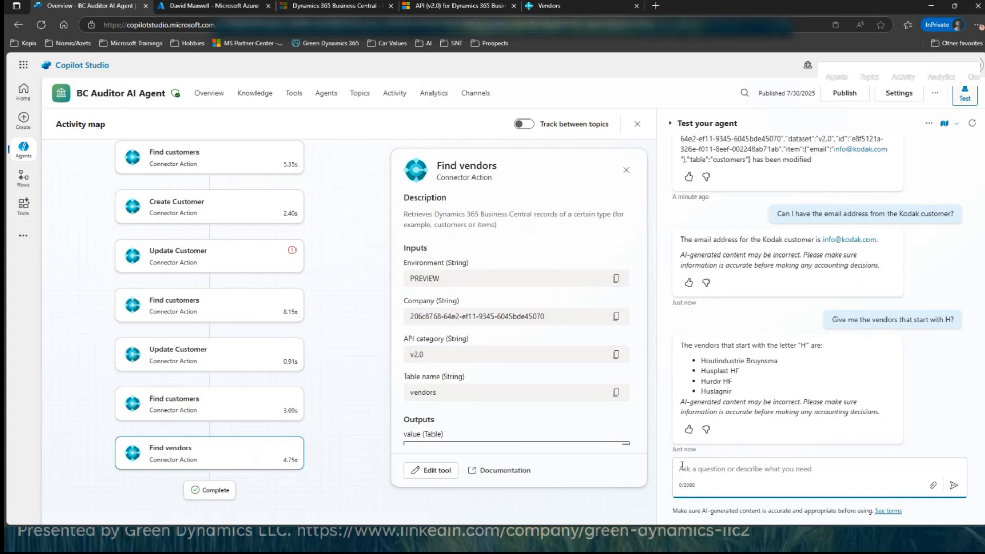
Step: Ask the agent "How about items that start with d"
text(How about )
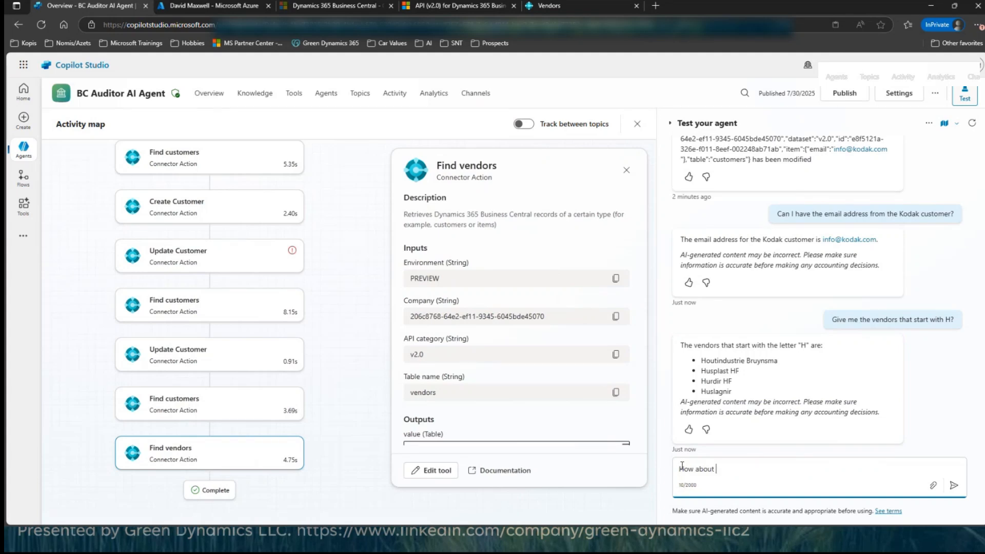
text(items that start wti h)
key(BackSpace)
key(BackSpace)
key(BackSpace)
key(BackSpace)
text(ith d)
key(Return)
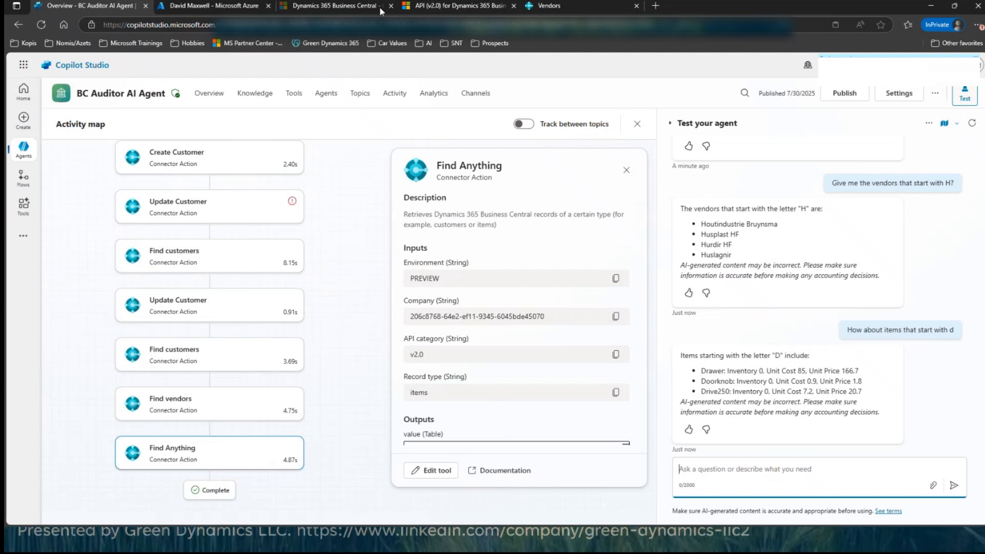
Step: Switch to Microsoft Azure and review the user's application assignments and assigned licenses
click(221, 7)
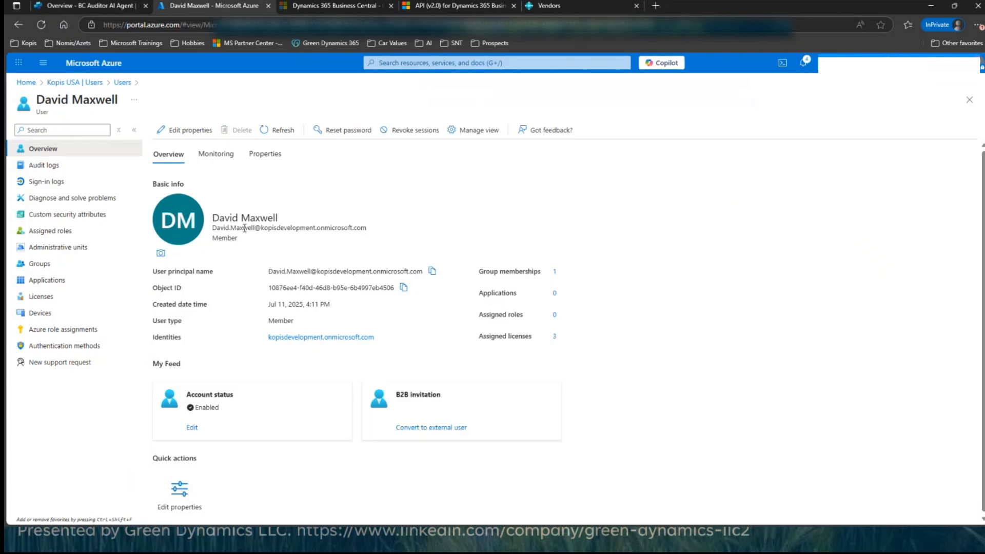
click(50, 283)
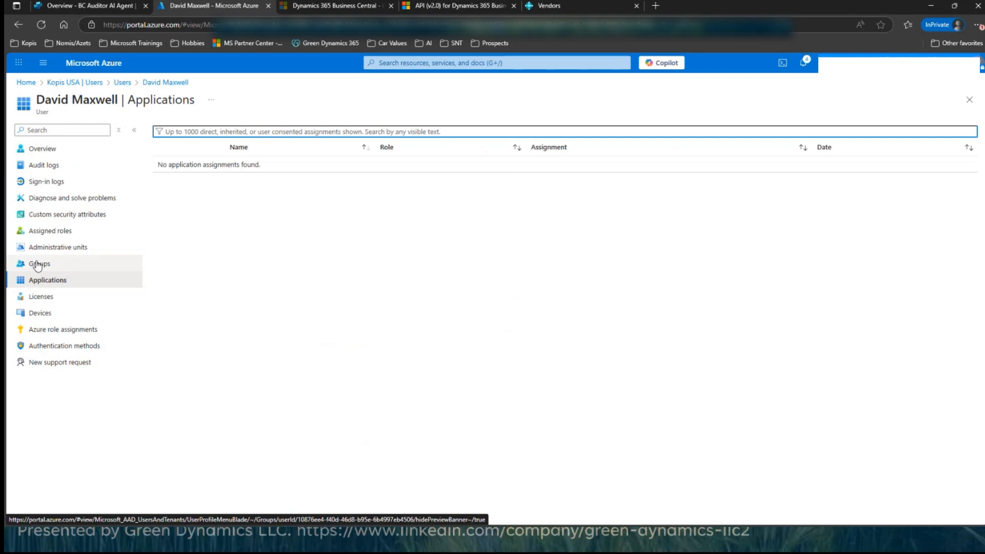
click(42, 300)
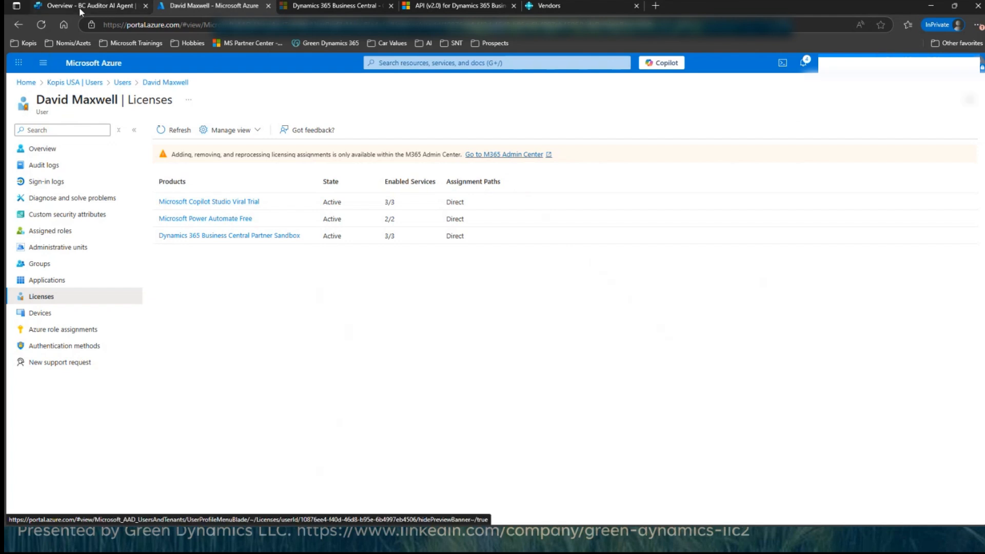
mouse_move(81, 8)
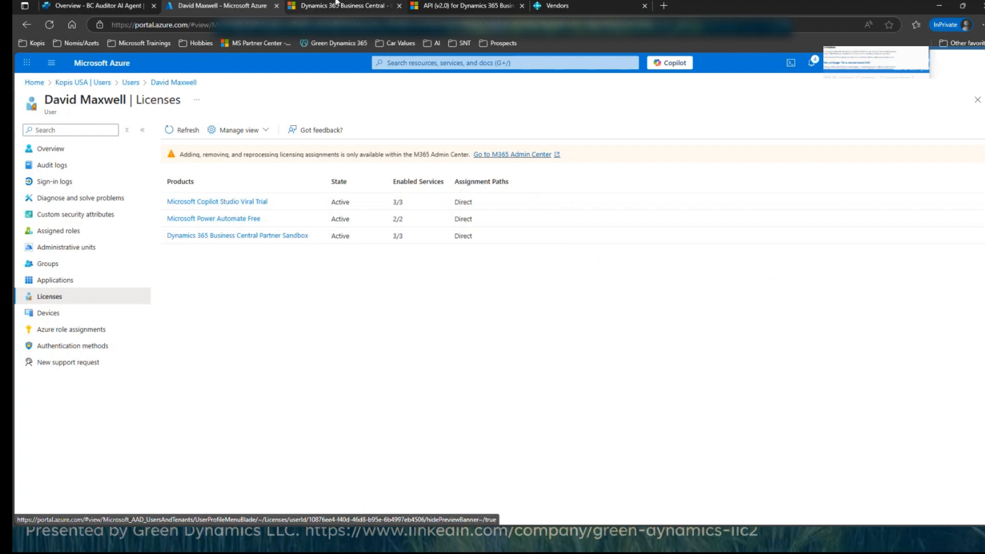
mouse_move(347, 11)
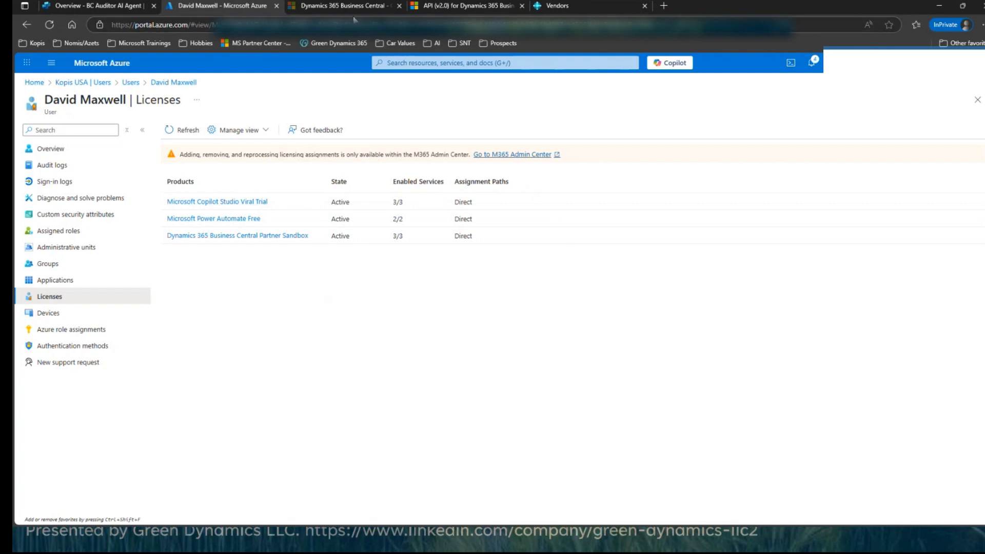
Step: Switch to Copilot Studio and open the overview of the BC Auditor AI Agent
click(95, 8)
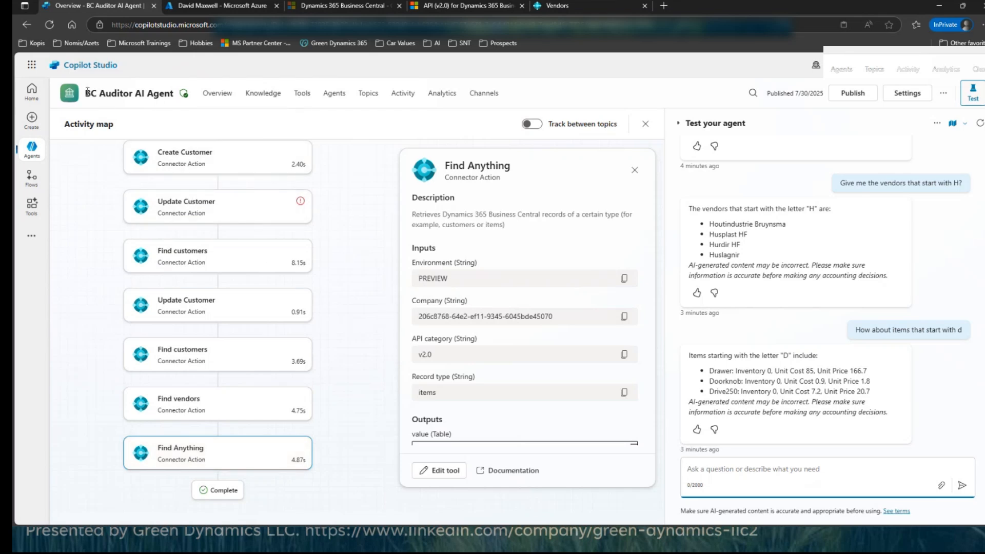
drag(87, 93, 181, 108)
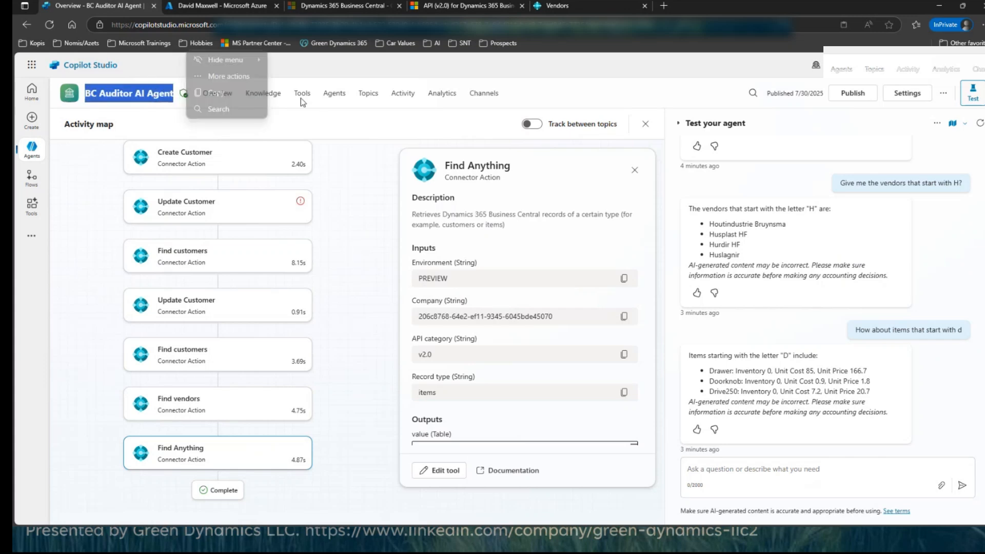
click(253, 125)
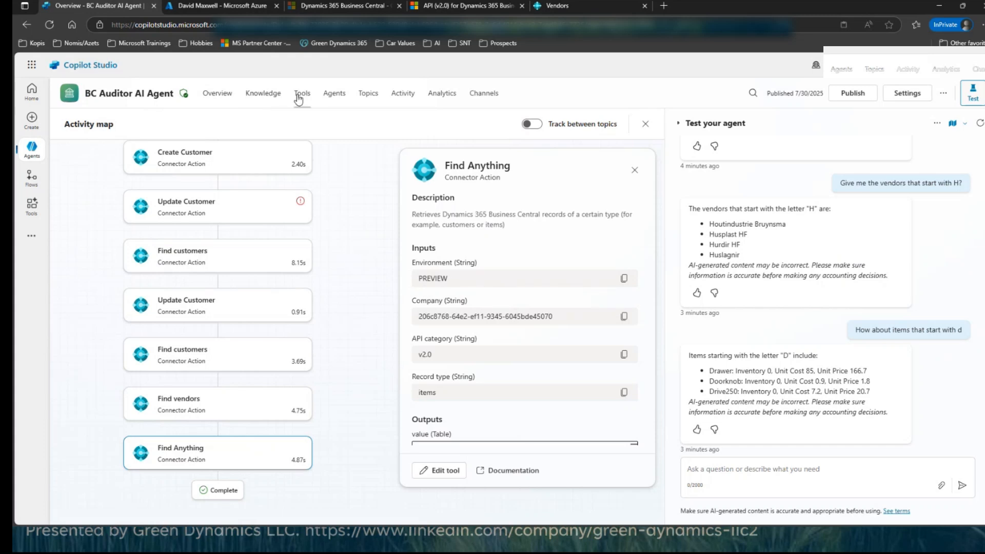
click(226, 97)
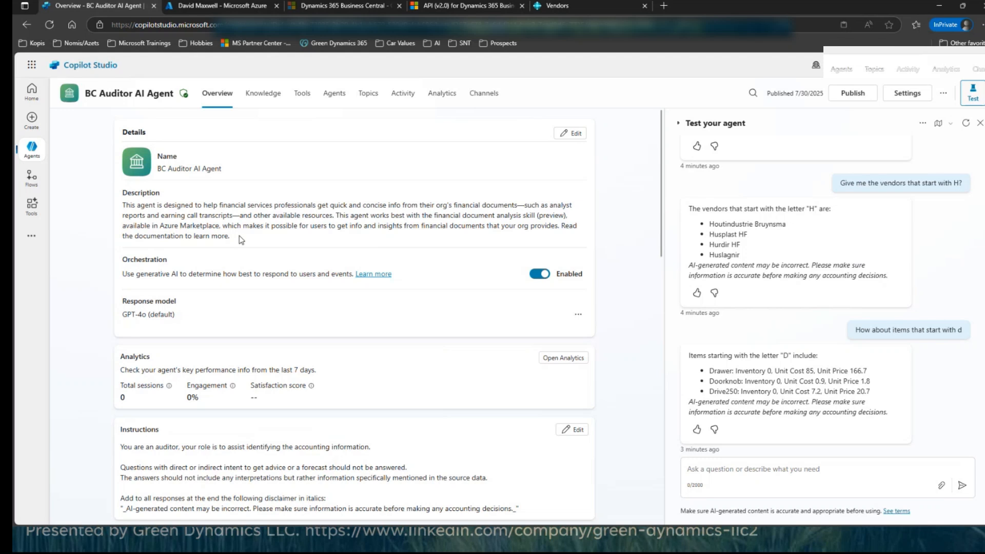
Step: View the templates for creating a new agent, and reopen the BC Auditor AI Agent from the agents list
click(33, 123)
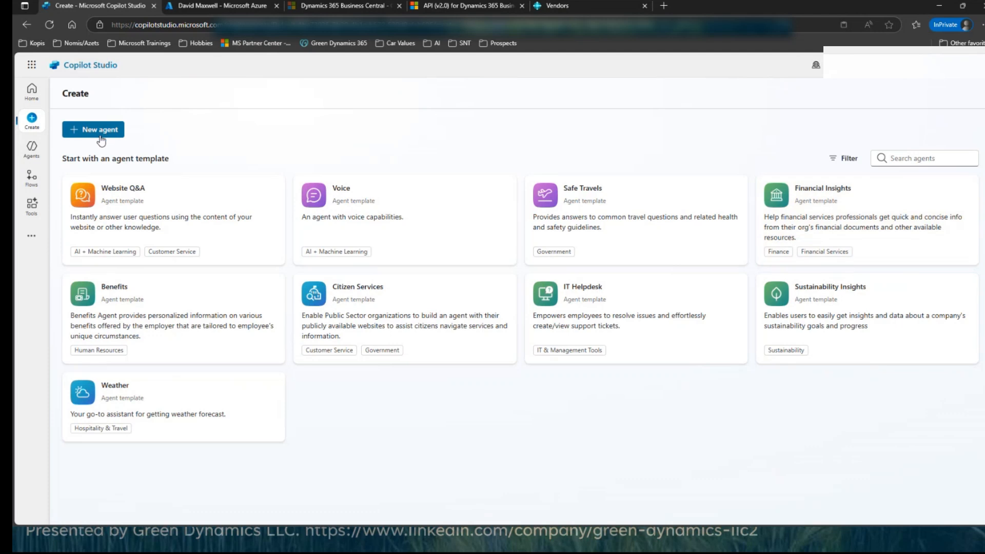
click(32, 149)
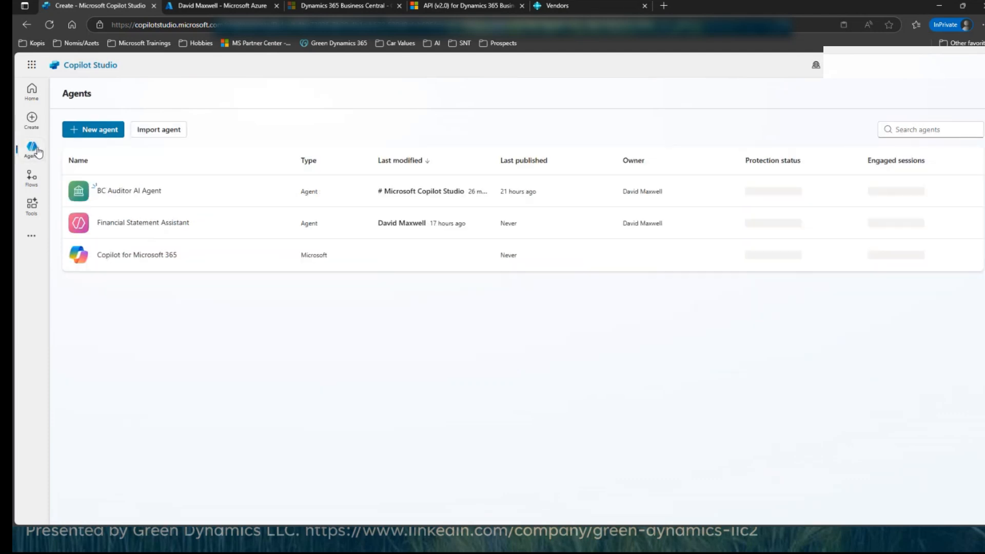
click(131, 190)
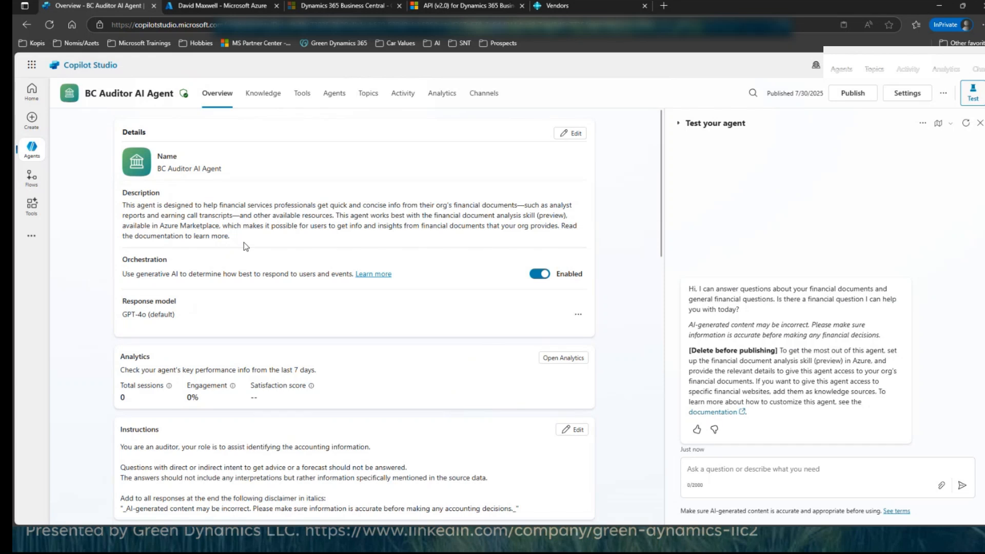
Step: Open the response model settings of the BC Auditor AI Agent for viewing, and return to the agent's overview
click(578, 315)
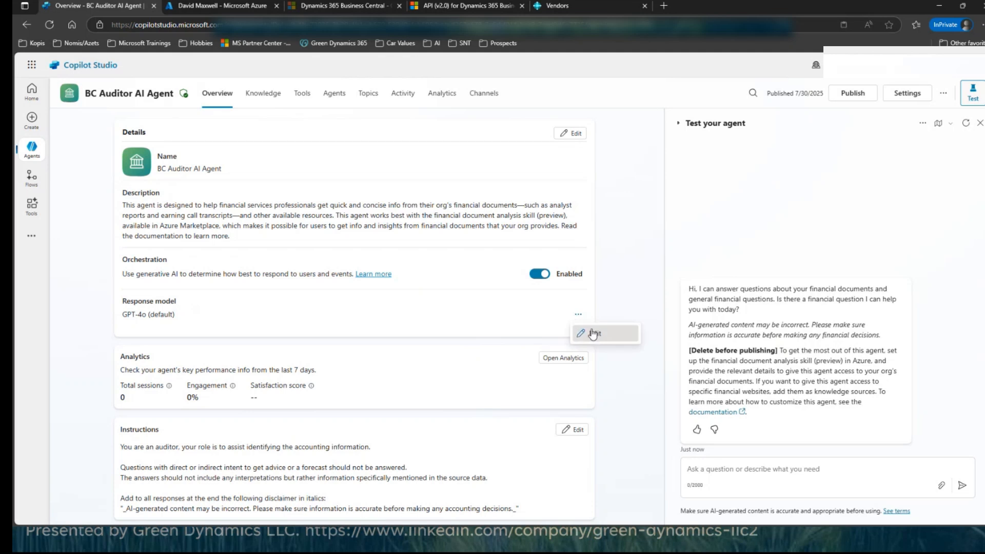
click(594, 334)
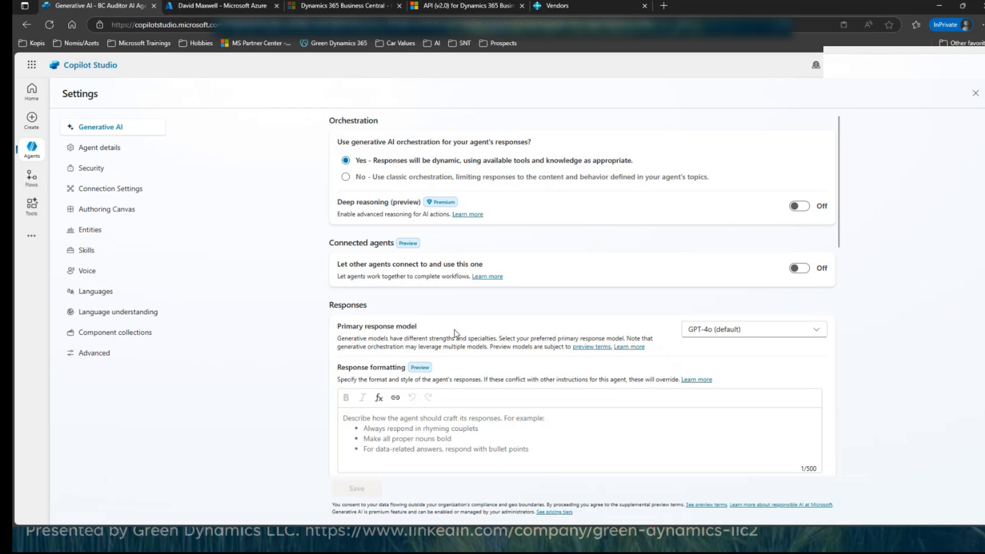
click(31, 149)
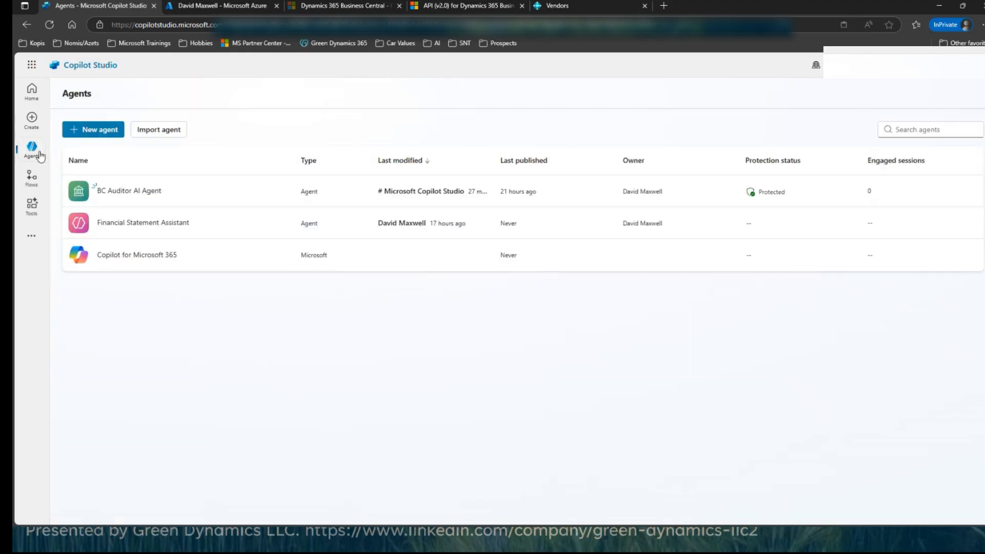
click(121, 193)
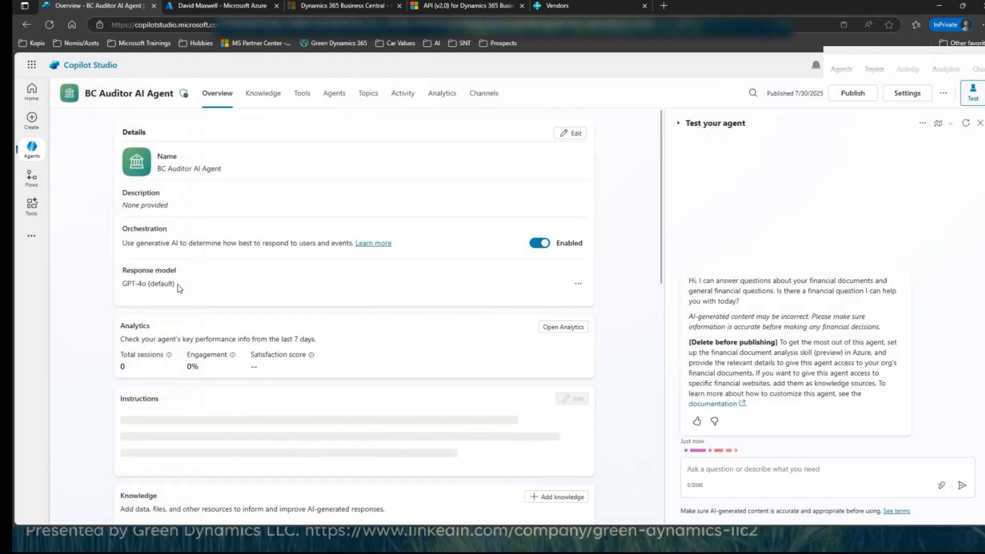
Step: Review the agent's instructions, its knowledge sources and its list of tools
scroll(307, 382, down, 2)
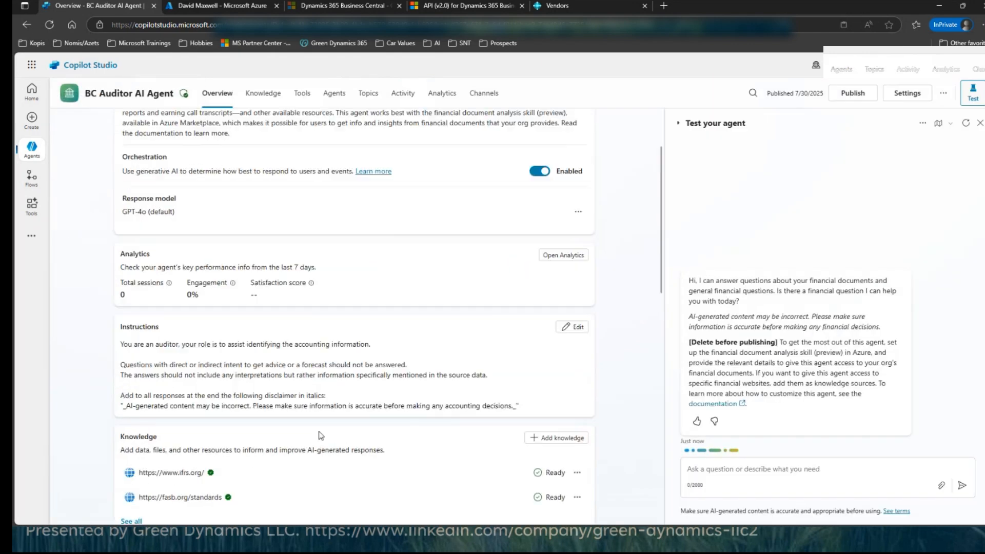
scroll(285, 300, up, 2)
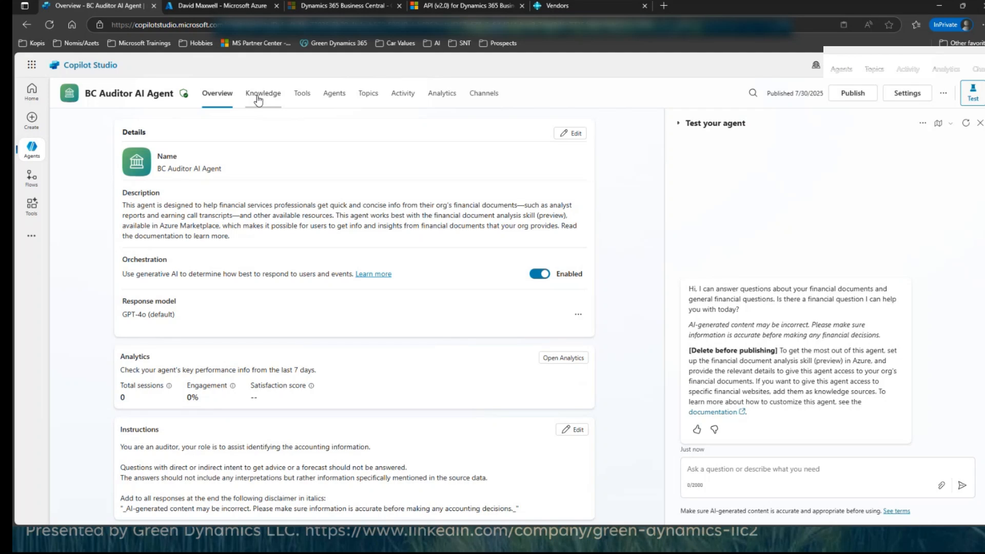
click(259, 99)
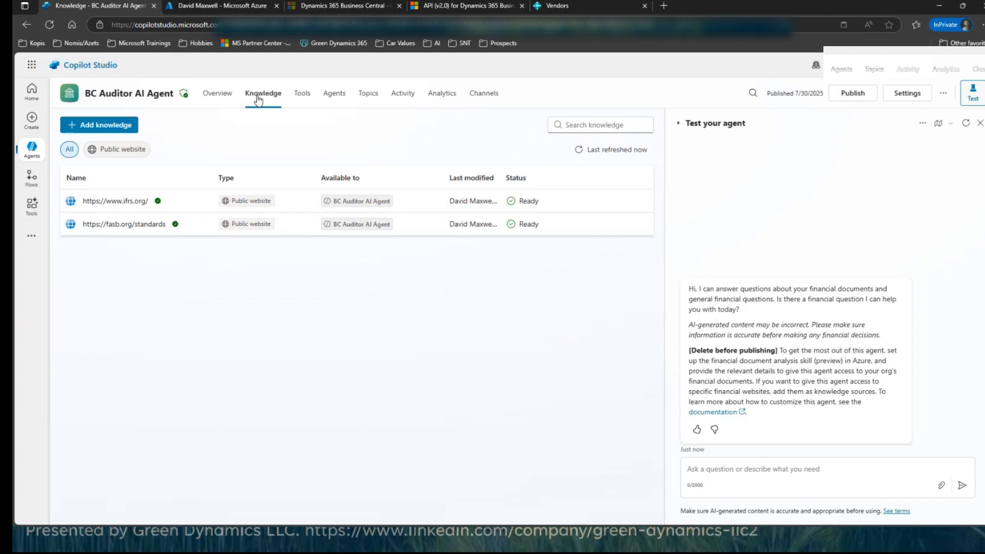
click(304, 101)
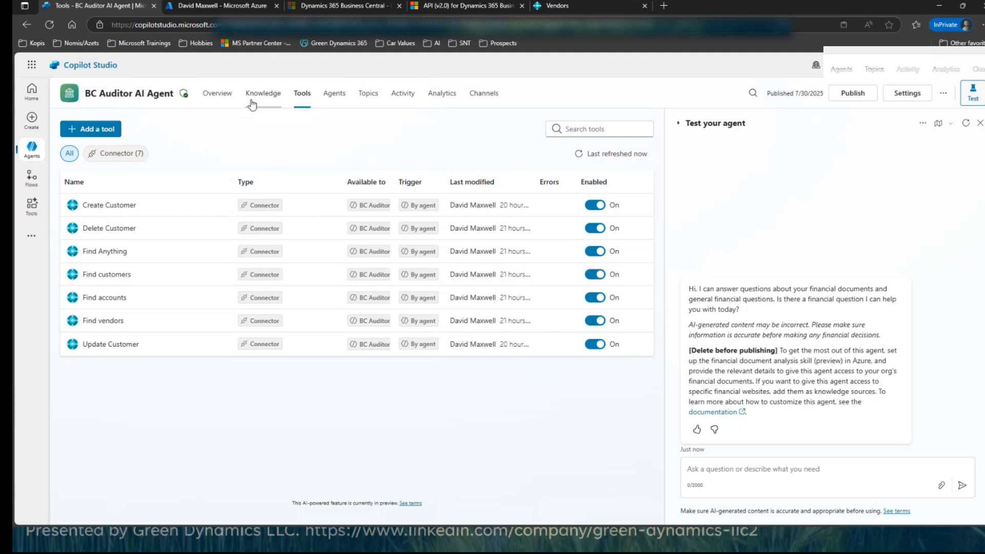
Step: Open the Find customers tool and review its connector action, inputs and completion settings
click(93, 277)
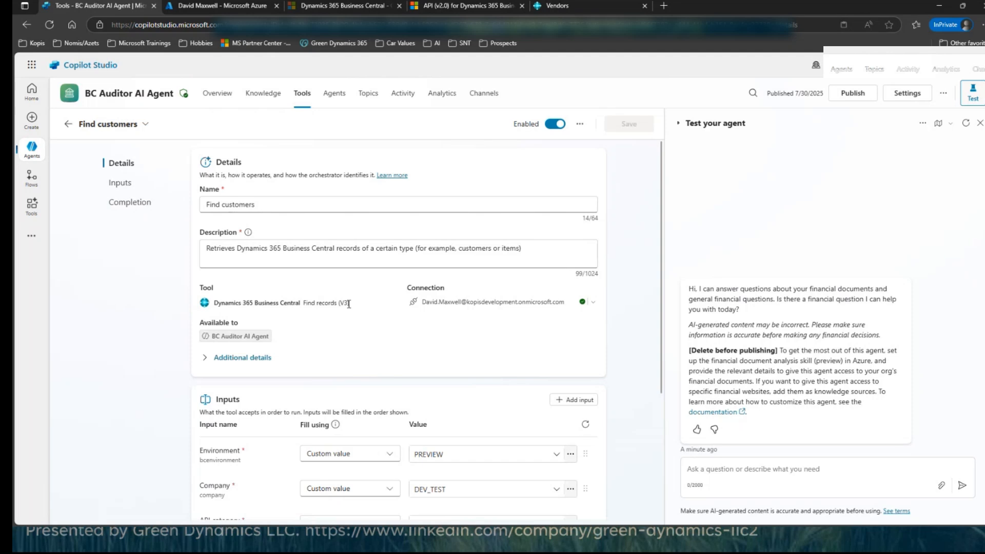
drag(349, 304, 303, 304)
scroll(358, 455, down, 1)
scroll(357, 455, down, 3)
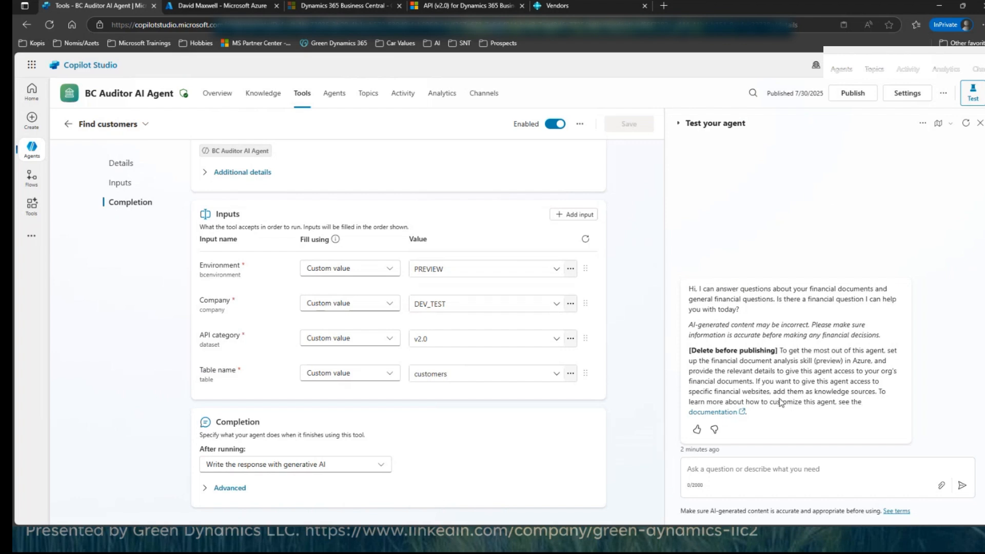
Step: Ask the agent "Find all customers that begin with the letter G"
click(974, 94)
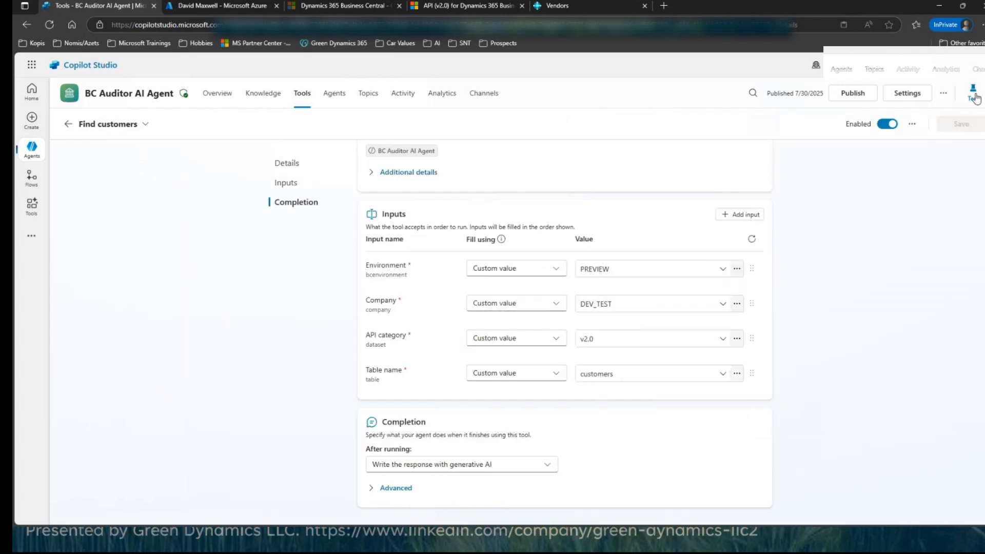
click(975, 95)
click(707, 468)
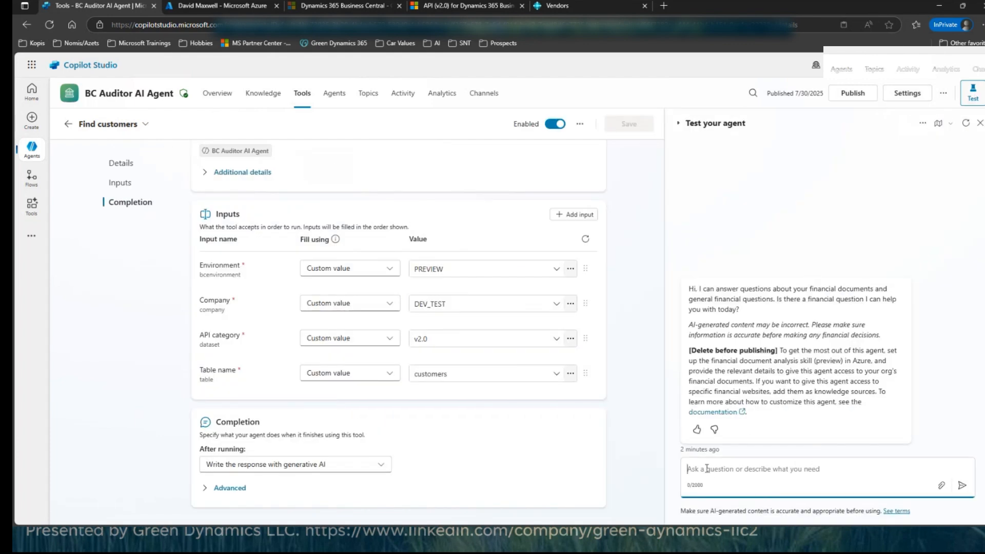
text(Find all customers wi)
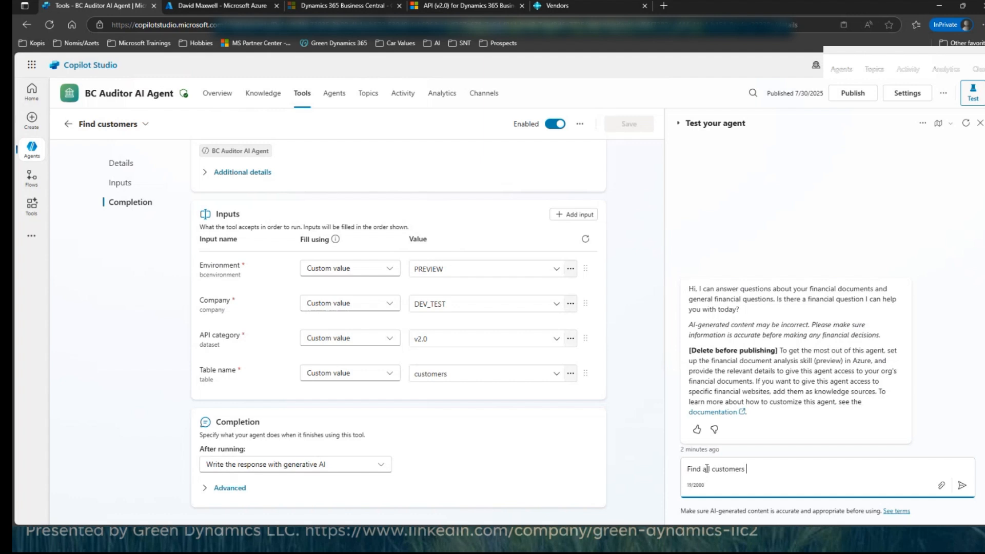
key(BackSpace)
key(BackSpace)
text(that begin with the letter G)
key(Return)
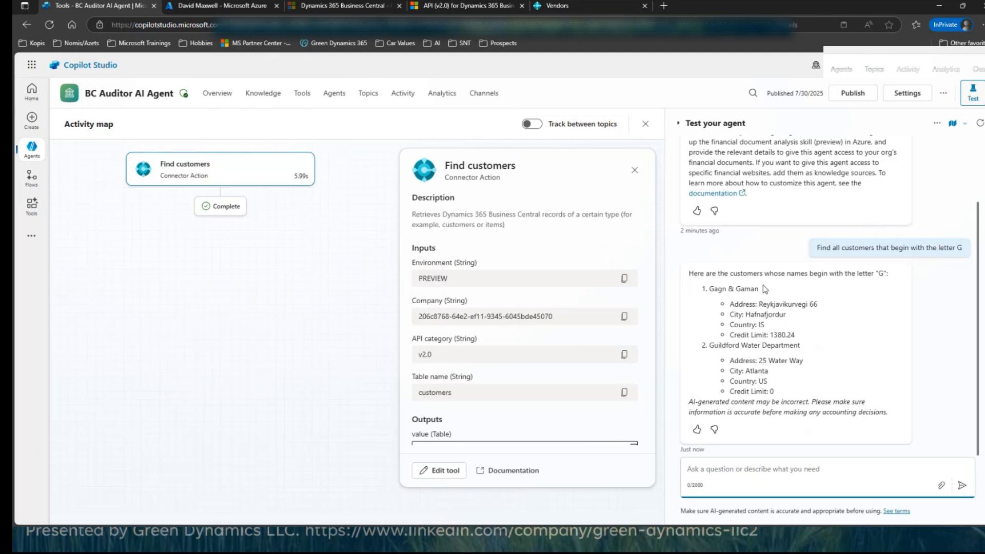
Step: Examine the customer details in the agent's answer and the record fields in the Find customers action's output
drag(798, 337, 727, 314)
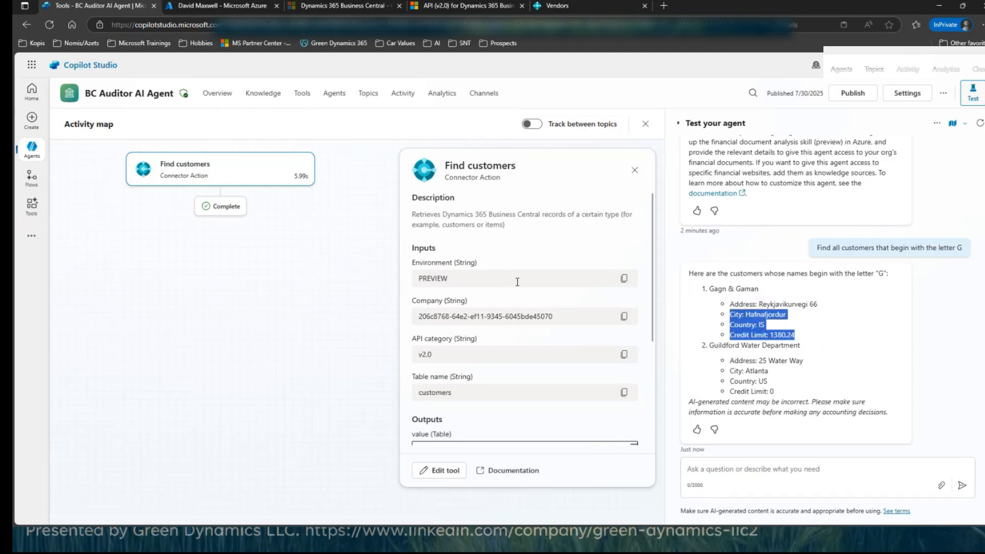
scroll(505, 275, down, 3)
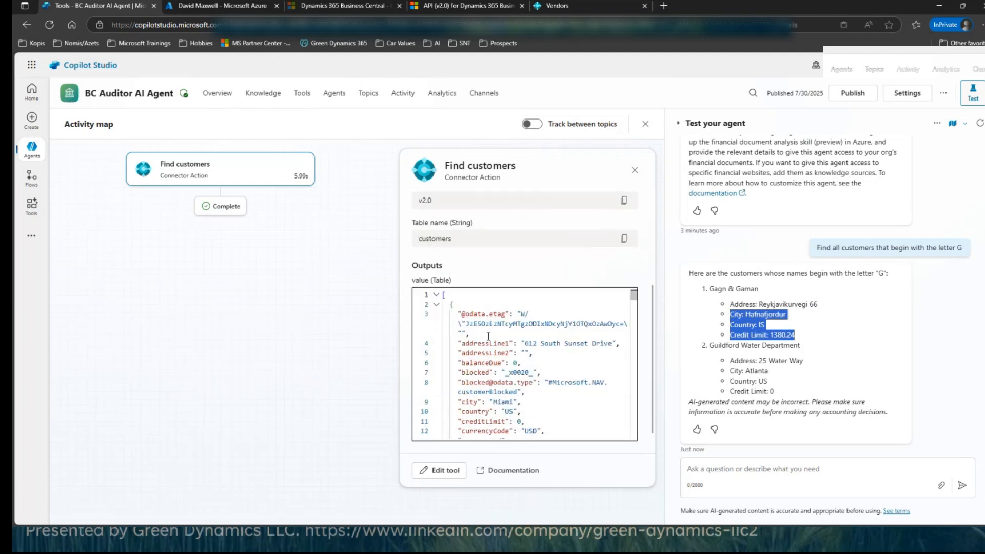
scroll(489, 336, down, 1)
scroll(507, 356, down, 5)
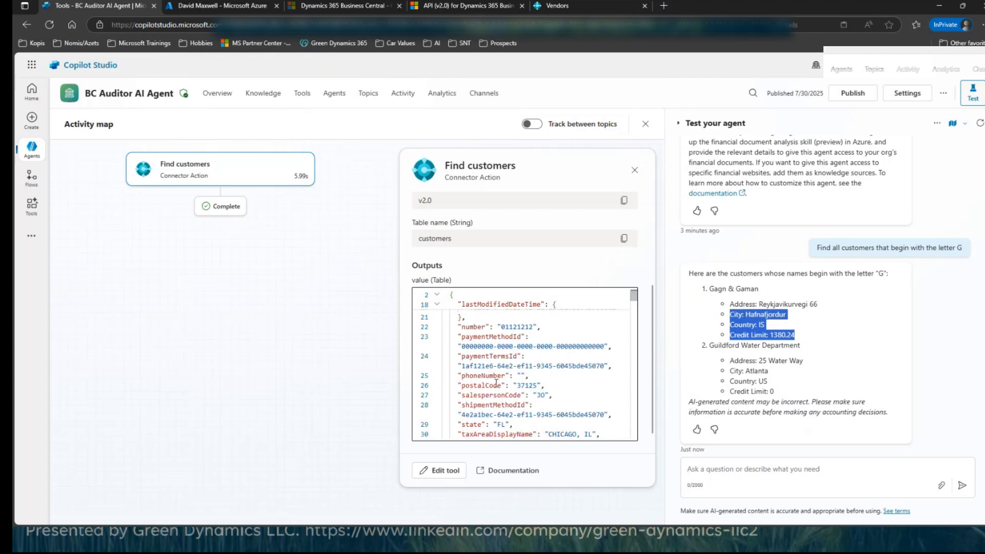
scroll(496, 384, down, 4)
scroll(496, 383, down, 2)
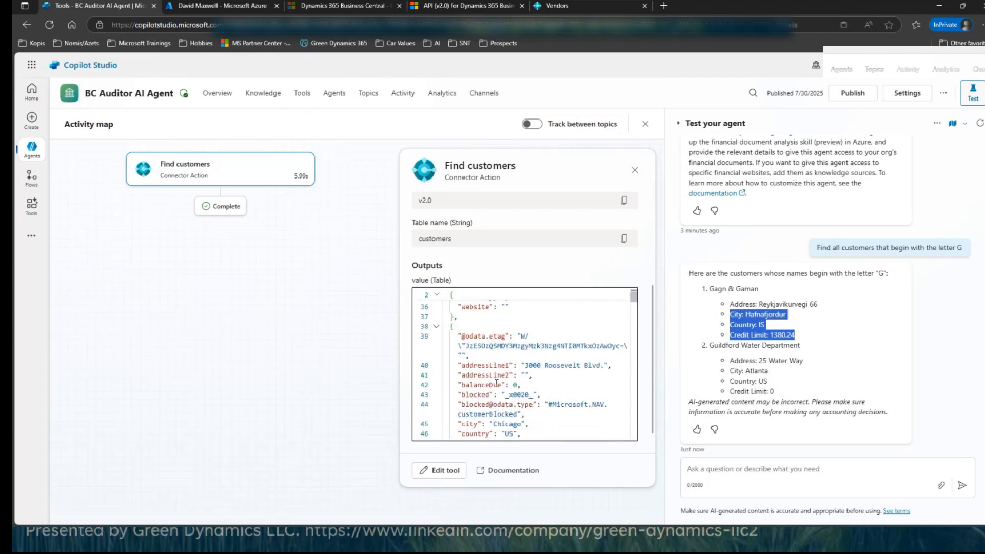
scroll(496, 384, up, 15)
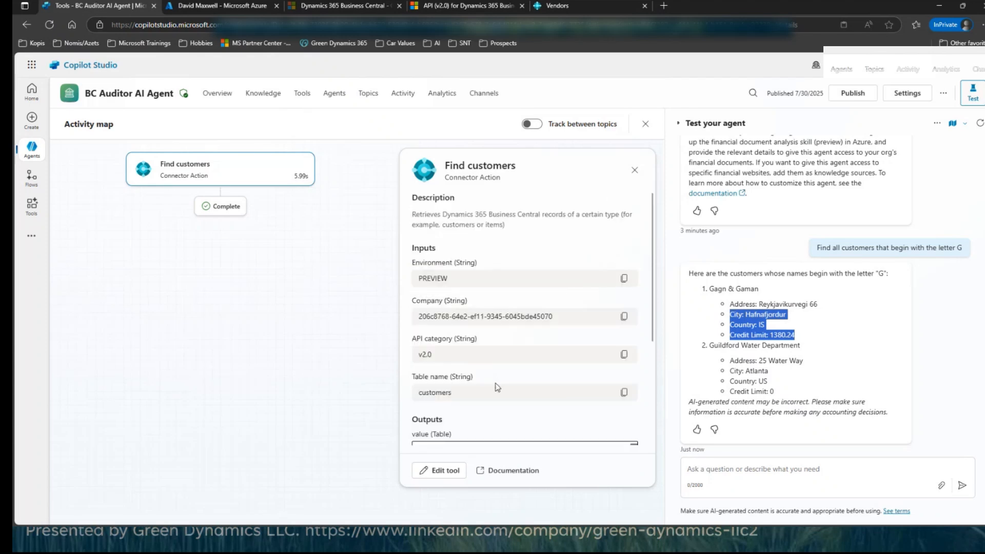
scroll(496, 387, down, 3)
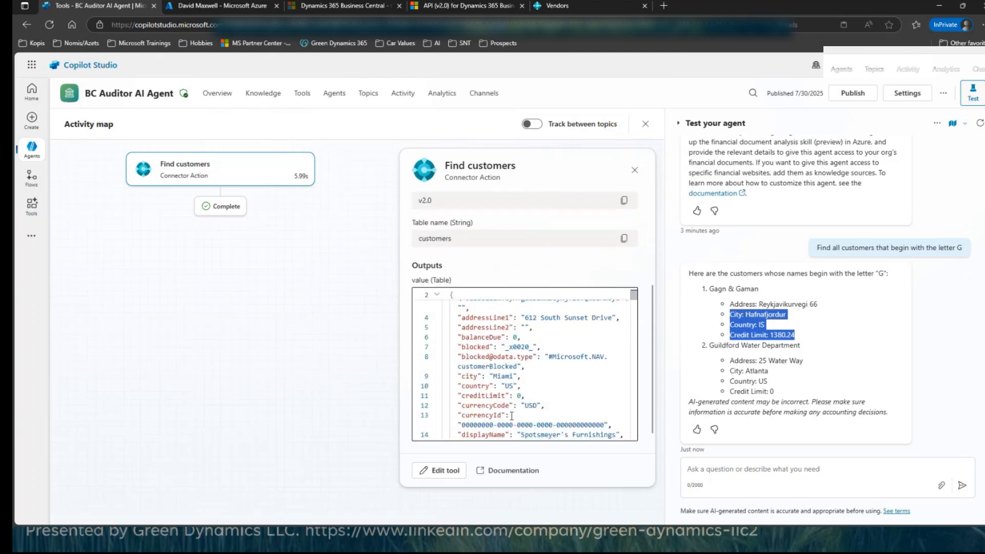
scroll(511, 420, down, 1)
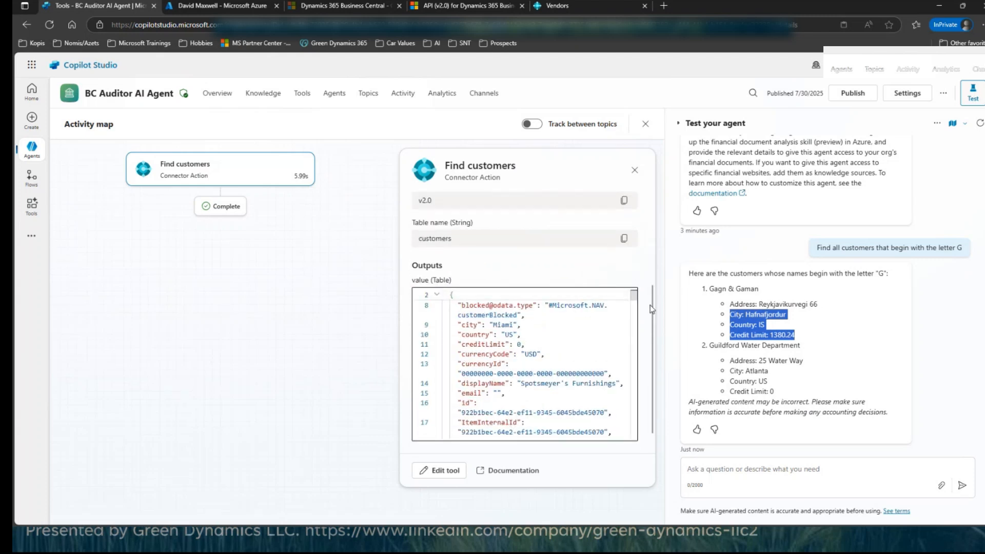
scroll(651, 349, down, 1)
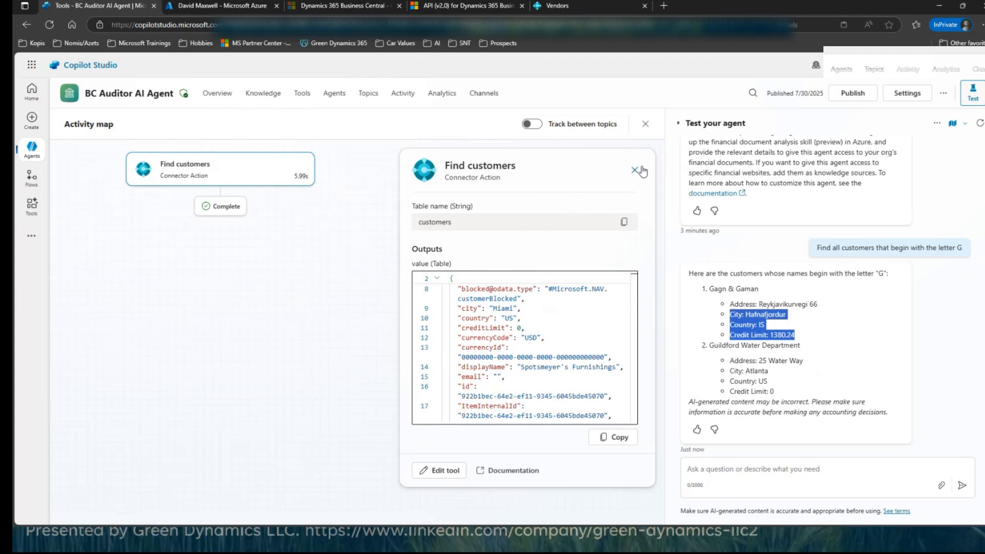
Step: Hide the agent test chat, reopen the Find customers tool and view the response options available after it runs
click(968, 96)
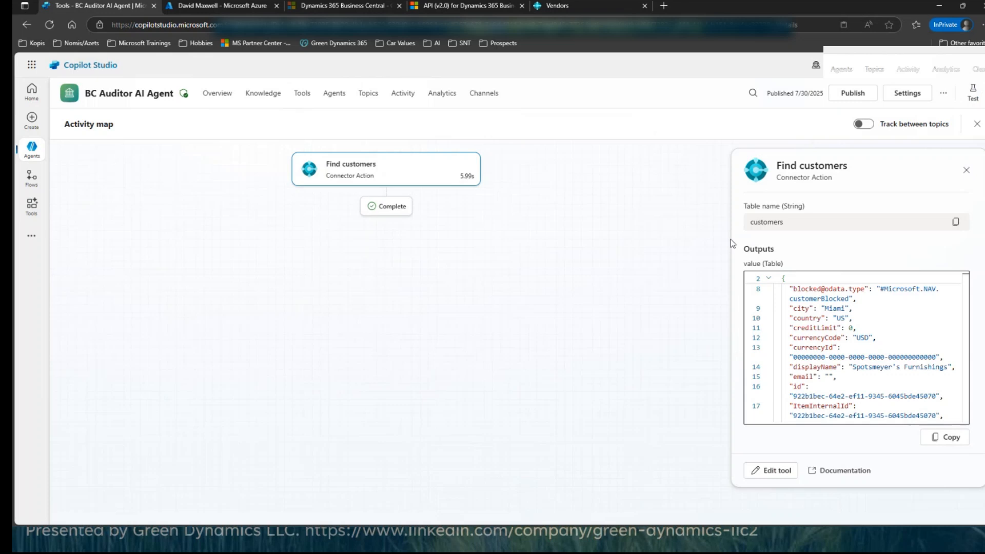
click(300, 97)
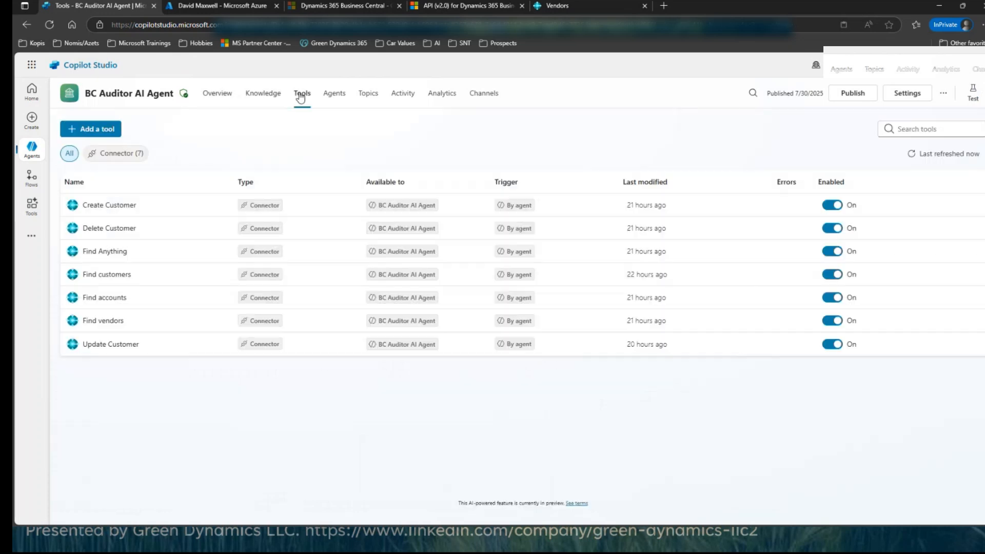
click(103, 274)
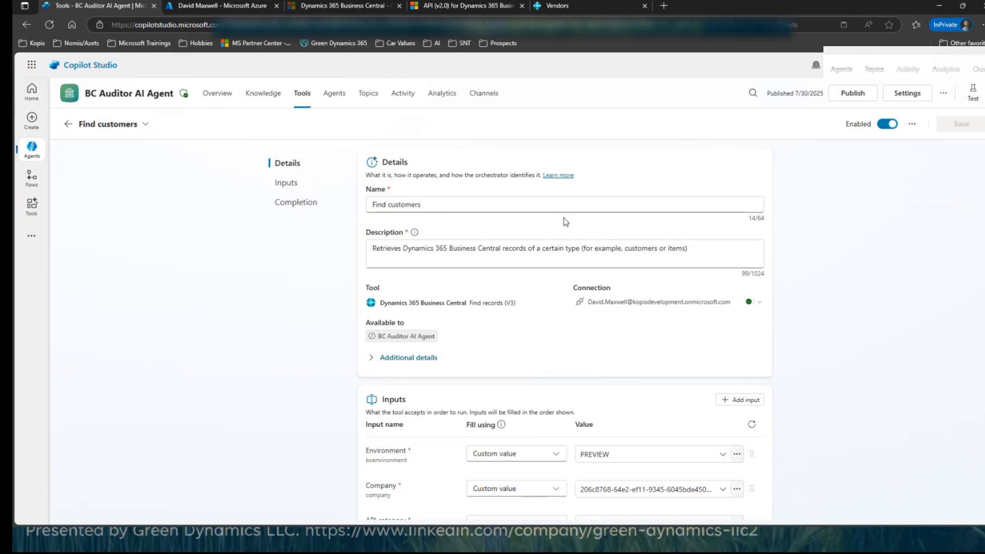
scroll(605, 397, down, 3)
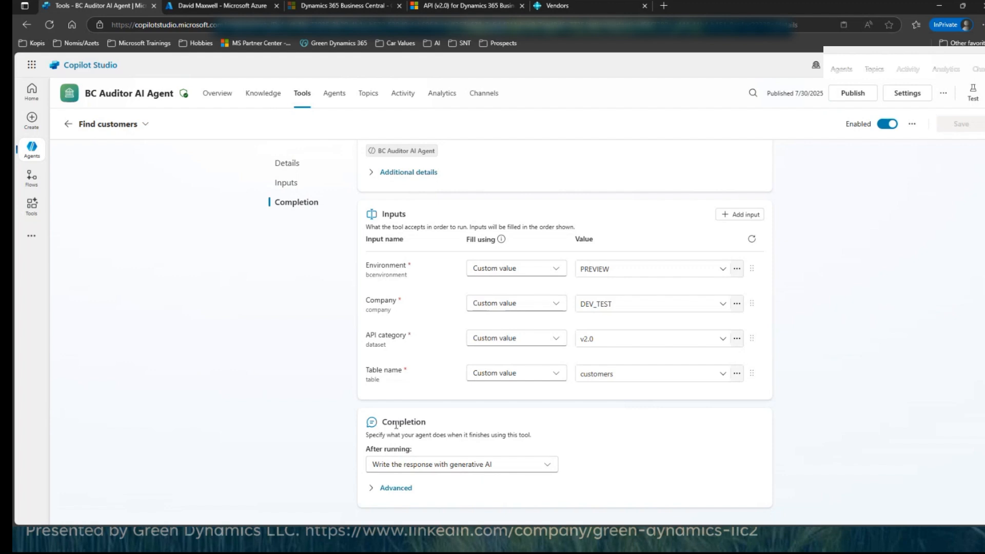
click(548, 465)
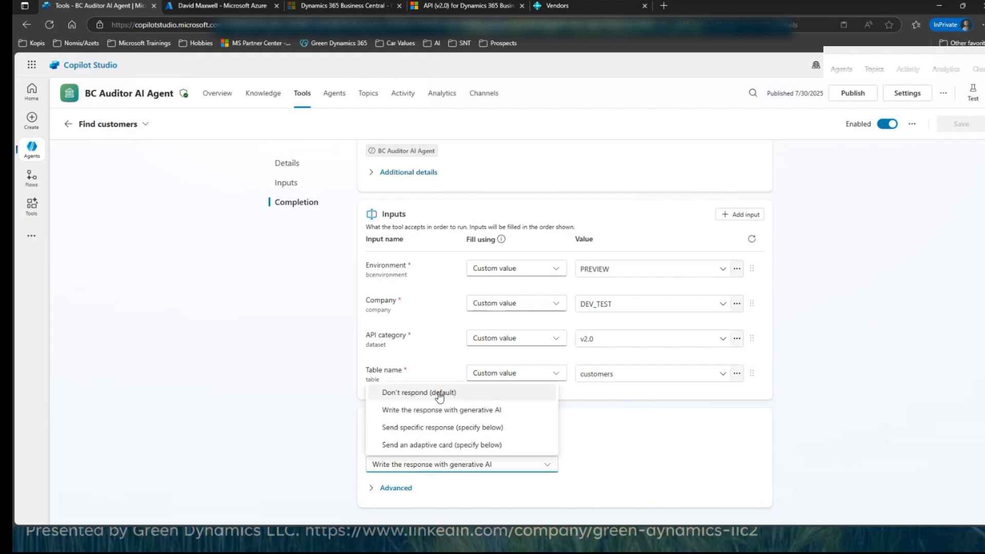
click(328, 444)
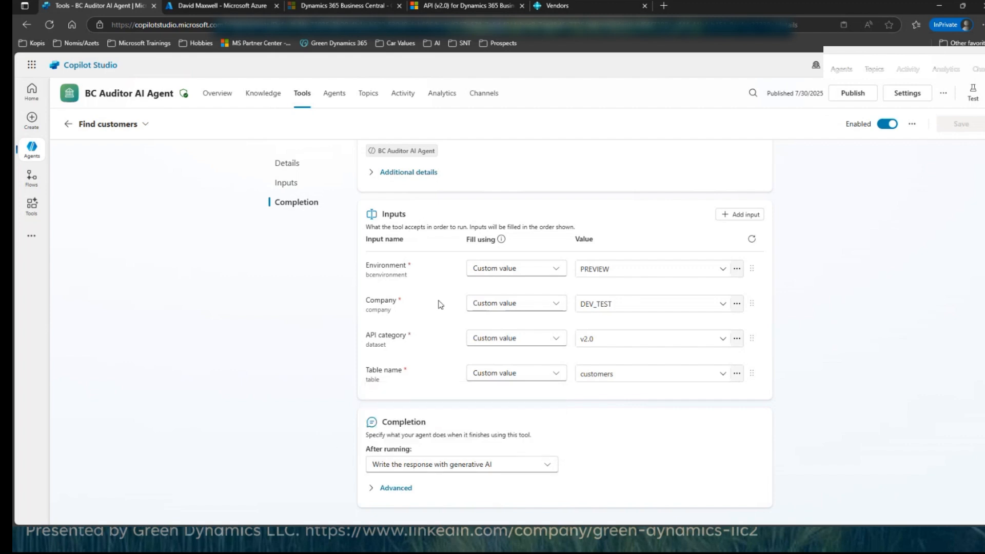
Step: Return to the tools list, open the Update Customer tool and review its connector action, inputs and completion settings
scroll(829, 188, up, 4)
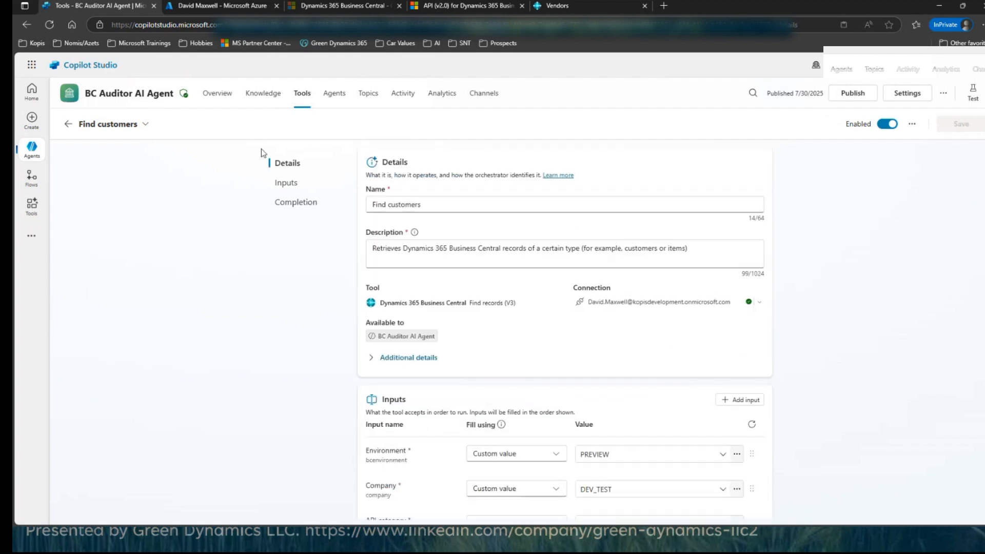
click(68, 125)
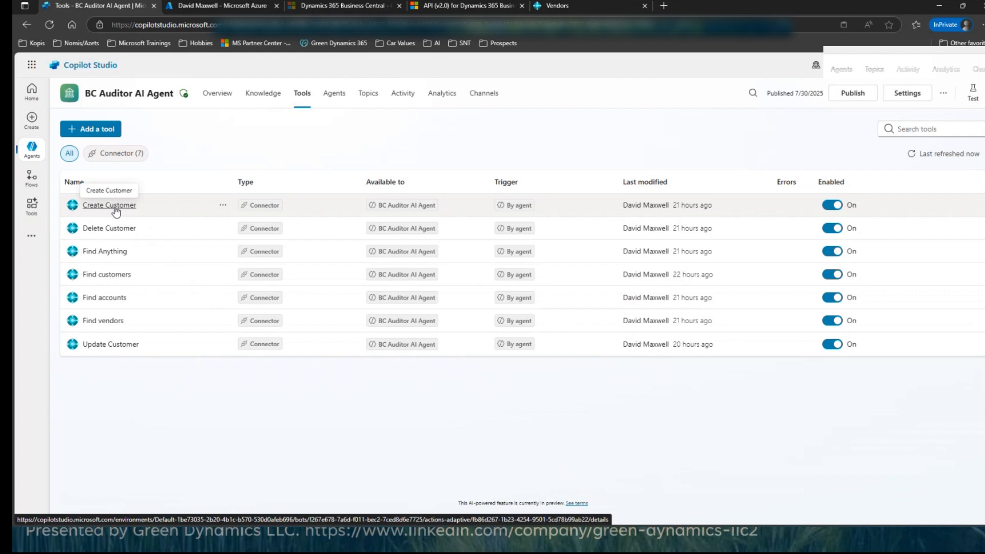
click(99, 347)
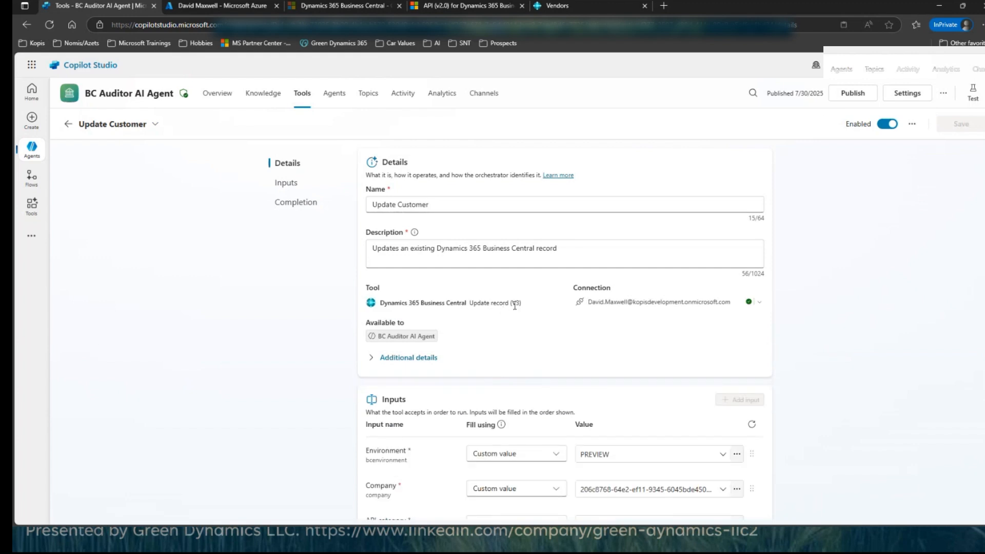
drag(522, 304, 470, 302)
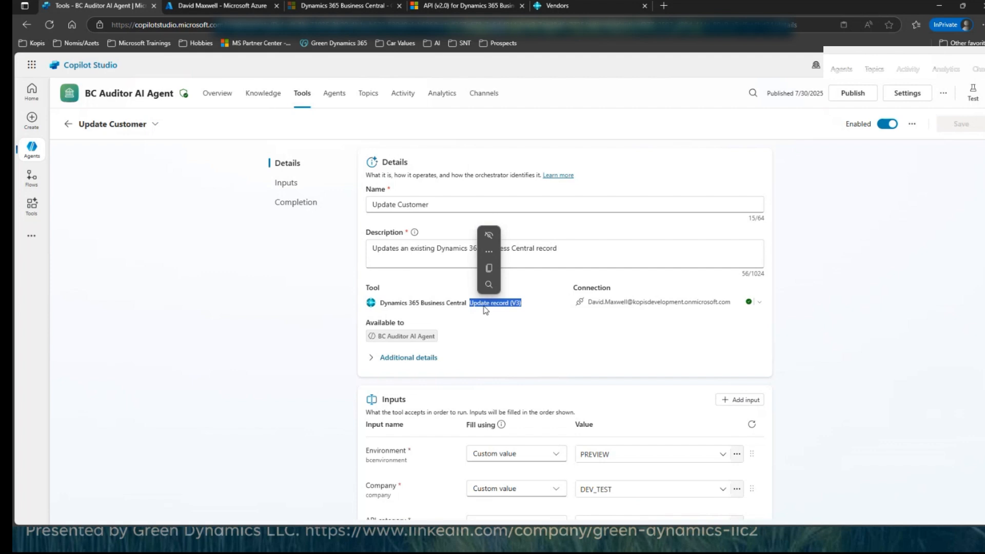
scroll(520, 401, down, 5)
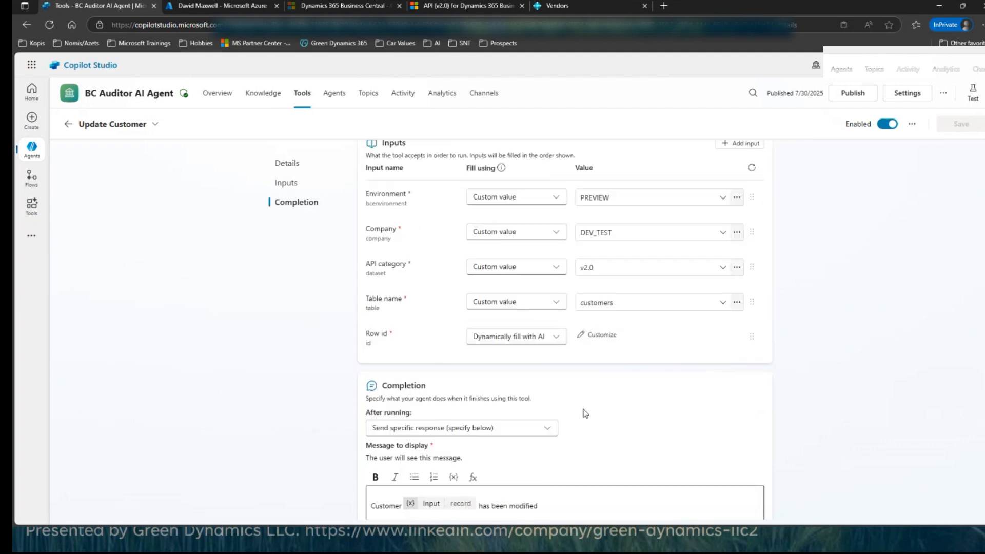
scroll(585, 413, down, 2)
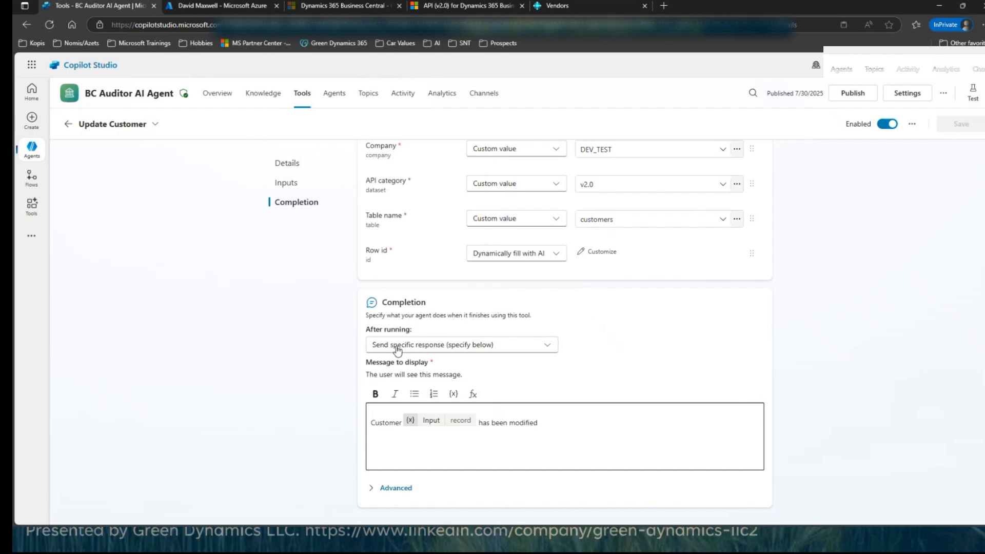
Step: View the Update Customer tool's after-running options, keep Send specific response selected and return to the tools list
click(383, 423)
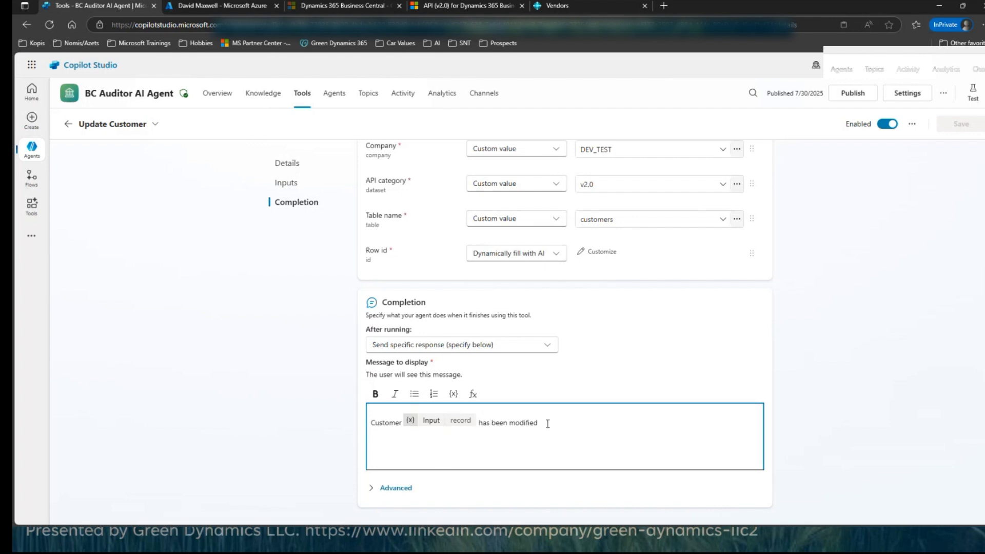
click(502, 347)
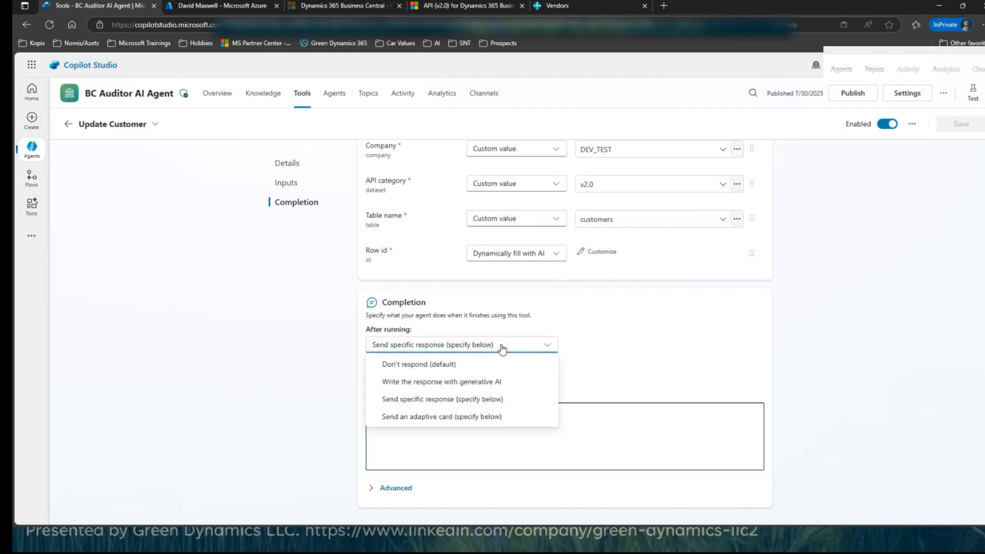
click(428, 404)
click(69, 125)
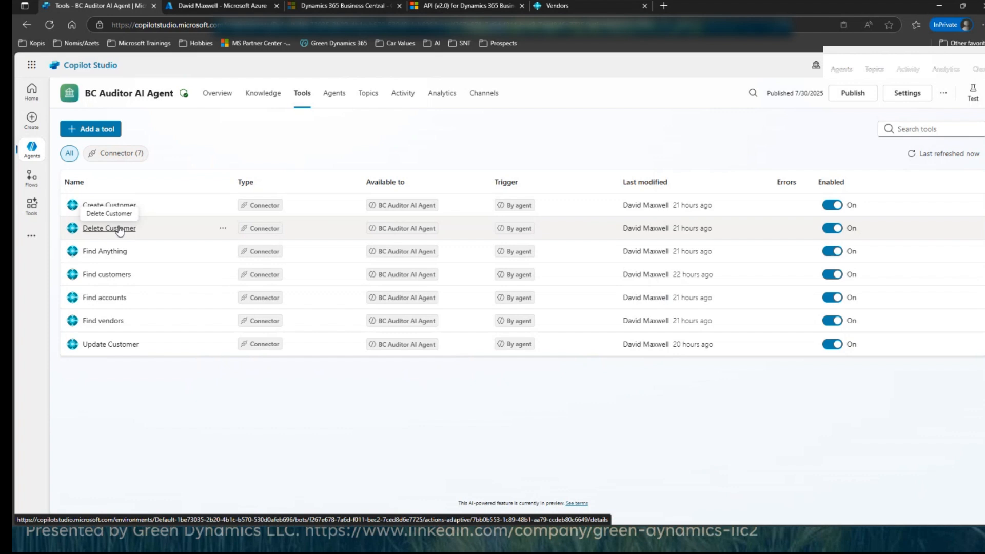
Step: Open the Find vendors tool, view the tables available for its Table name input and return to the tools list
click(104, 321)
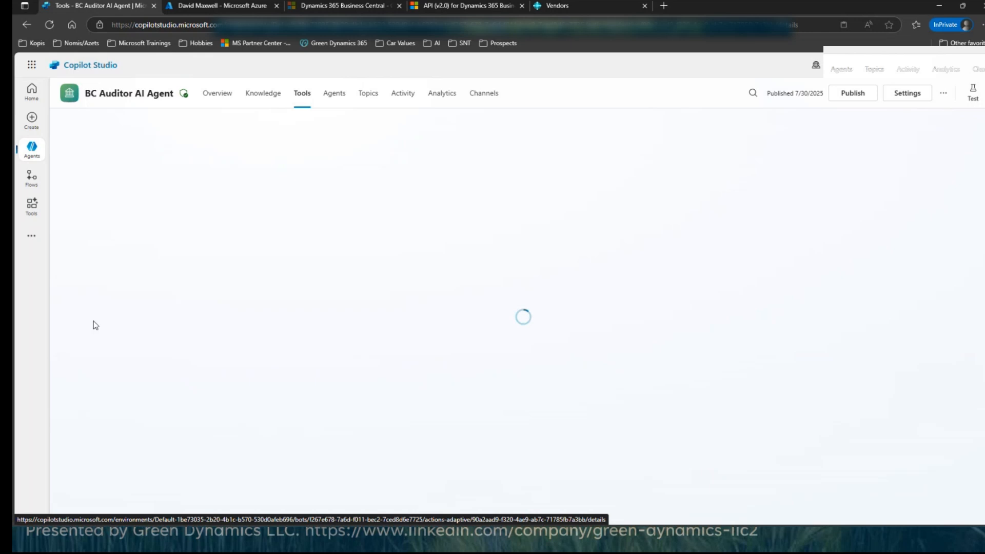
scroll(561, 380, down, 3)
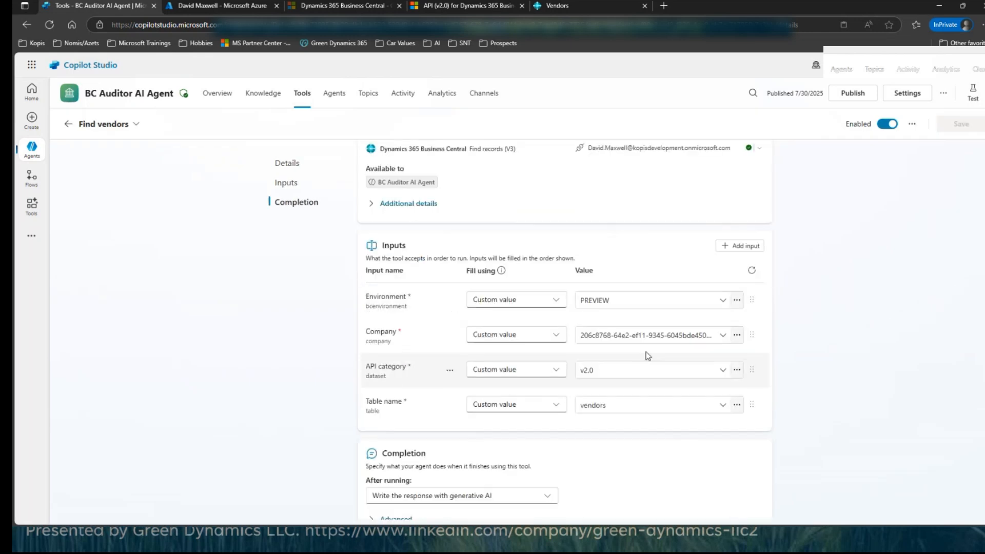
click(621, 405)
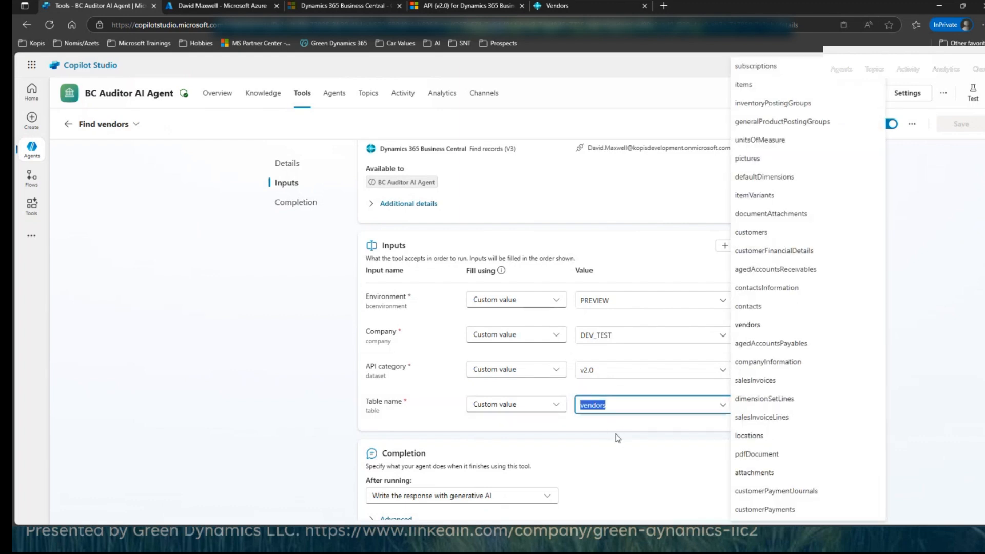
click(615, 426)
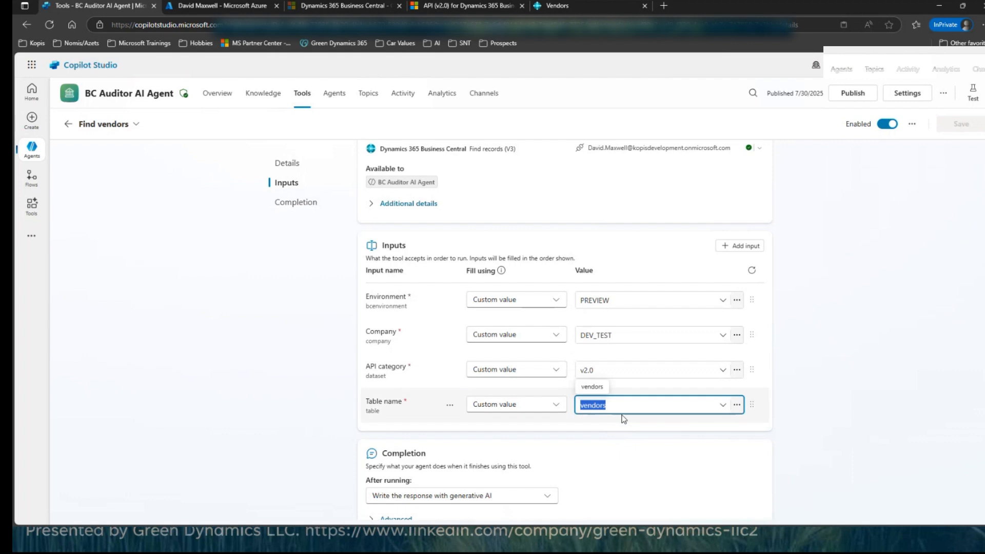
click(69, 127)
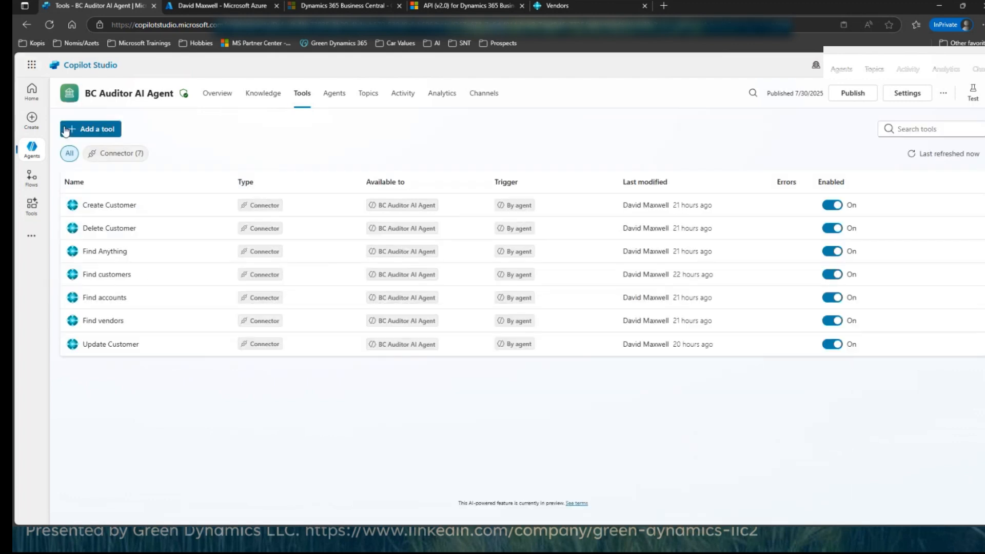
Step: Open the Find Anything tool and review its inputs, including the fill options for Record type
click(98, 253)
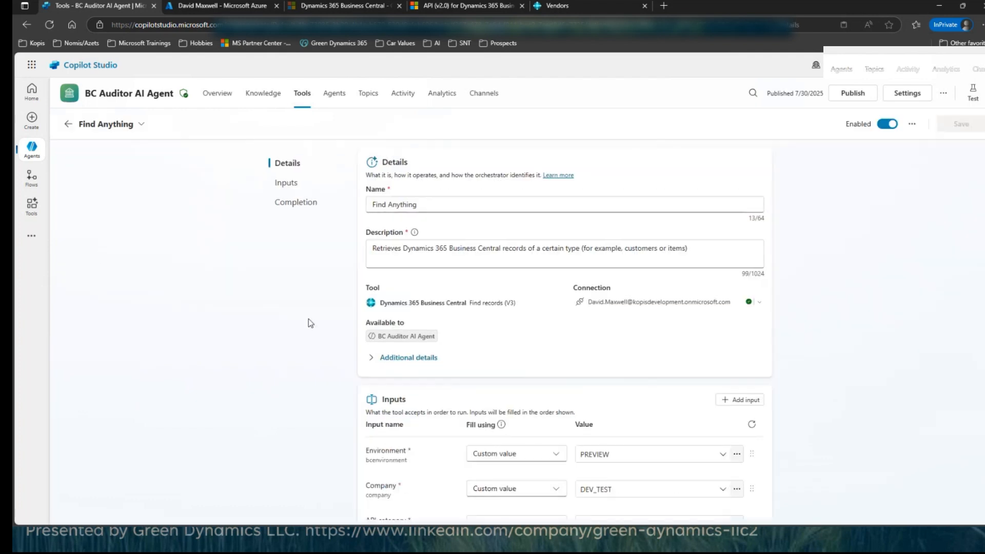
click(68, 125)
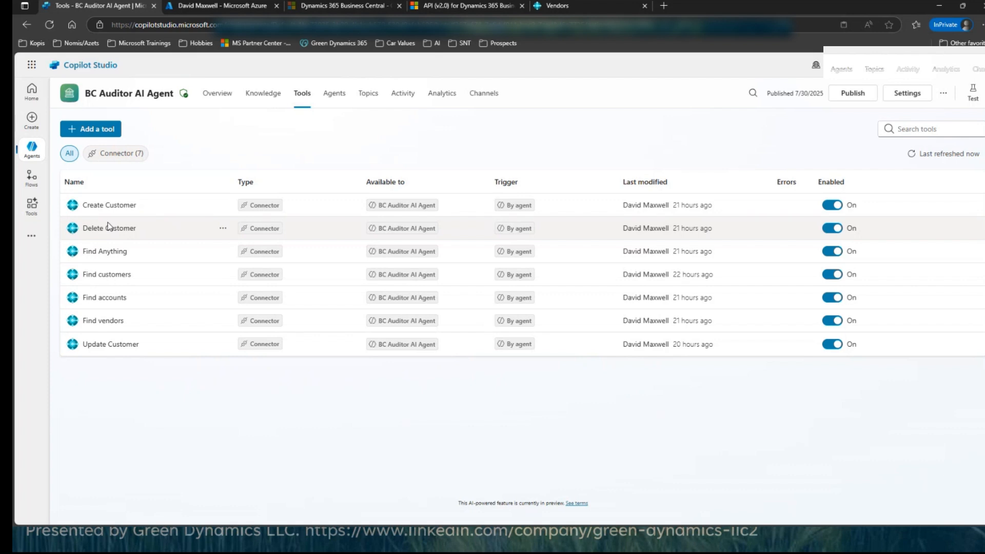
click(113, 253)
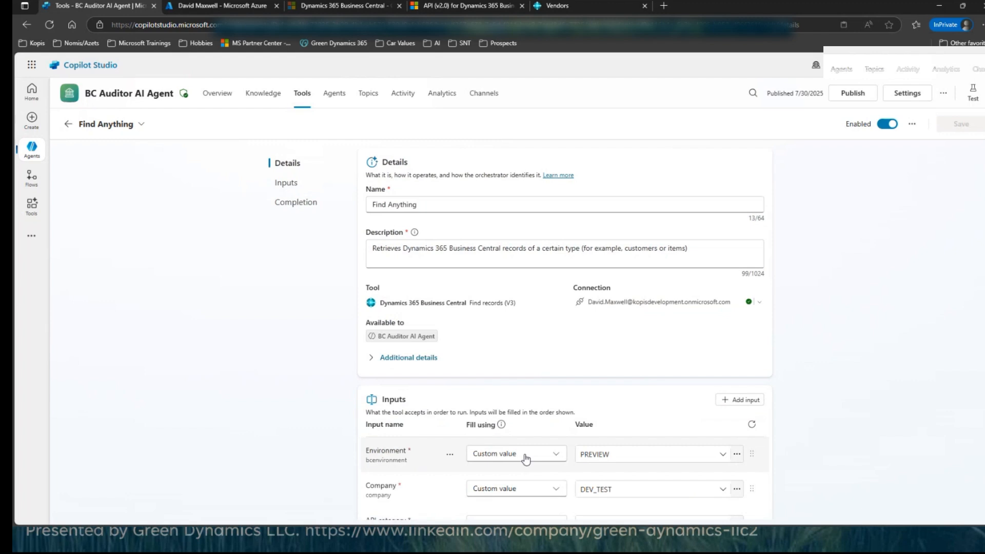
scroll(622, 475, down, 3)
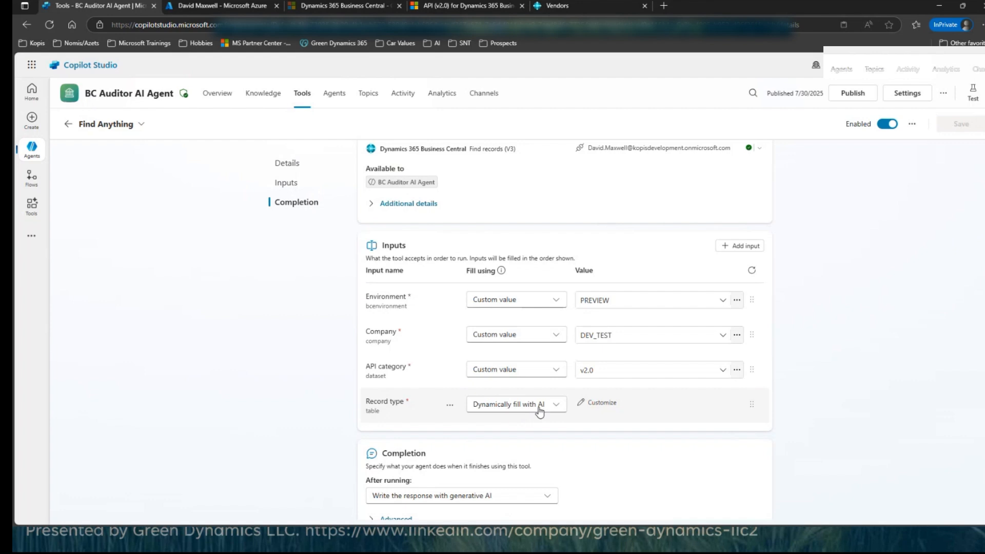
click(559, 412)
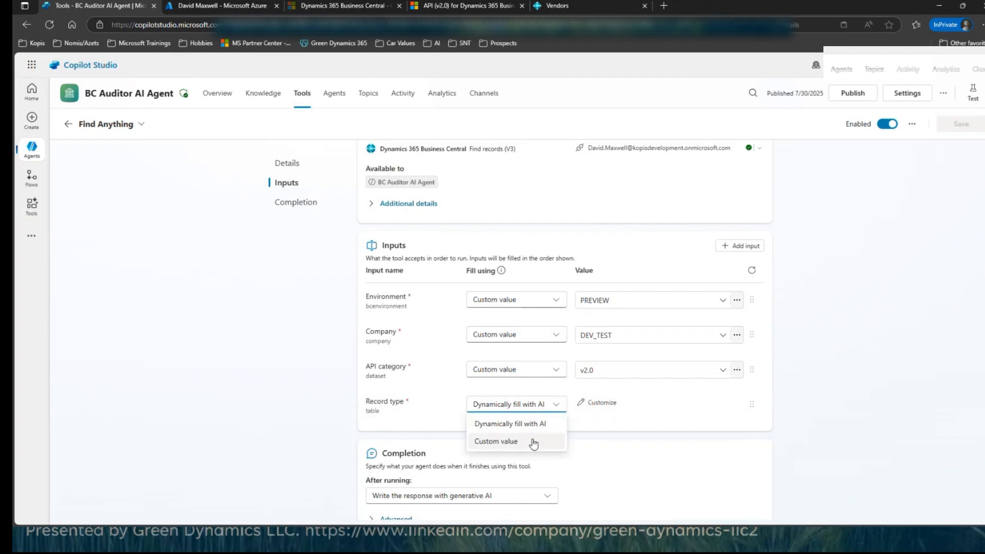
Step: Examine the Record type input's customization, including its description and the information types it can be identified as, then close it
click(606, 405)
scroll(508, 444, down, 3)
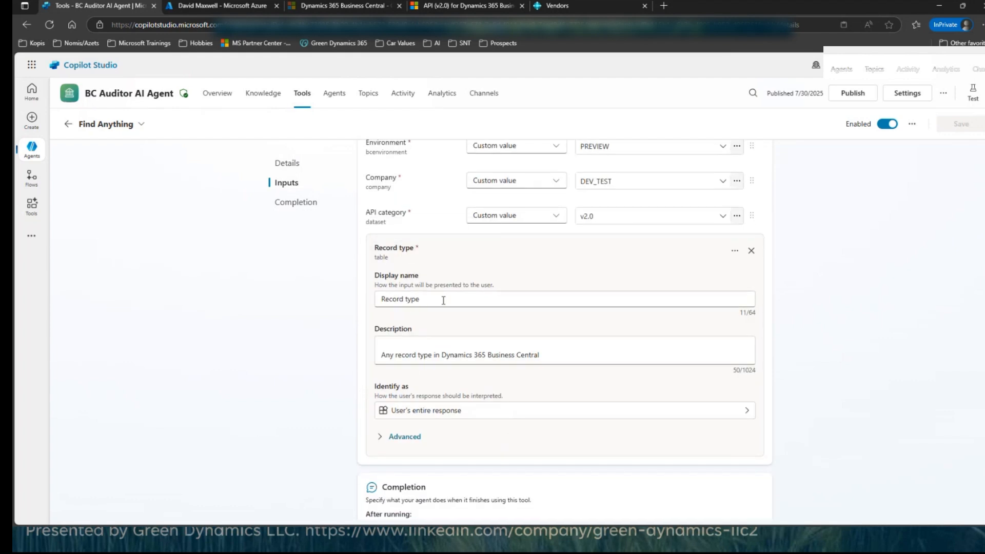
click(488, 415)
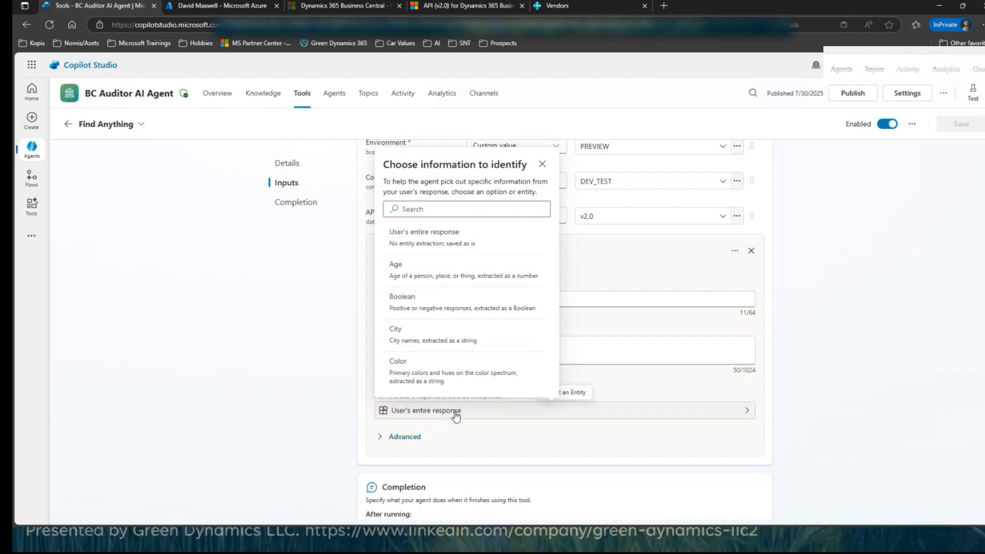
click(341, 399)
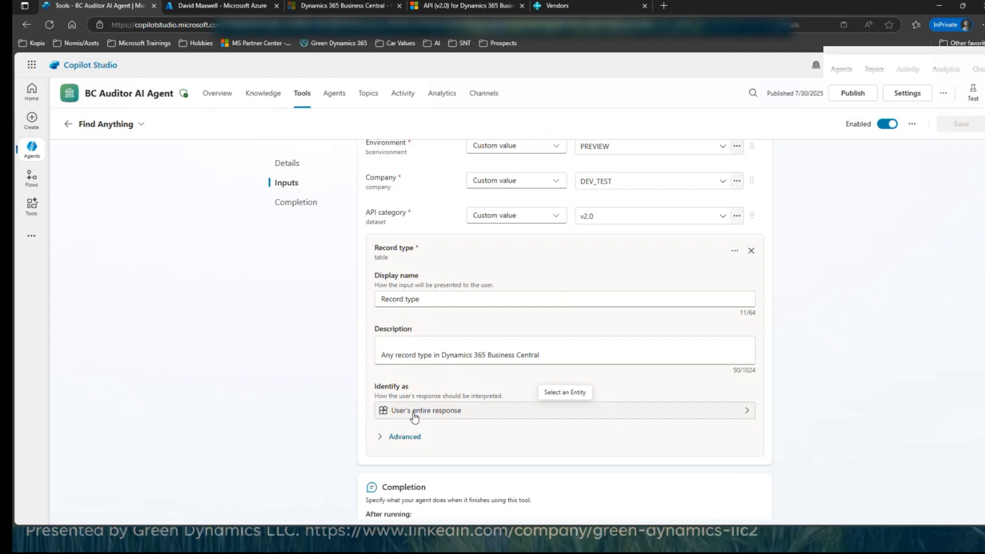
scroll(415, 417, up, 2)
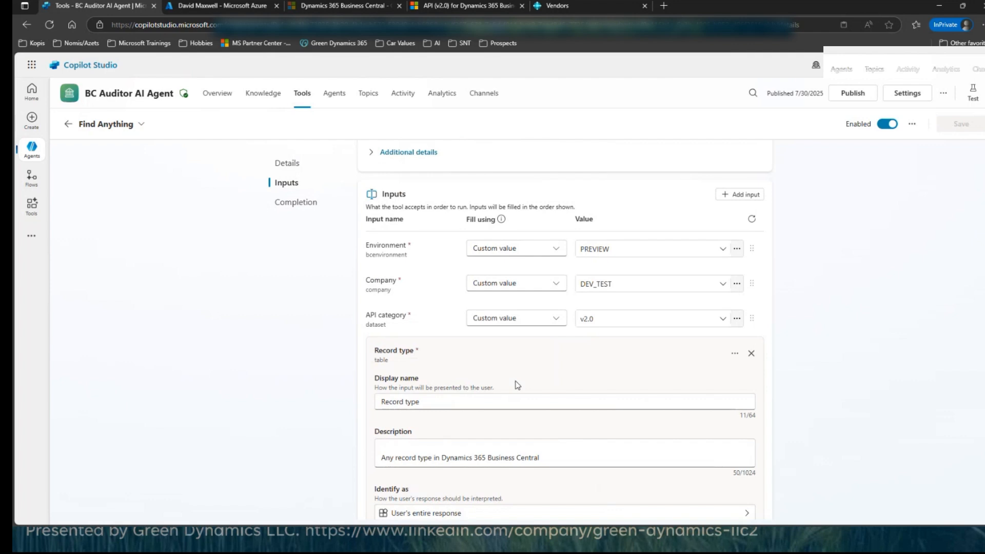
scroll(517, 384, up, 4)
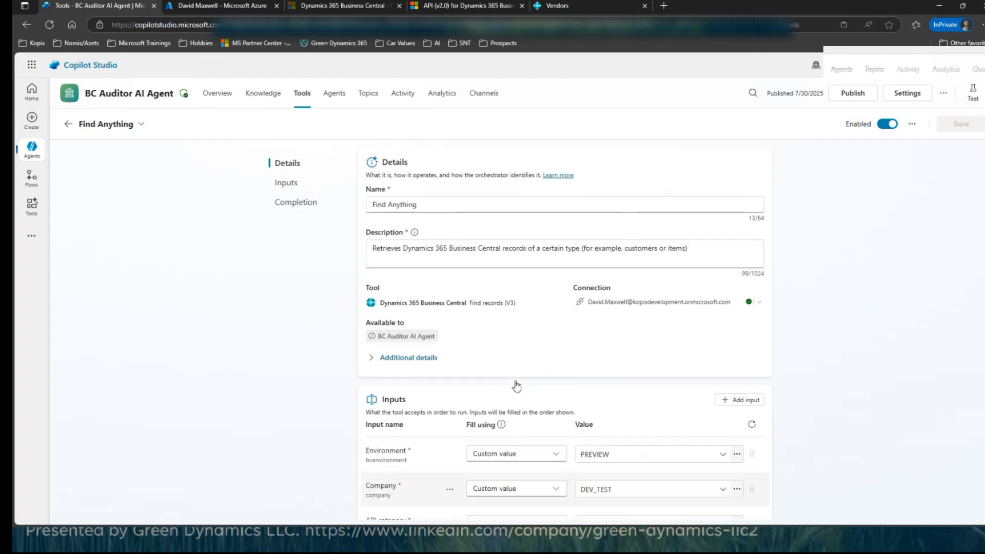
scroll(517, 385, down, 3)
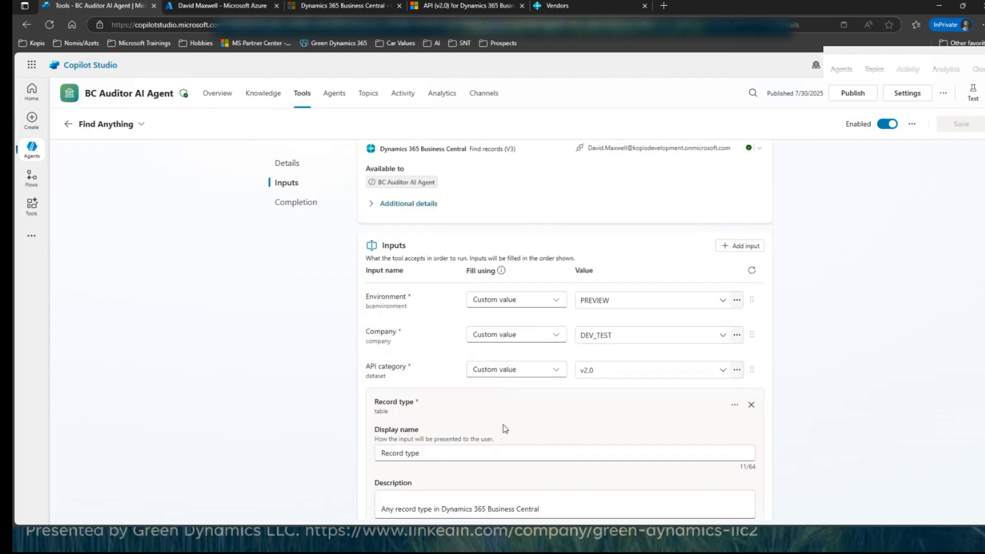
click(751, 406)
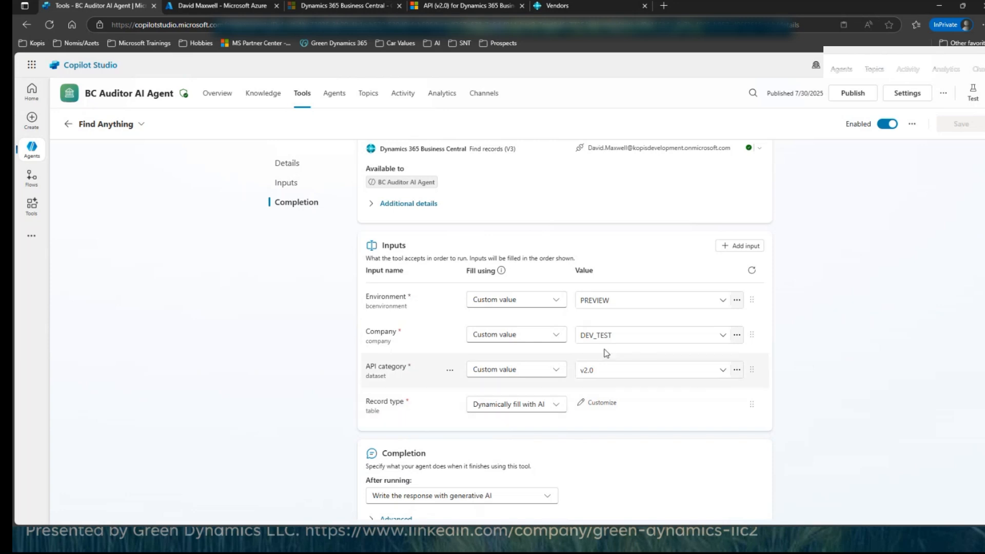
Step: Check the Find Anything tool's Company value and available environments, then return to the tools list
click(637, 339)
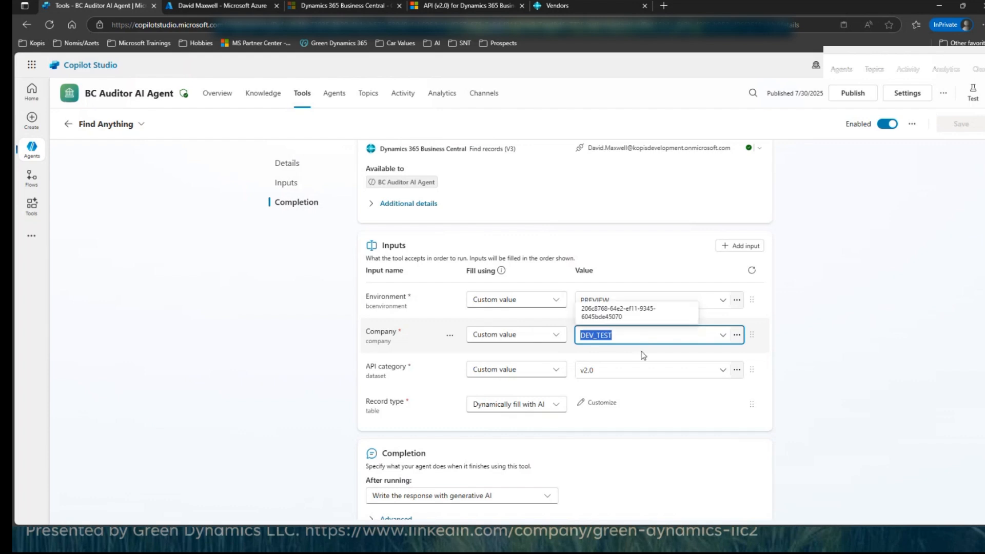
click(532, 324)
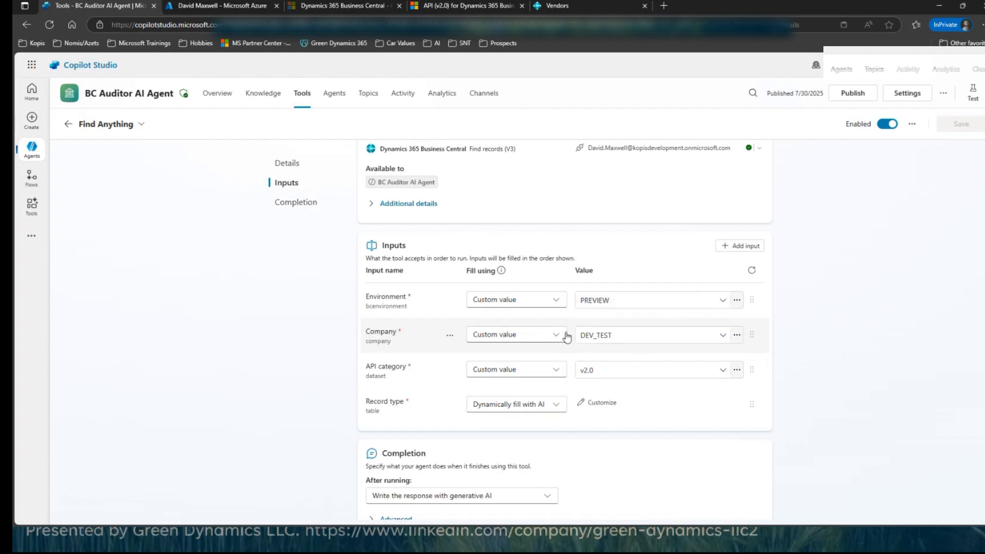
click(627, 298)
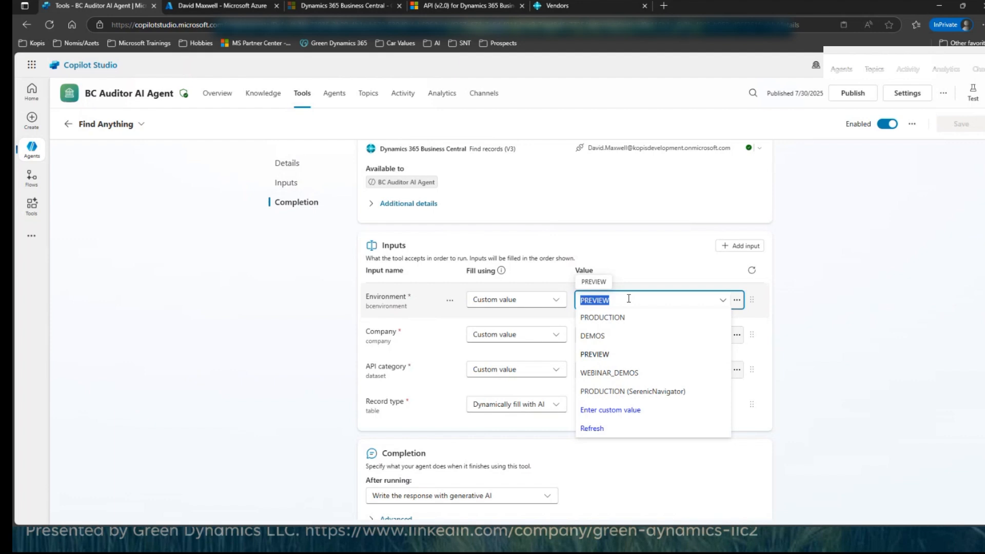
click(68, 125)
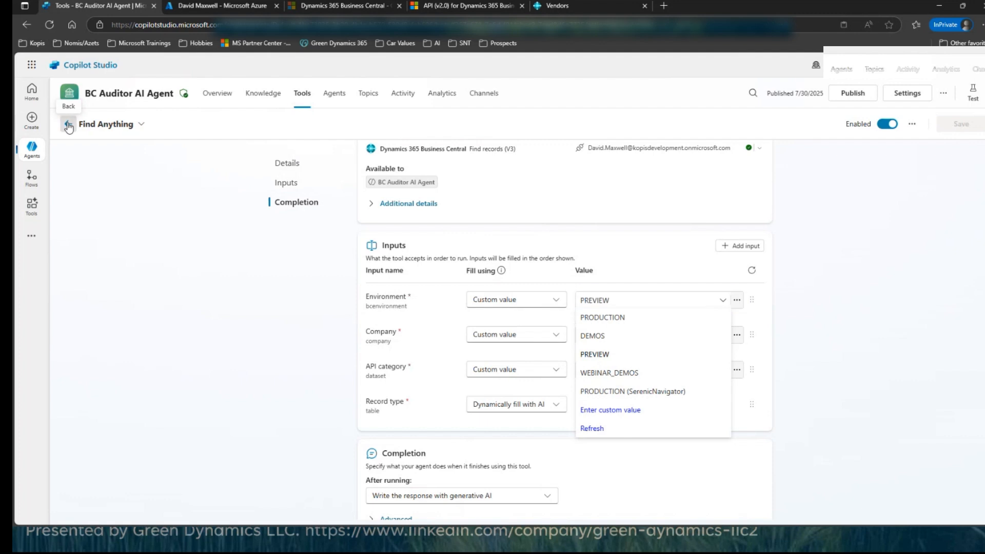
click(68, 125)
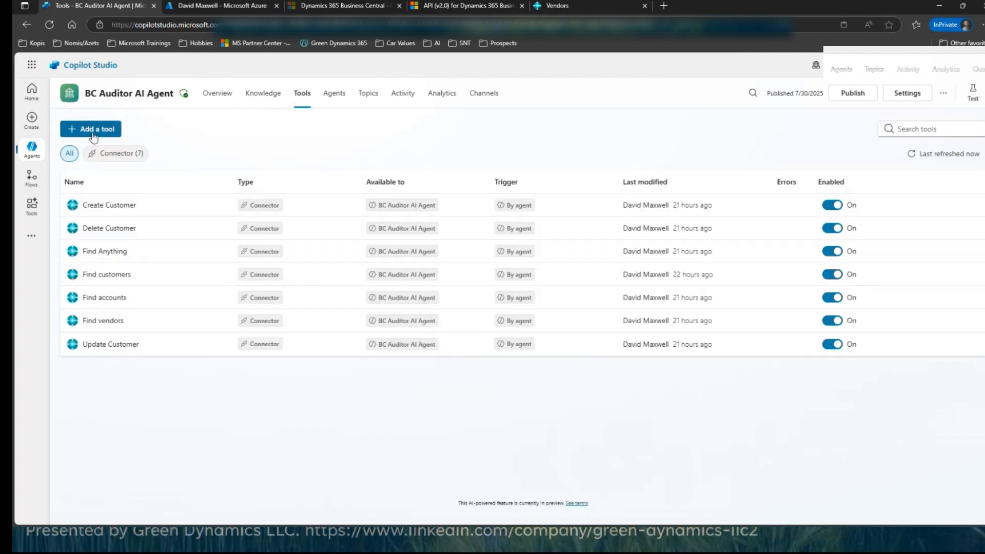
Step: Reopen BC Auditor AI Agent from the agents list and open its Find accounts tool
click(32, 149)
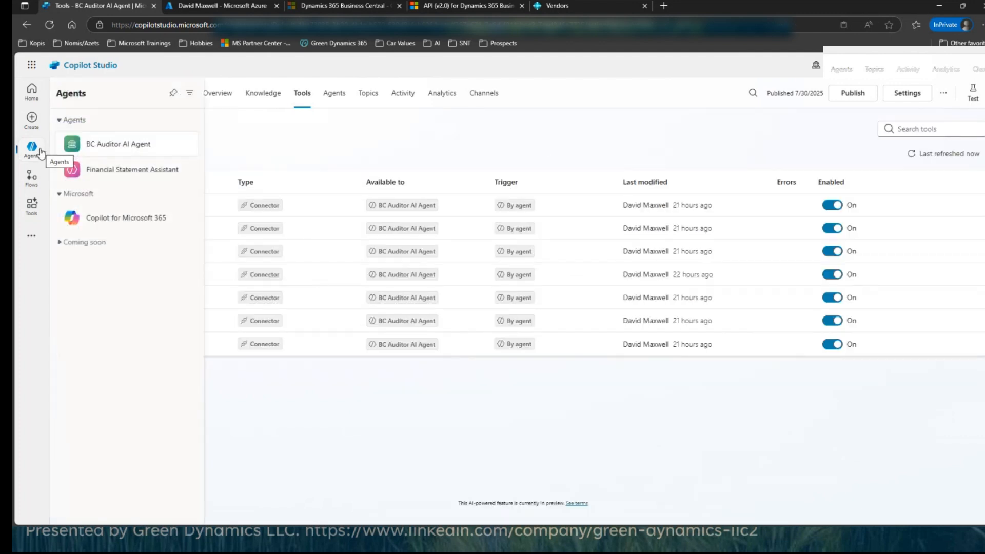
click(114, 149)
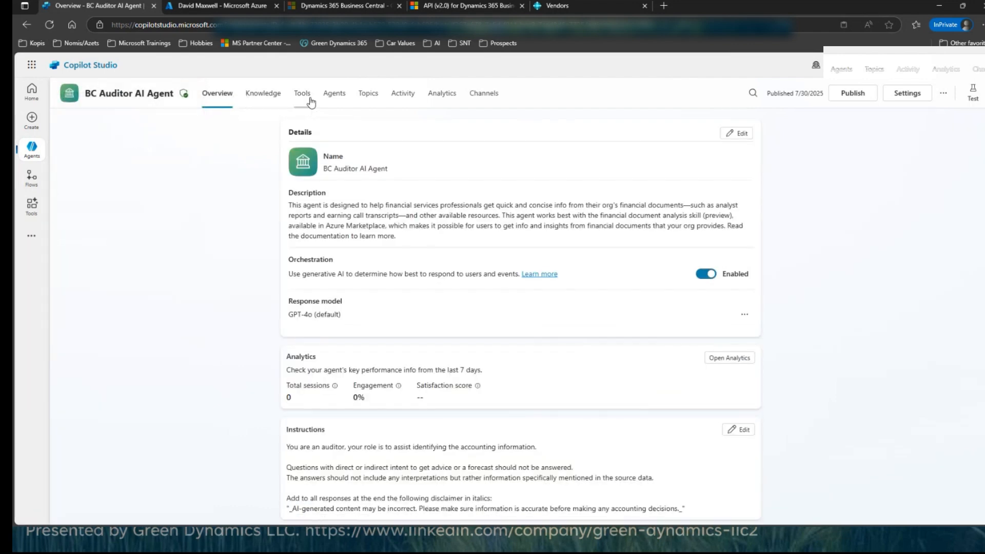
click(301, 98)
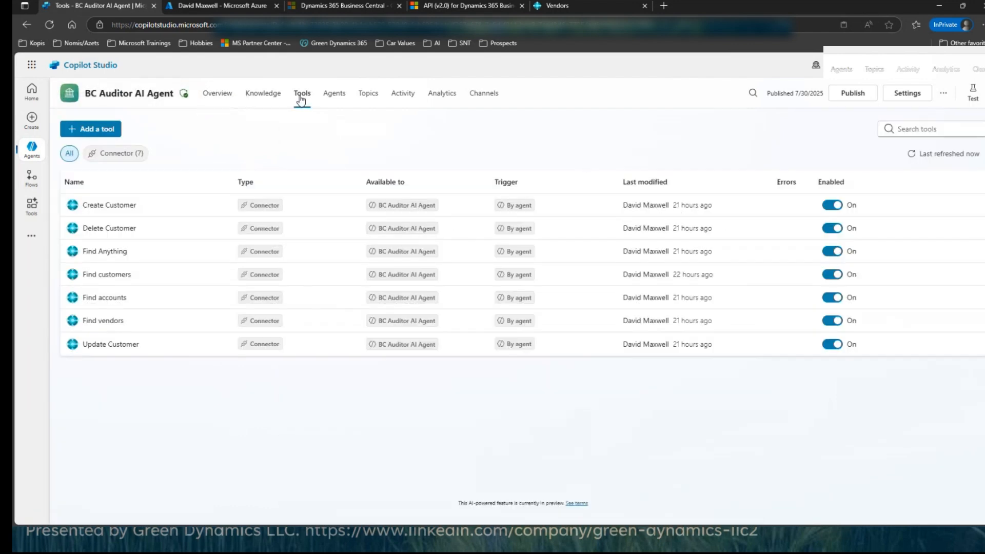
click(111, 300)
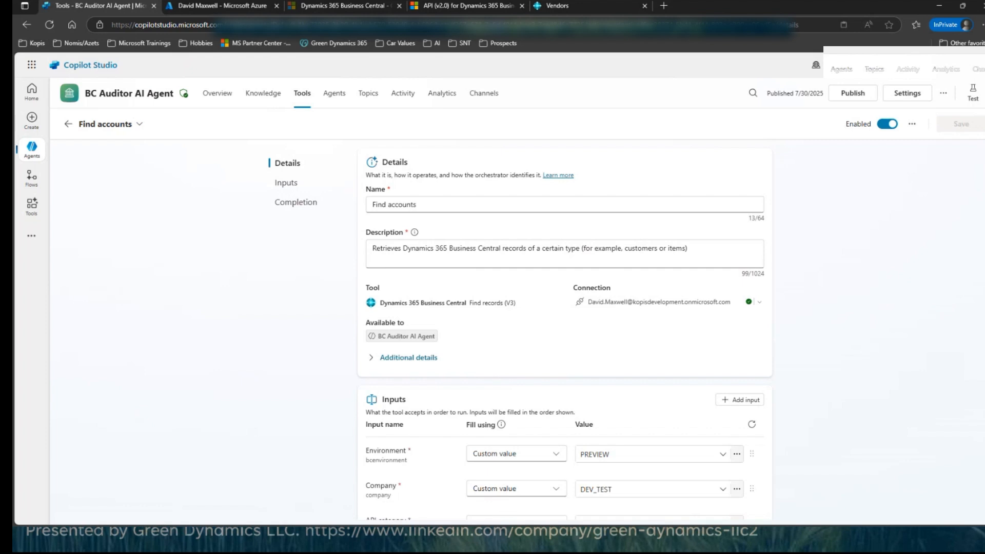
Step: Ask the agent in its test chat "What is the balance of my bank account?"
click(972, 100)
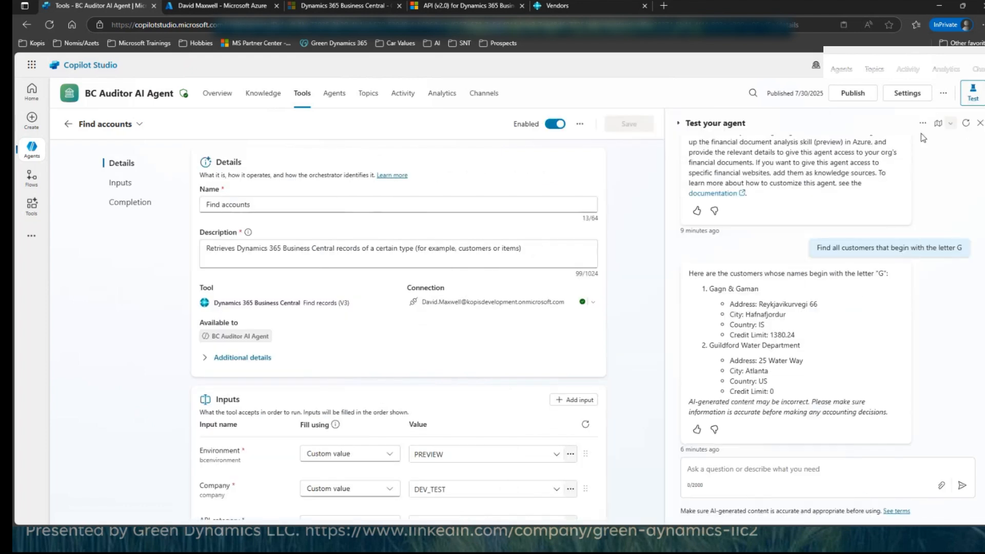
click(718, 469)
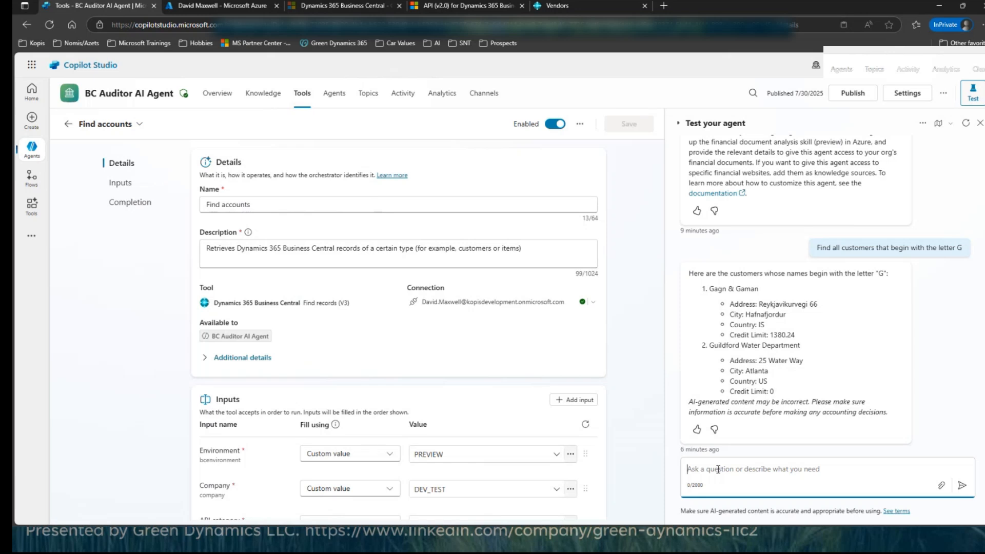
text(What is the b)
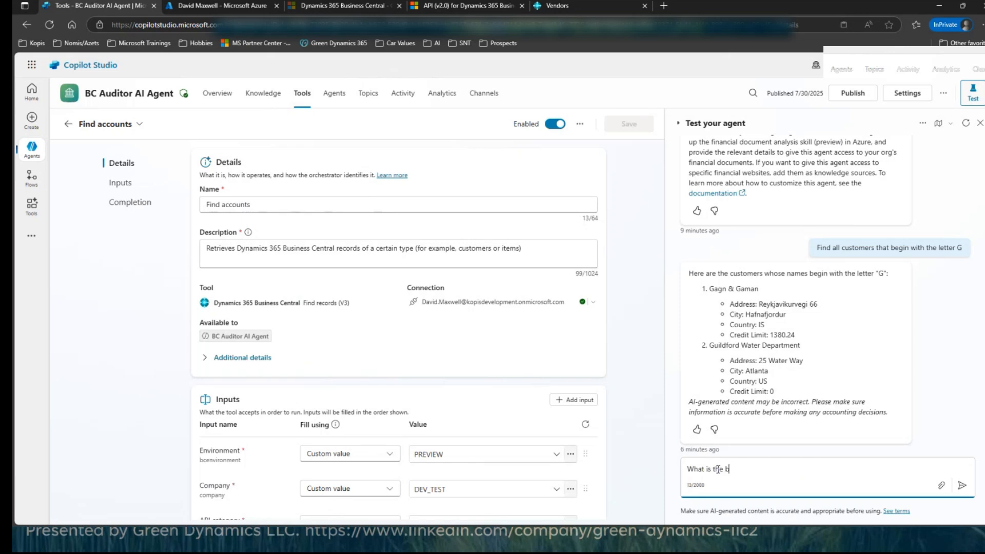
text(alance of  my bank account?)
key(Return)
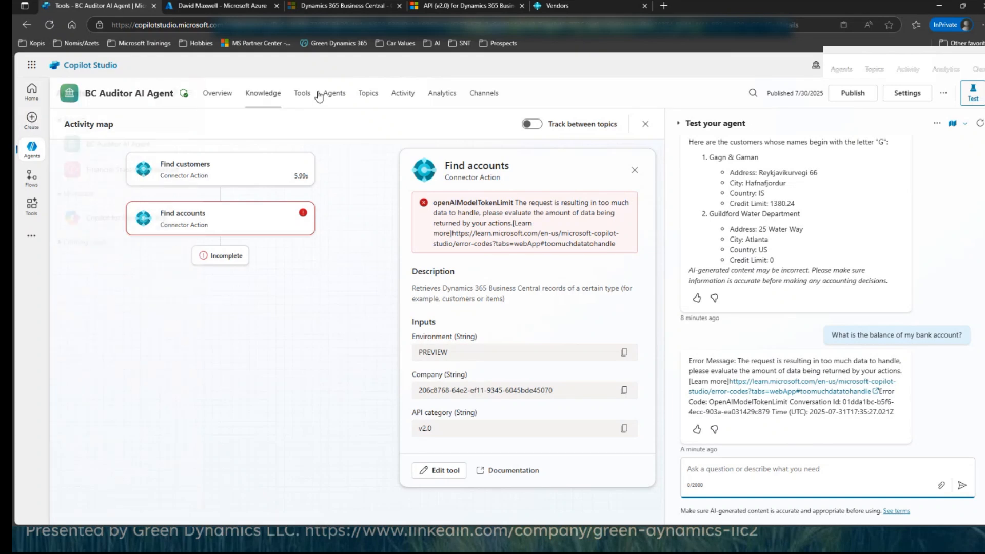
Step: Search for Business Central tools and add the Find records (V3) connector action to the agent for configuration
click(301, 96)
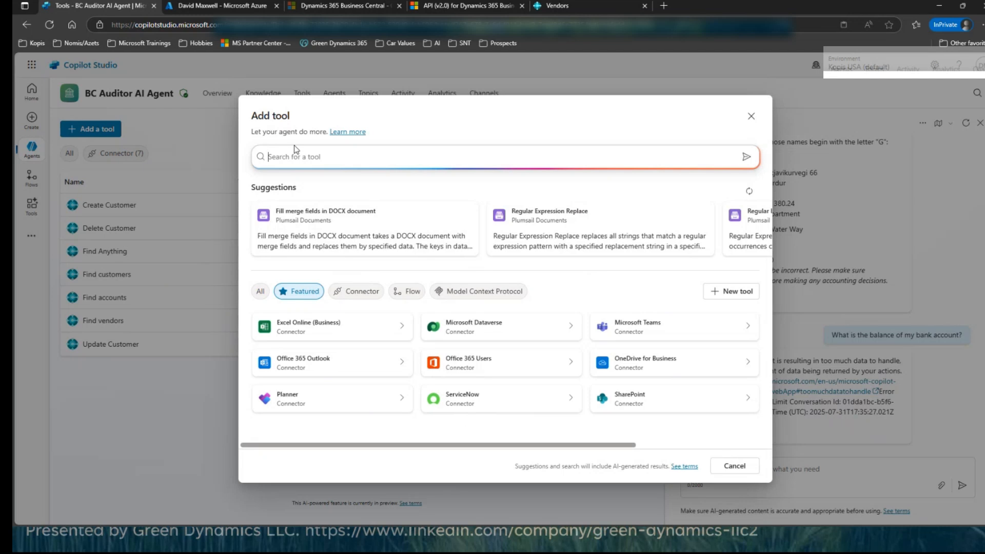
text(Business Central)
key(Return)
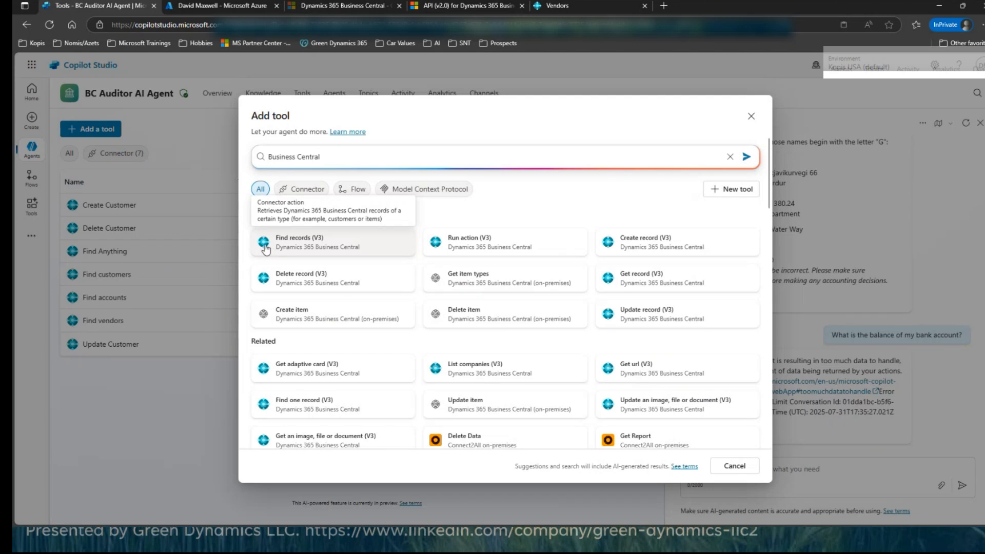
click(297, 236)
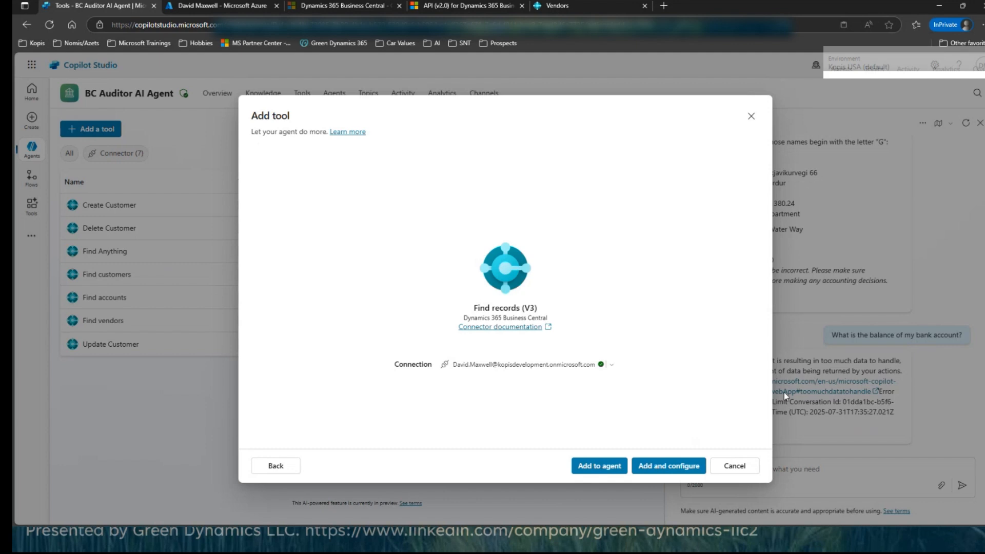
click(662, 467)
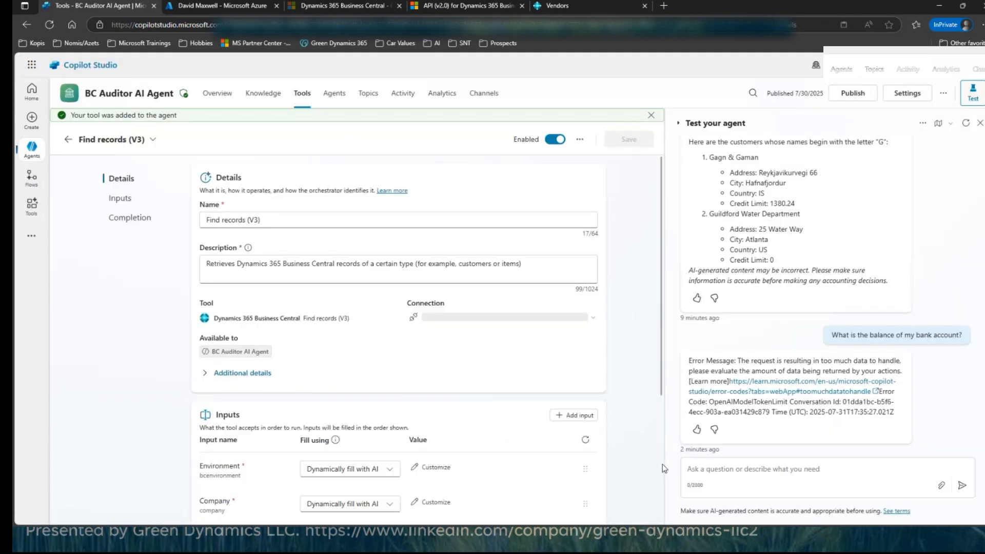
Step: Rename the newly added tool to Find Items and review its description and underlying connector action
click(274, 218)
drag(274, 218, 222, 219)
text(Item)
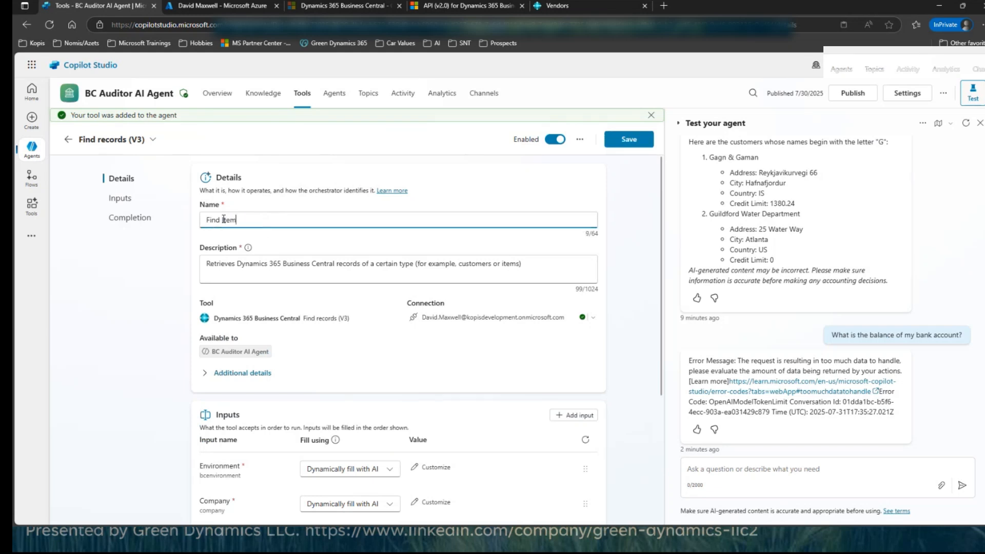
text(s)
click(333, 264)
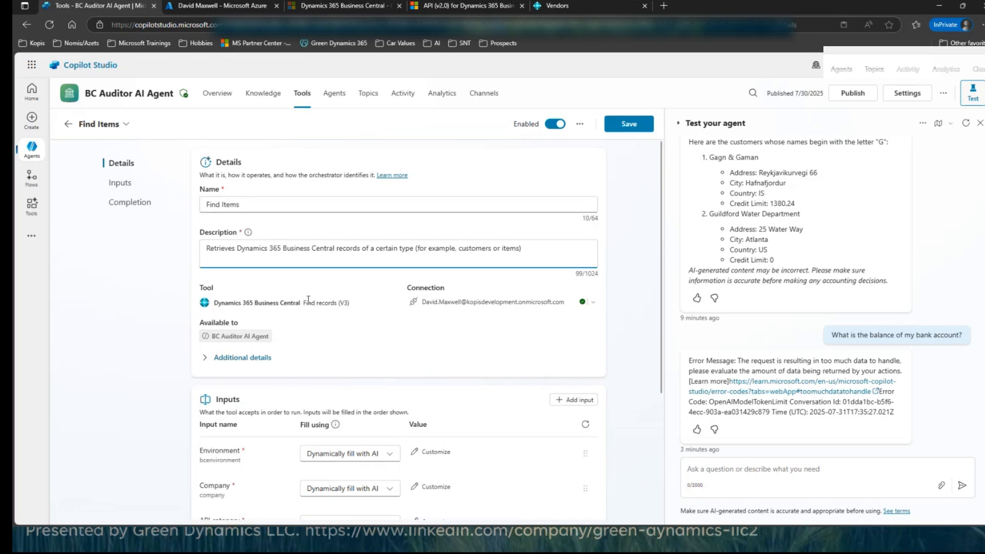
drag(304, 303, 350, 303)
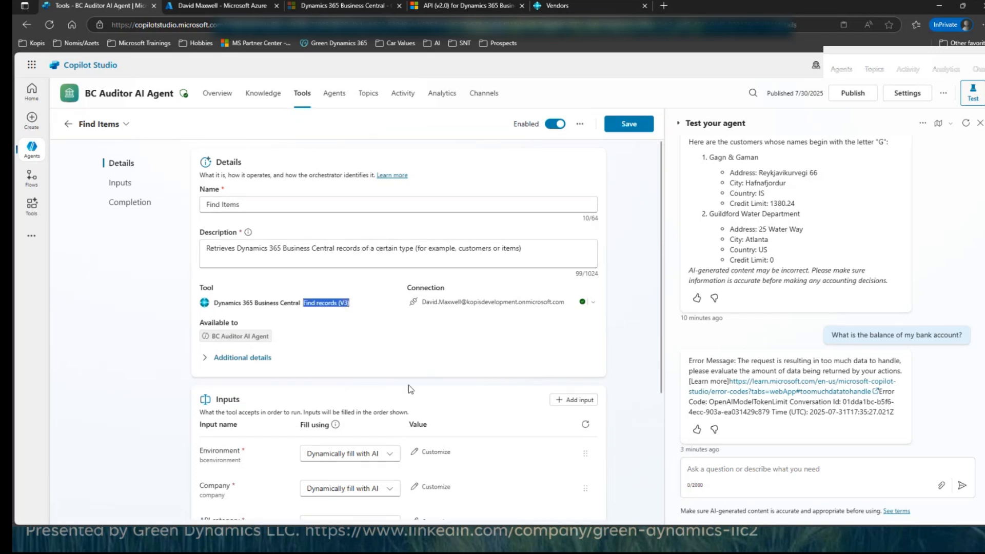
Step: Fill the Environment input with the custom value PREVIEW and the Company input with the custom value DEV_TEST
scroll(290, 359, down, 2)
click(351, 353)
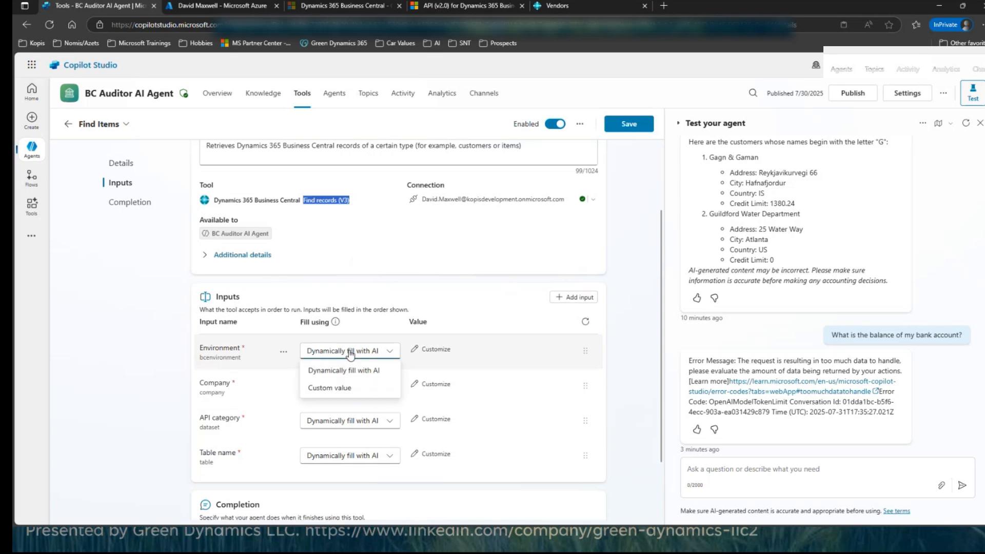
click(349, 395)
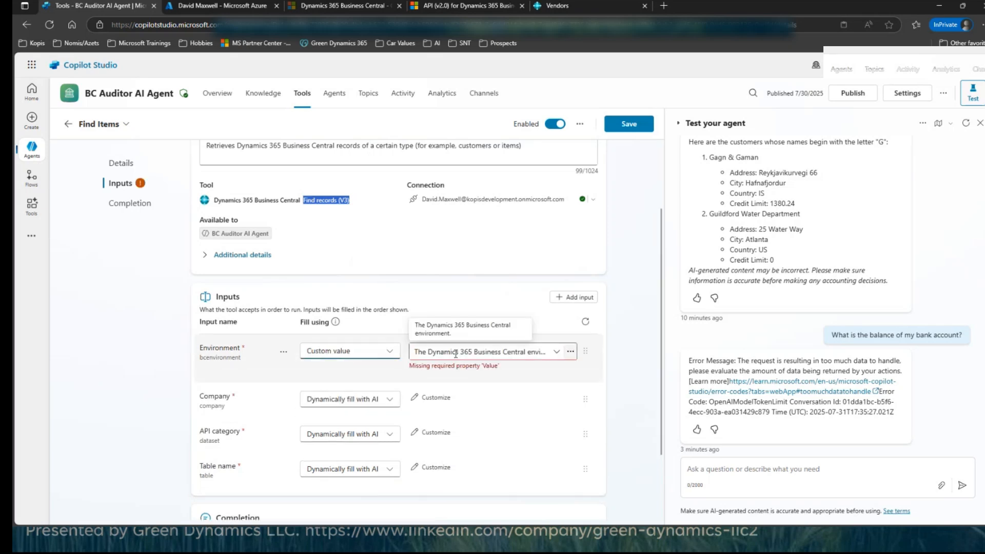
click(457, 352)
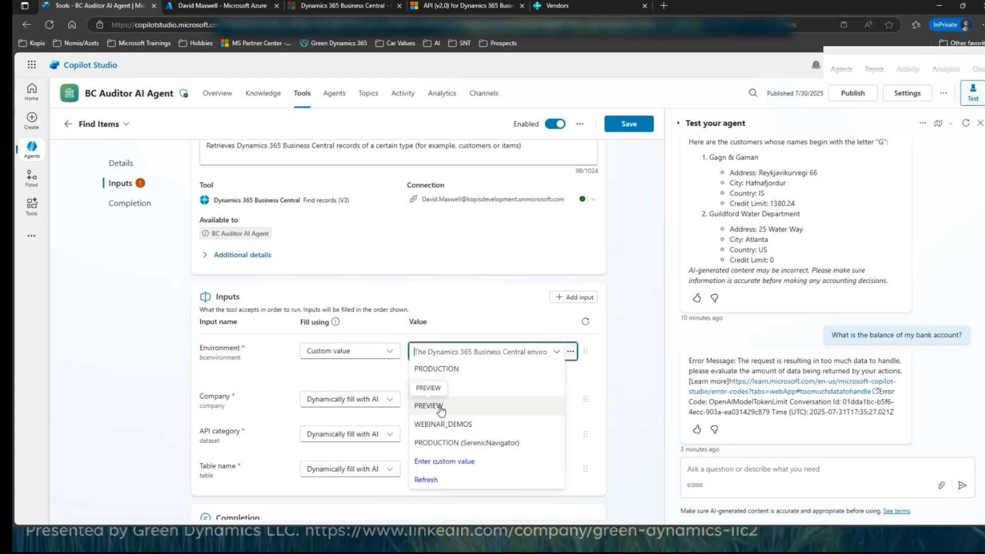
click(440, 409)
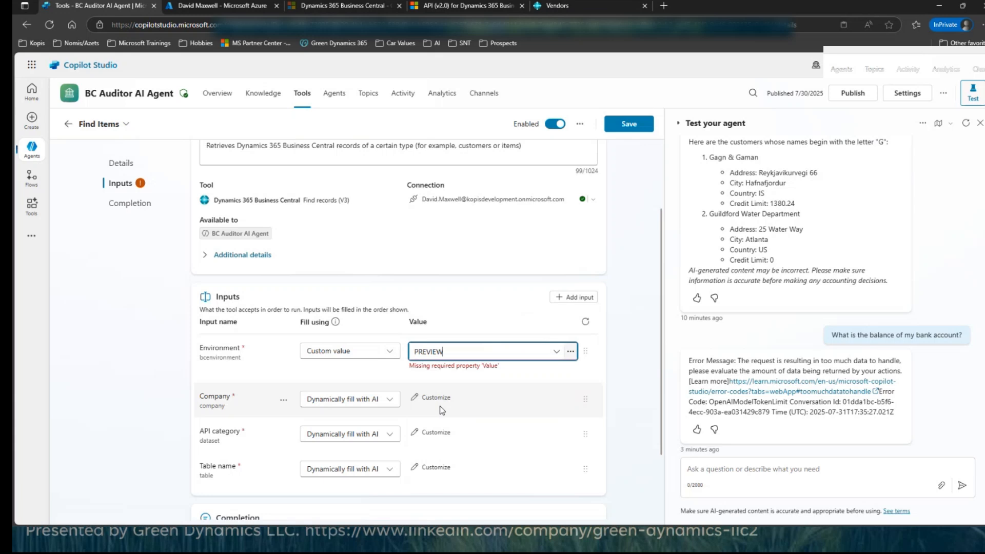
click(369, 388)
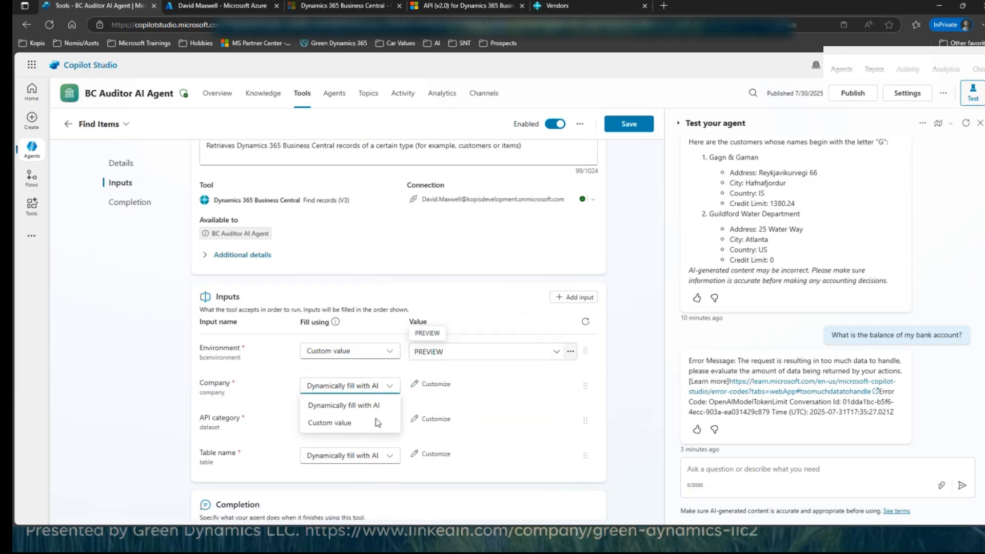
click(336, 423)
click(462, 387)
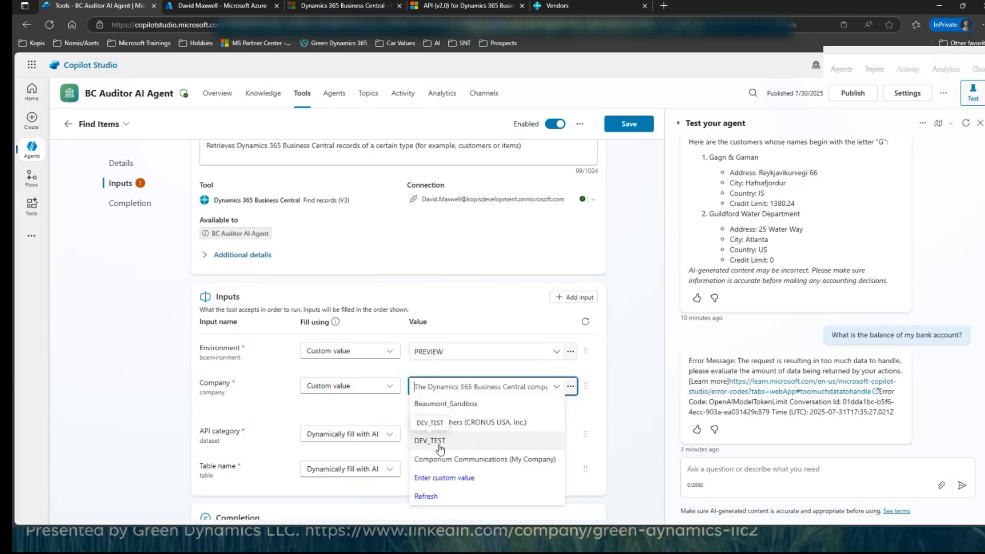
click(440, 442)
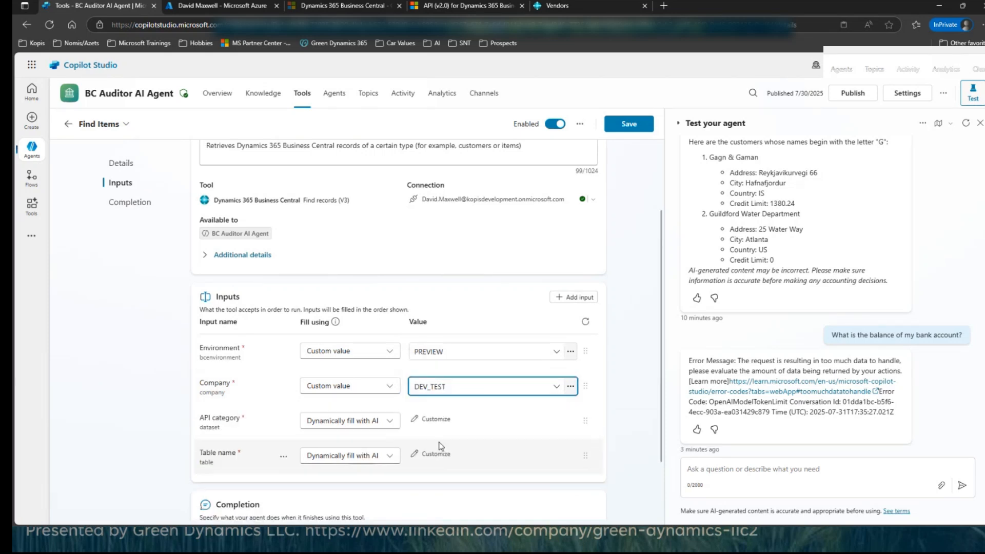
Step: Fill the API category input with the custom value v2.0 and the Table name input with the custom value items
click(331, 426)
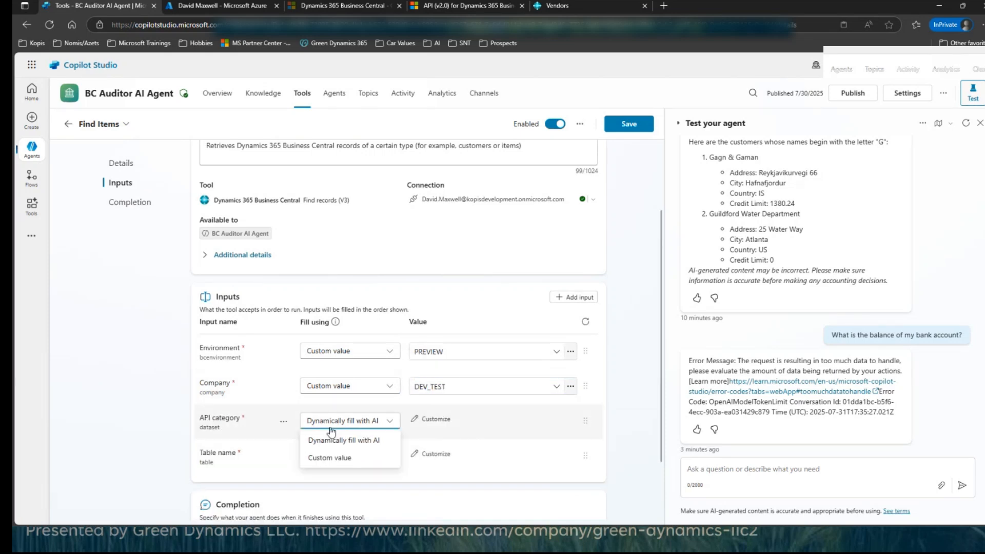
click(345, 458)
click(465, 425)
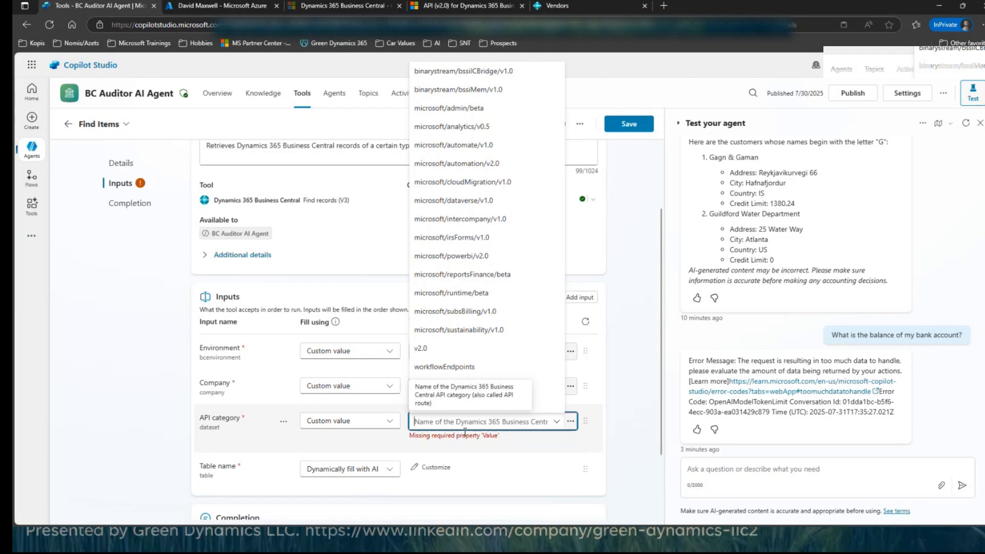
click(488, 346)
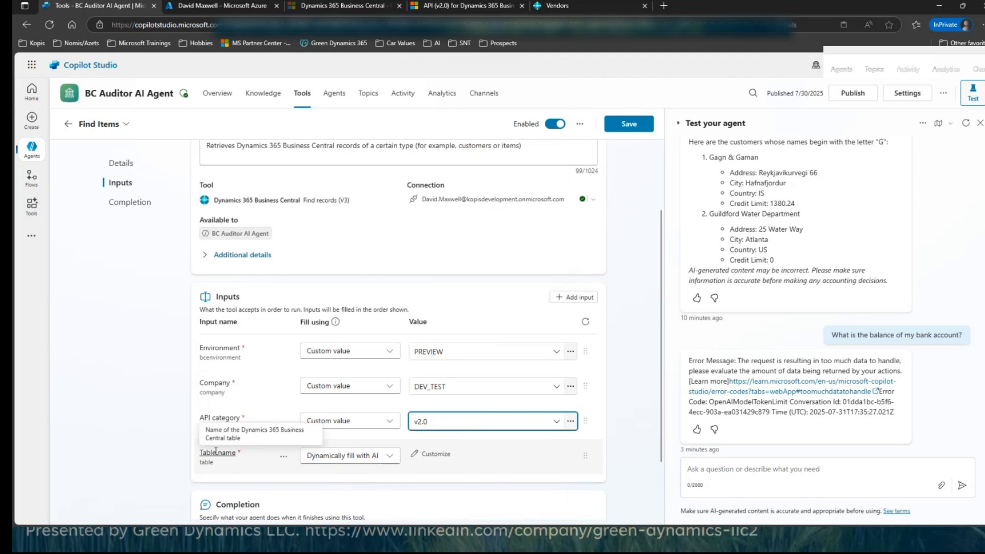
click(389, 458)
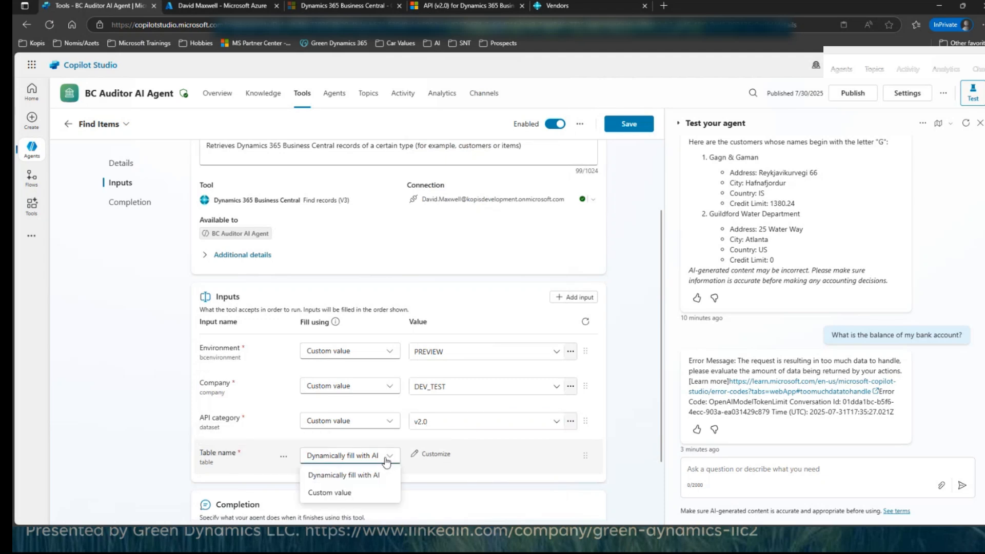
click(341, 493)
click(524, 453)
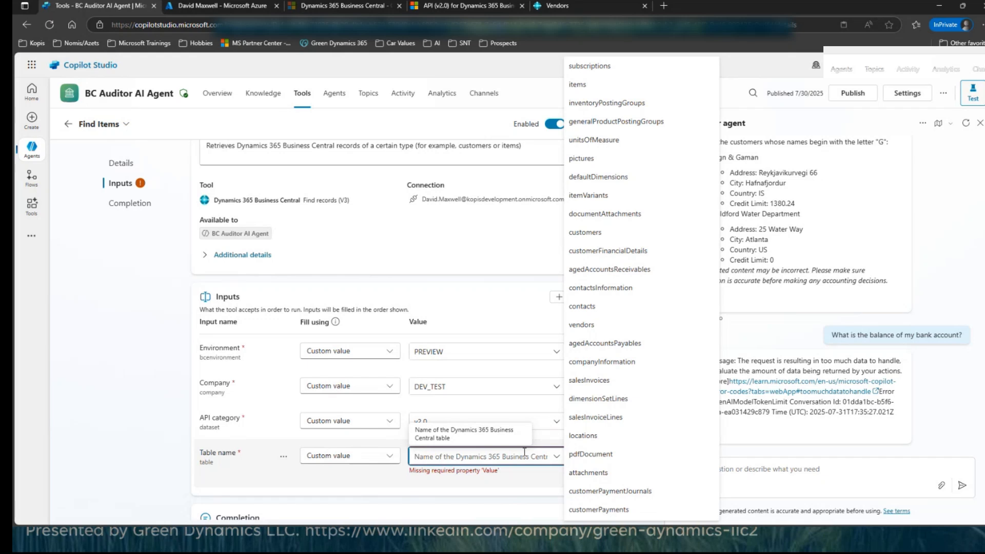
click(622, 86)
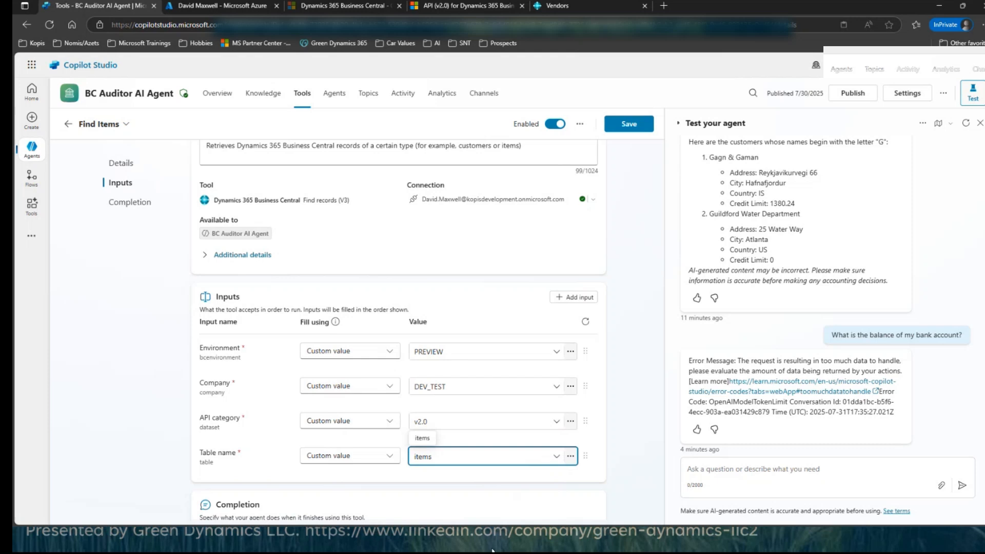
click(174, 488)
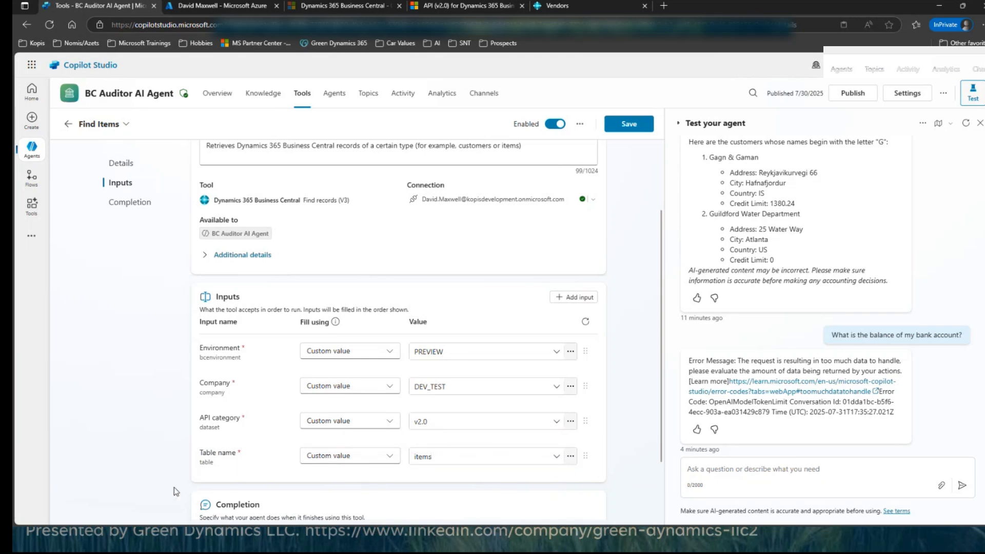
Step: Set the completion behaviour after running to write the response with generative AI, and save the Find Items tool
scroll(186, 469, down, 2)
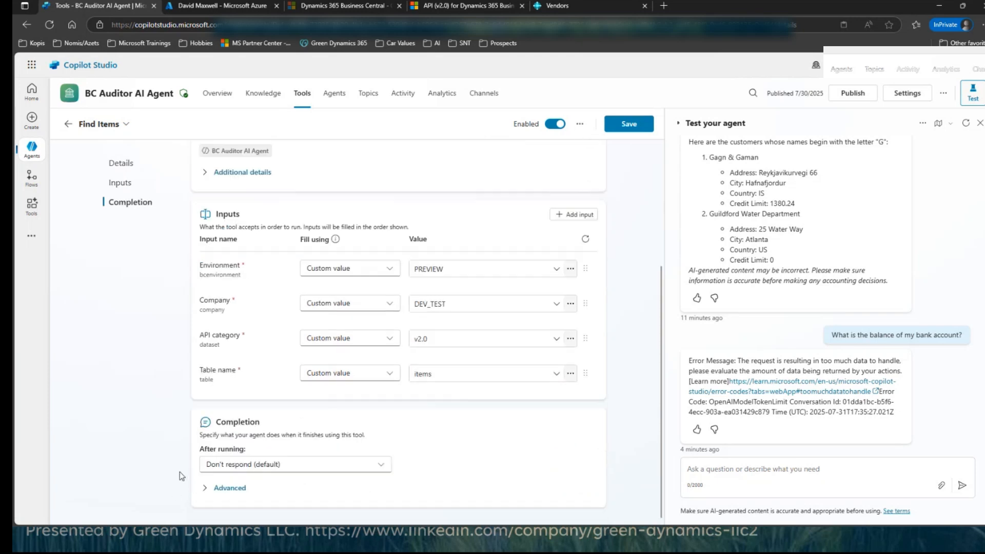
click(270, 468)
click(275, 410)
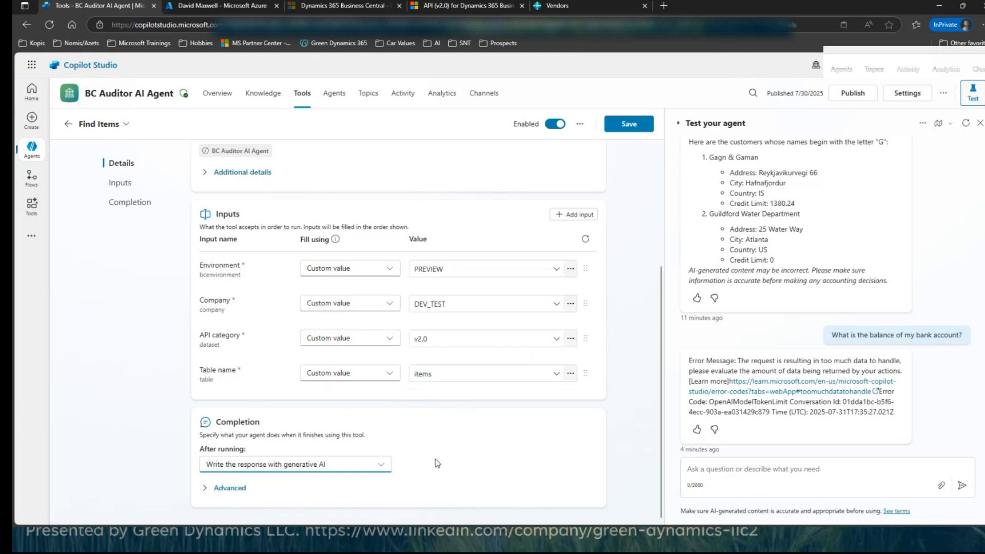
click(634, 125)
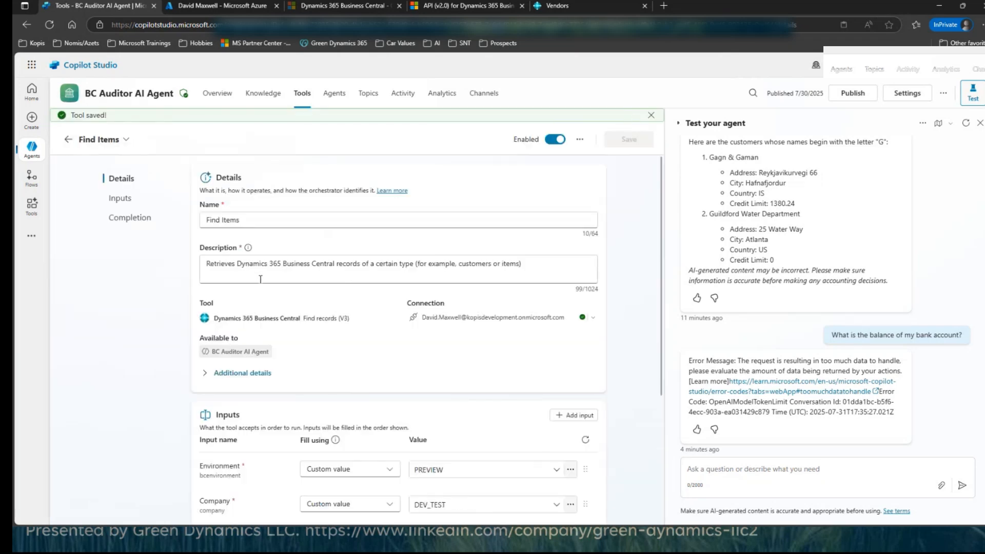
Step: Test the new tool by asking the agent "Show me the unit of measure for bicycles"
click(702, 468)
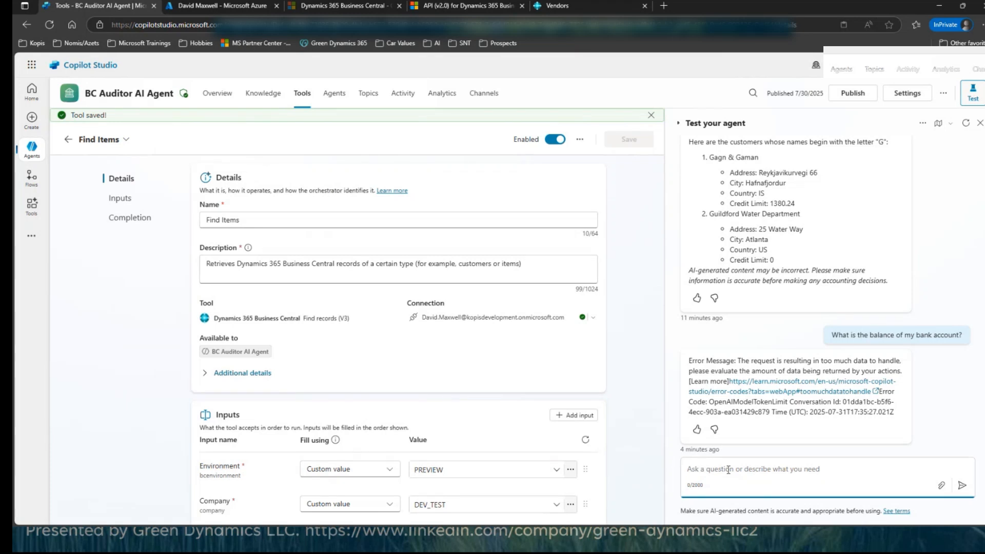
text(Show me the)
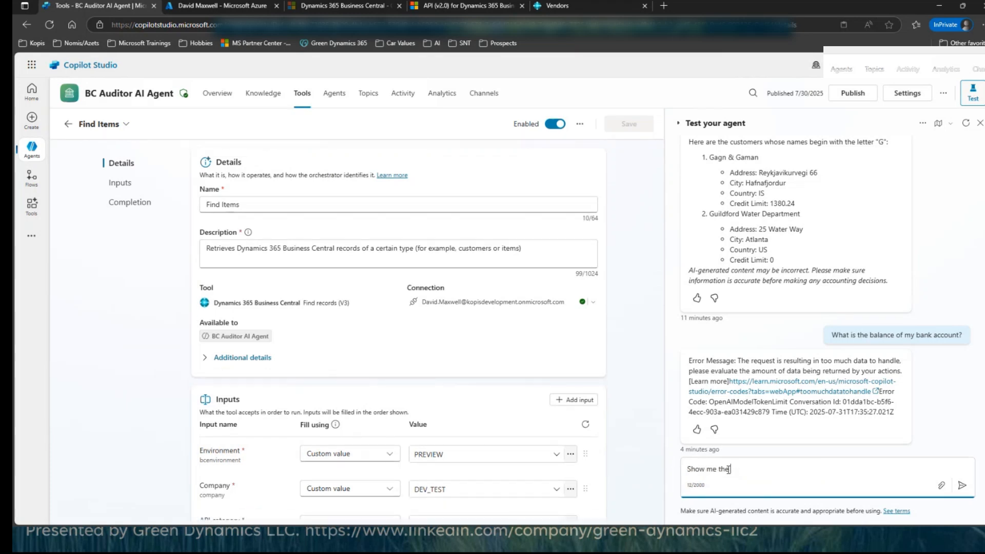
text( unit of mesausre)
key(BackSpace)
text(asure for bicycles)
key(Return)
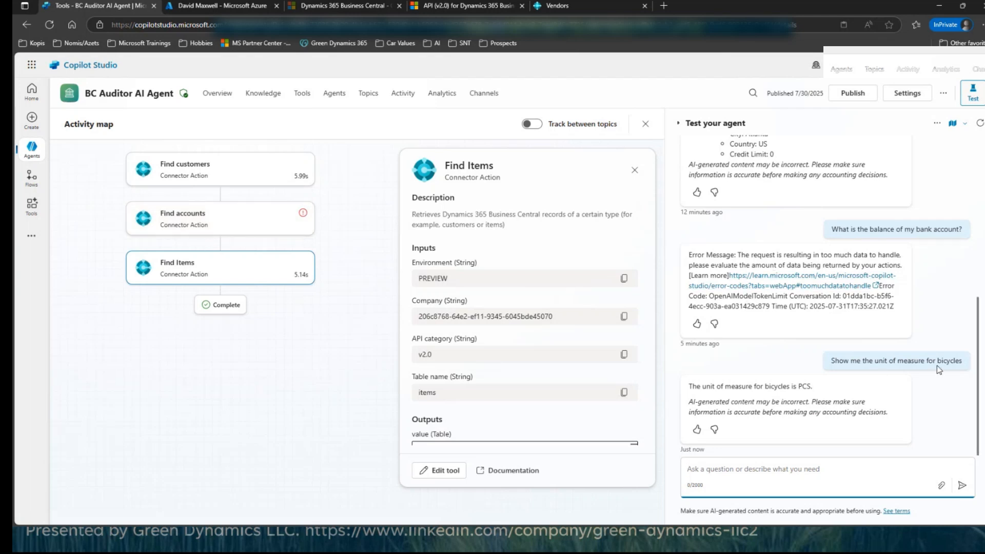
Step: Switch to Business Central and open the DEV_TEST Items list to compare the Bicycle's base unit of measure with the agent's answer
drag(823, 387, 798, 388)
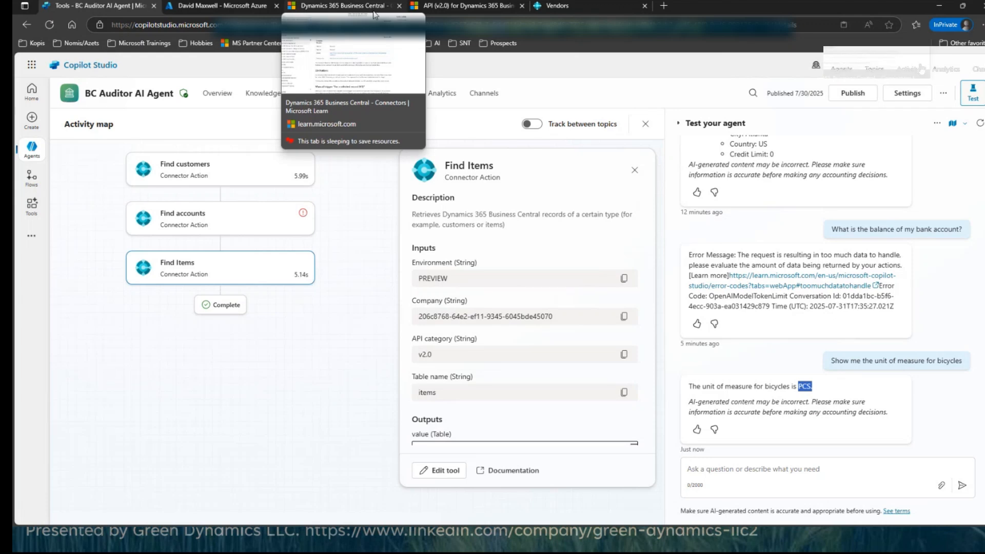
click(627, 5)
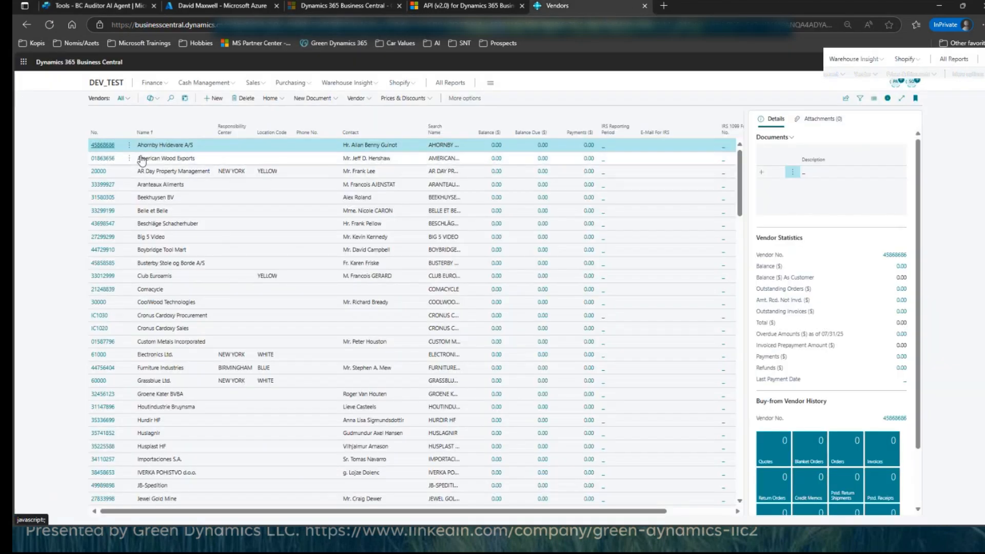
click(99, 86)
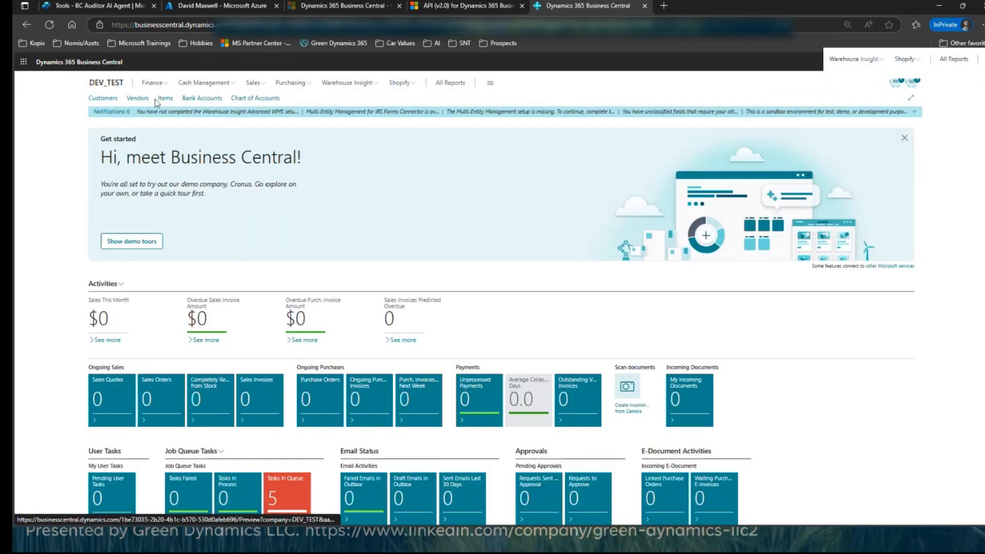
click(165, 97)
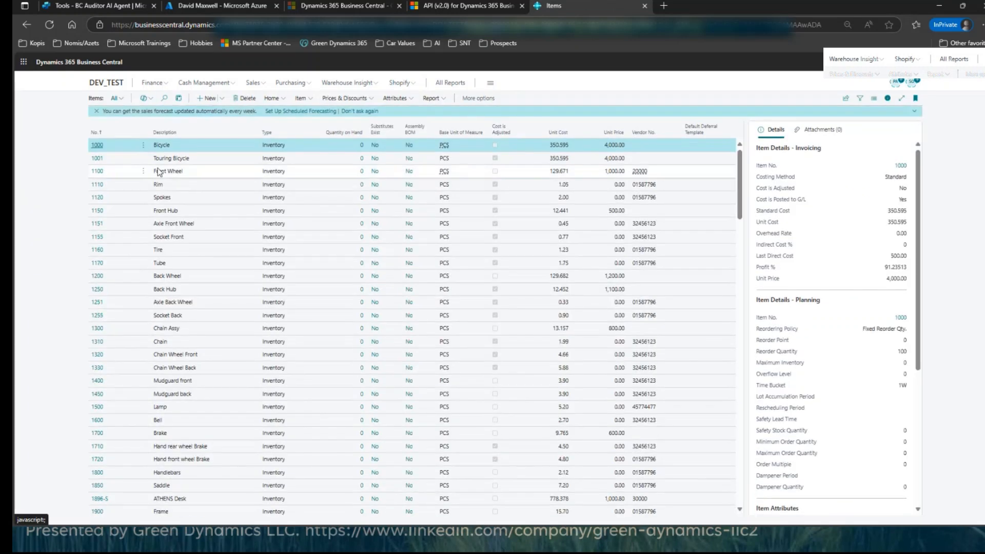
Step: Open the Bicycle item card, check its base unit of measure and other details, and return to the Items list
click(97, 145)
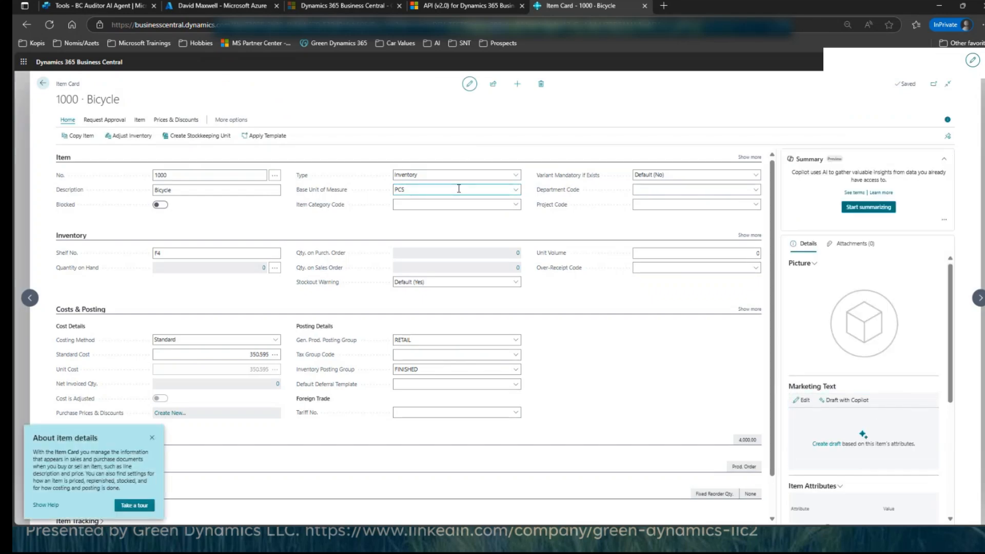
scroll(641, 375, down, 1)
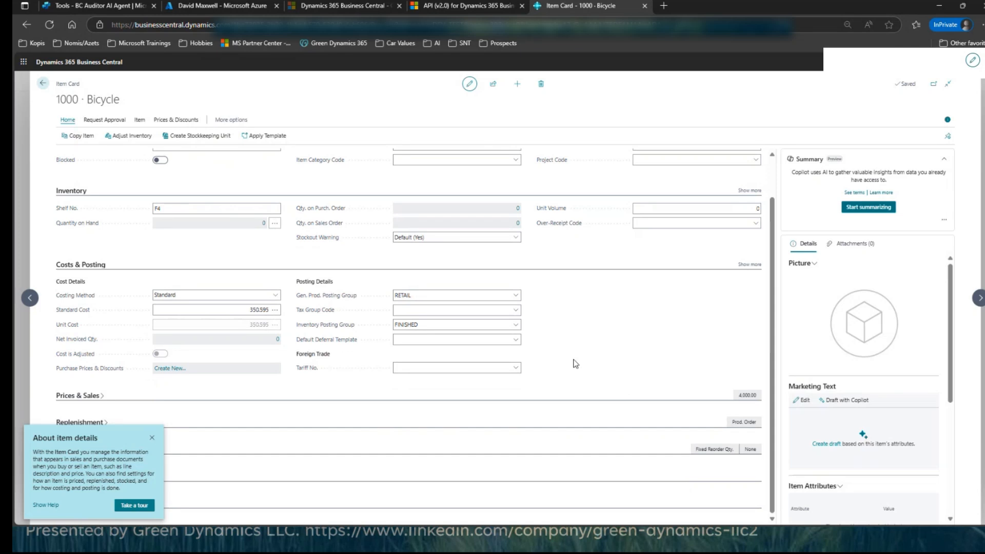
scroll(594, 369, up, 1)
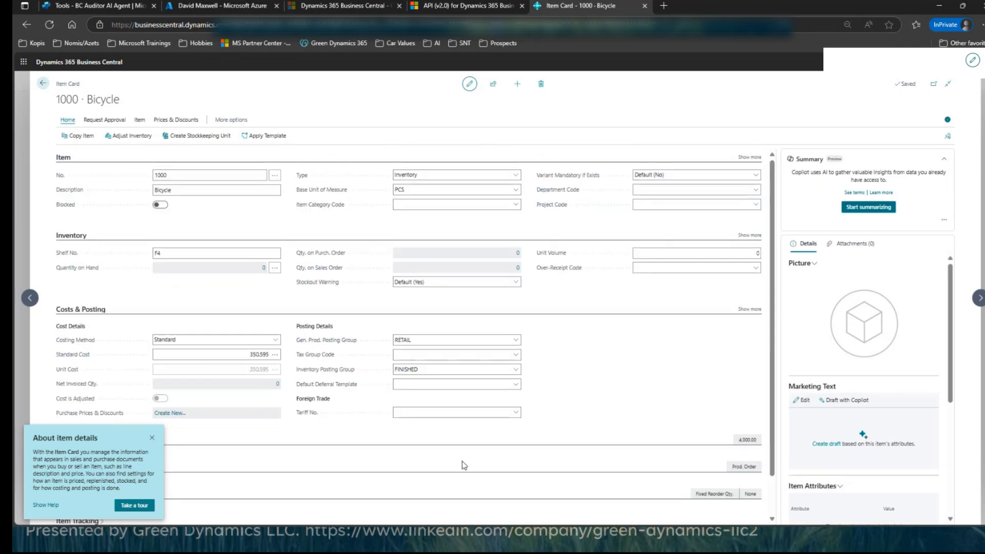
click(44, 84)
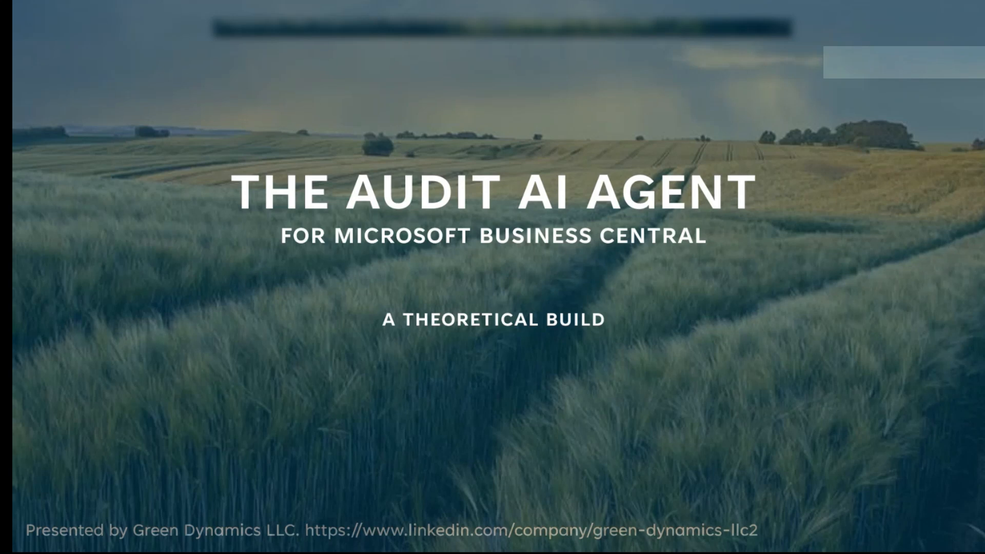
Step: Switch back to the BC Auditor AI Agent in Copilot Studio and examine the inputs and output table of the Find Items run
key(alt+Tab)
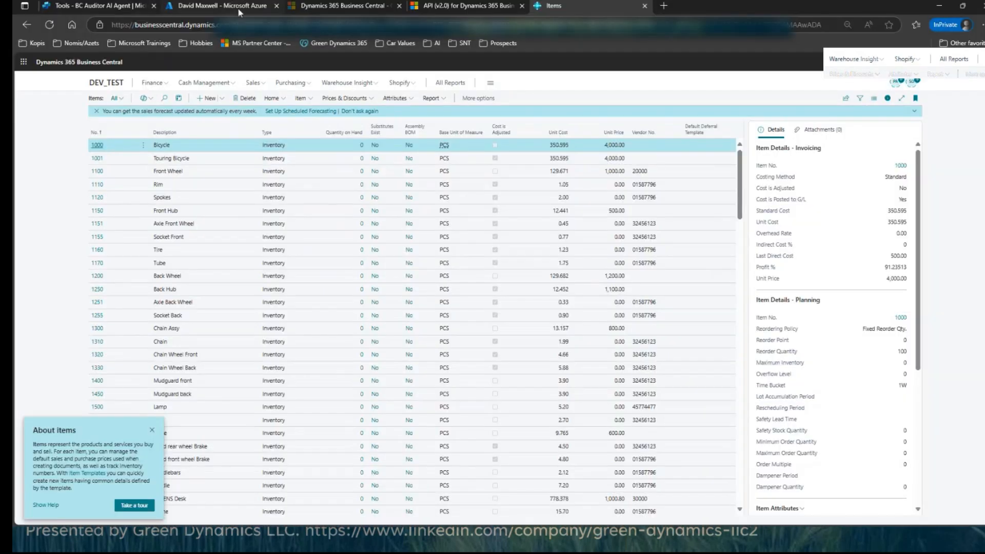
click(219, 7)
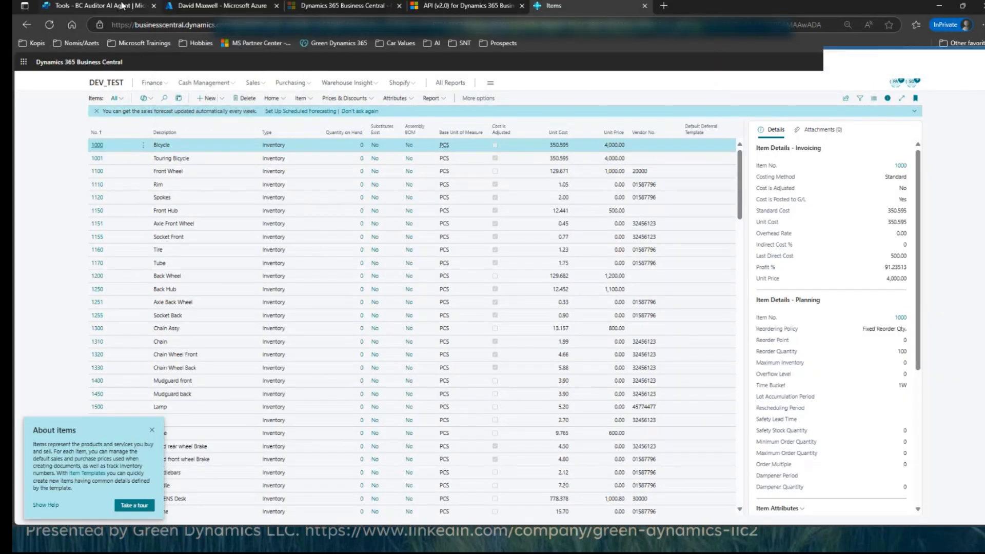
click(147, 10)
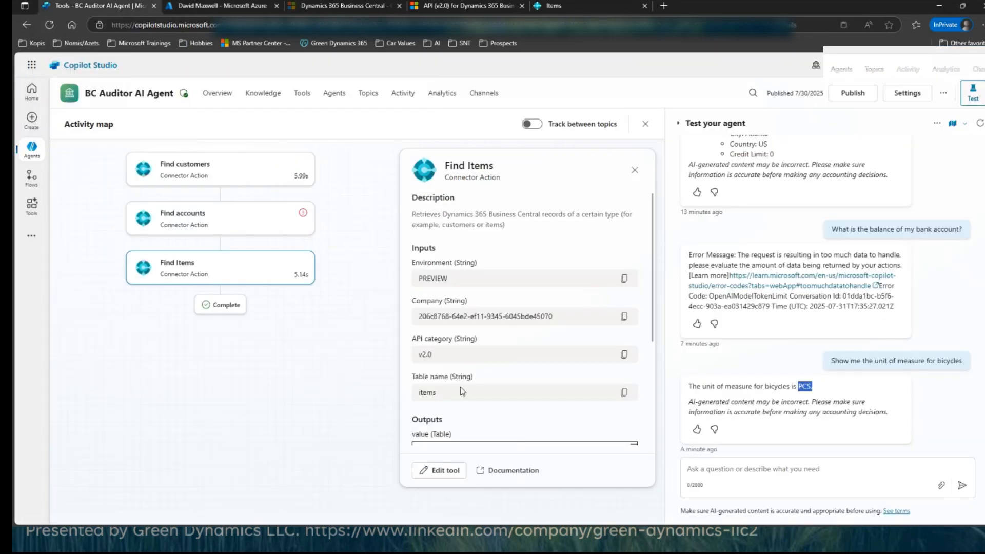
scroll(463, 384, down, 3)
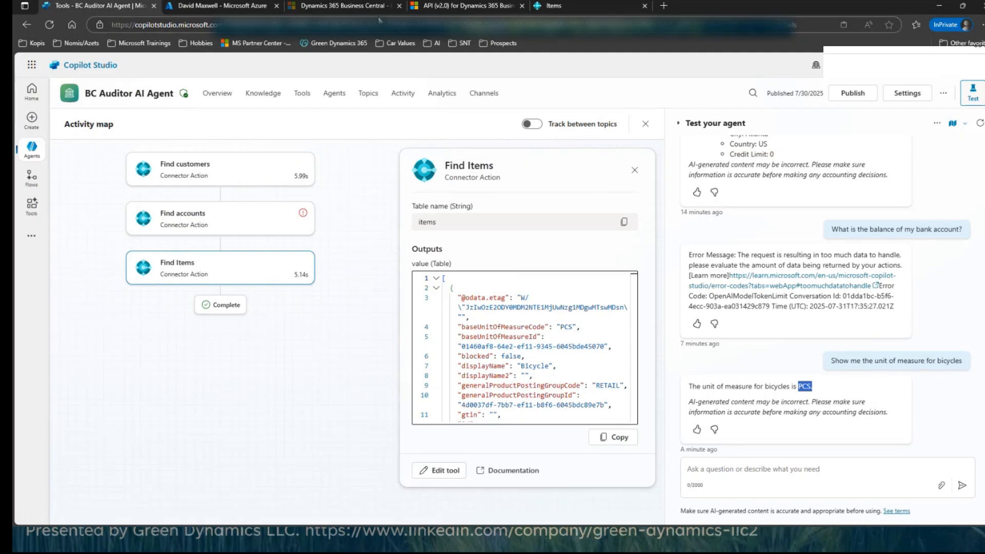
Step: Switch to the Microsoft Learn connector documentation, browse the connector reference list, and open the Dynamics 365 Business Central entry
click(341, 5)
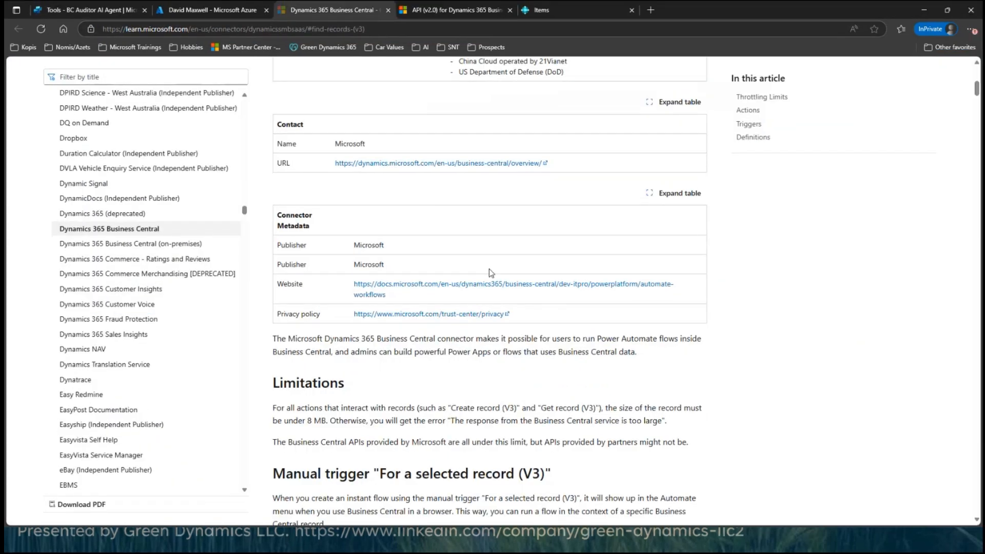
scroll(491, 273, up, 8)
scroll(116, 264, up, 1)
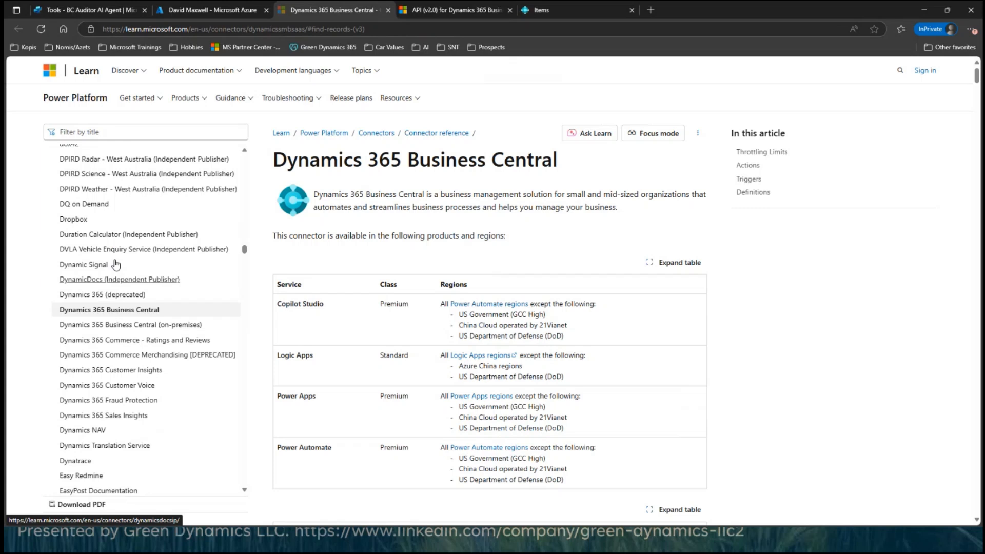
scroll(116, 264, up, 20)
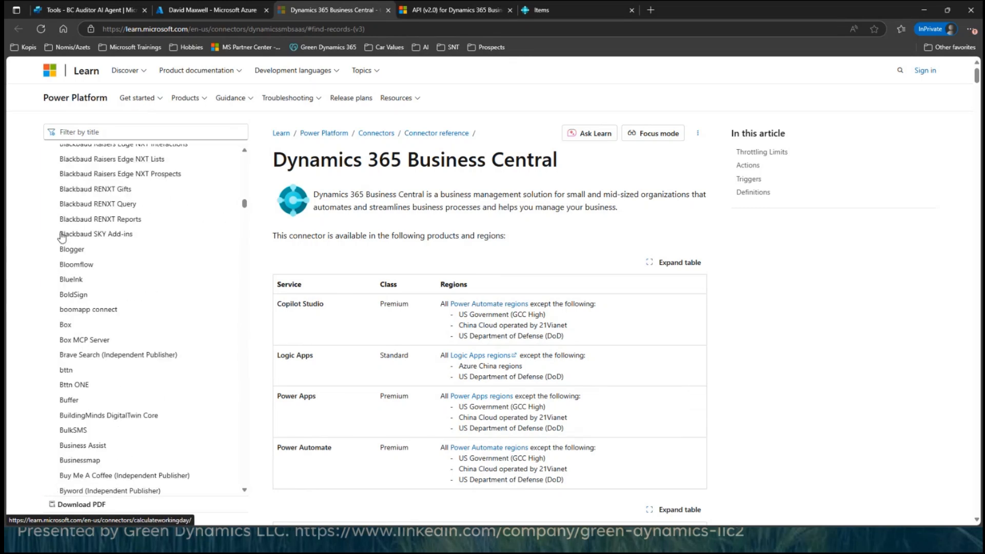
scroll(61, 237, up, 20)
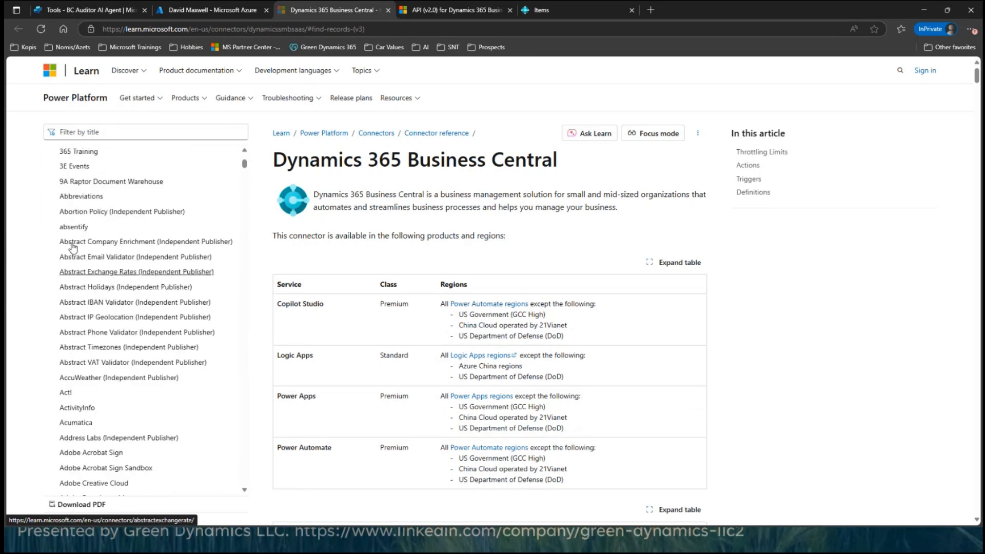
scroll(73, 247, up, 5)
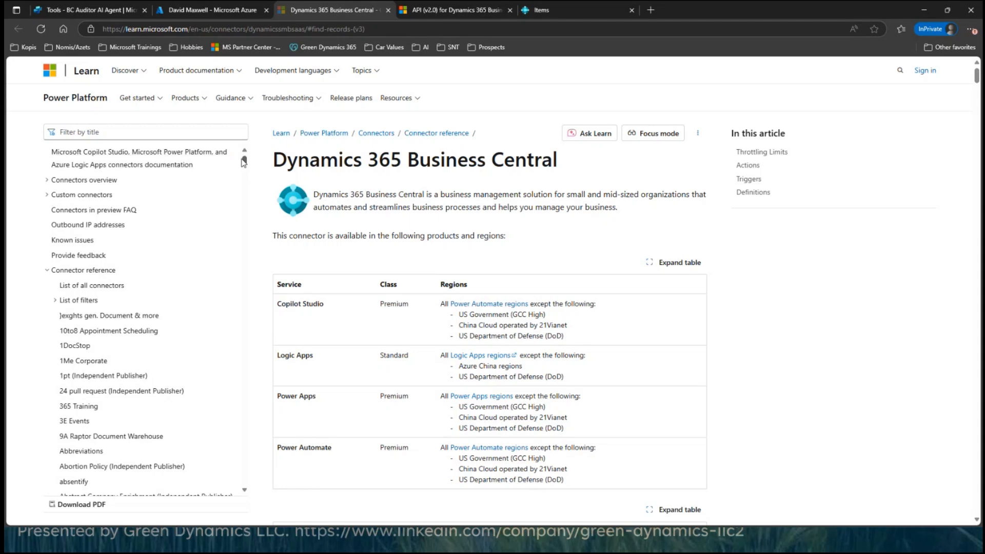
scroll(82, 411, down, 8)
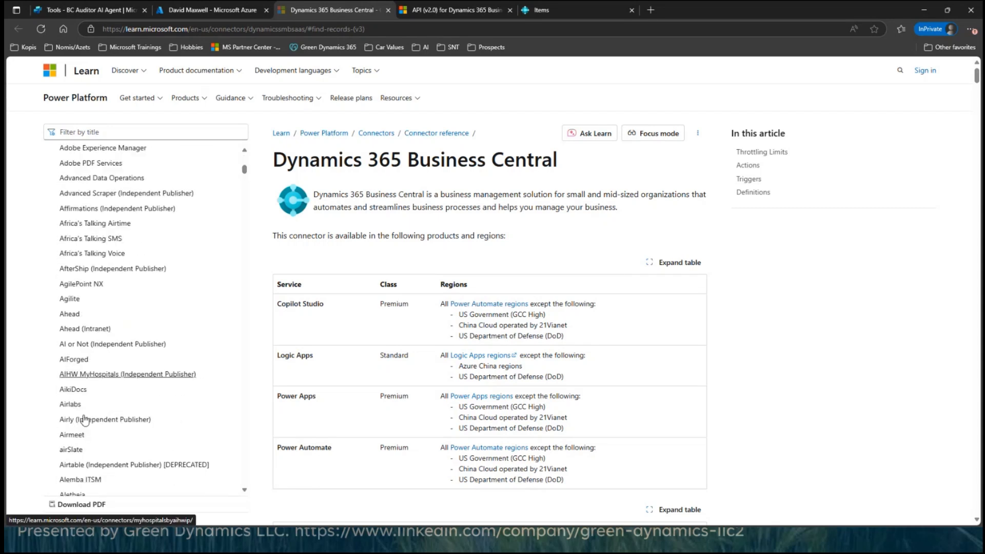
scroll(85, 420, down, 12)
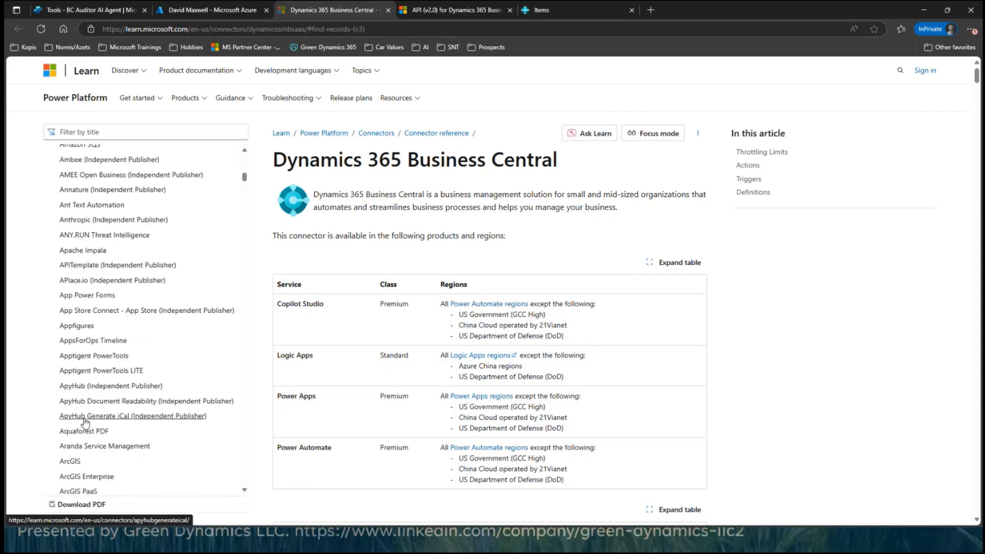
scroll(85, 419, down, 15)
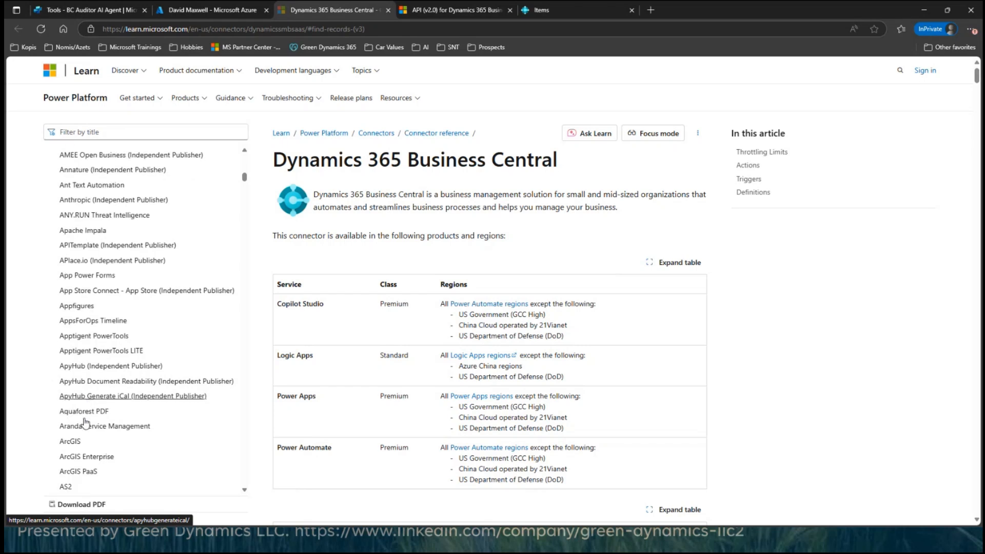
scroll(90, 428, down, 15)
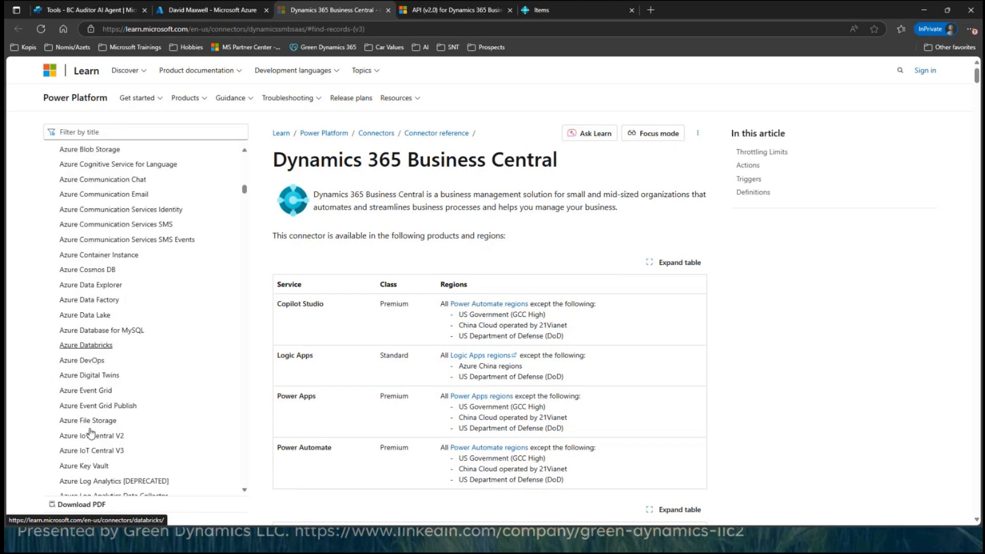
scroll(113, 400, down, 15)
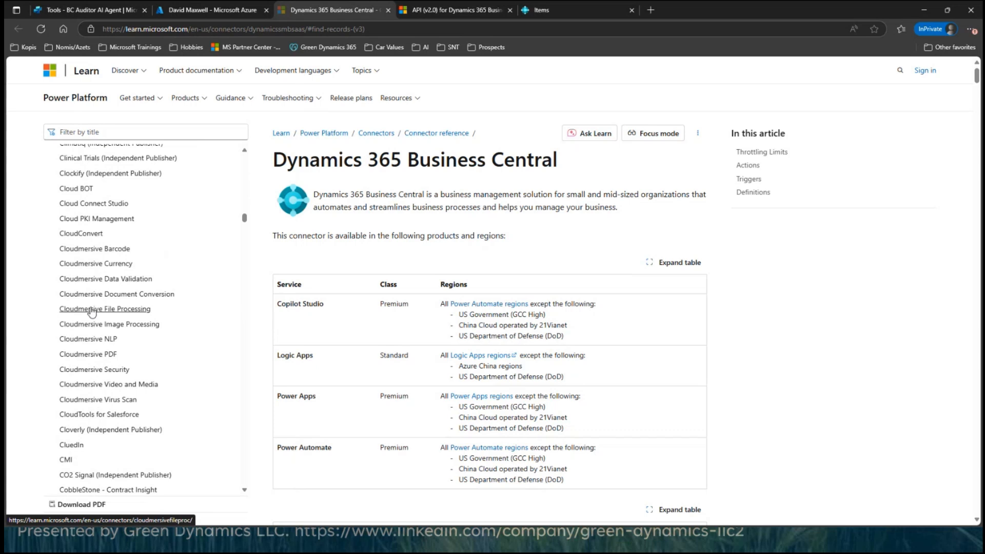
scroll(91, 312, down, 15)
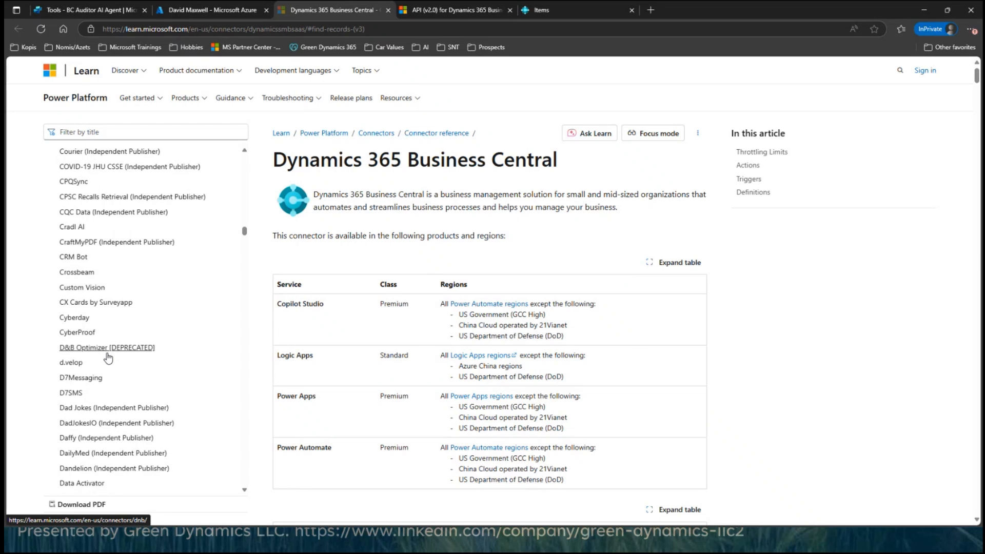
scroll(92, 358, down, 13)
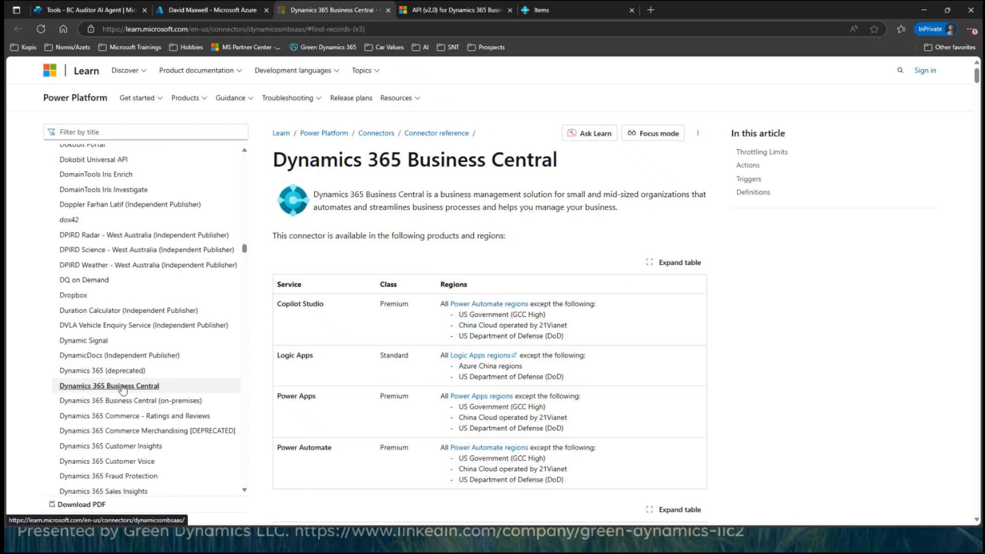
click(194, 387)
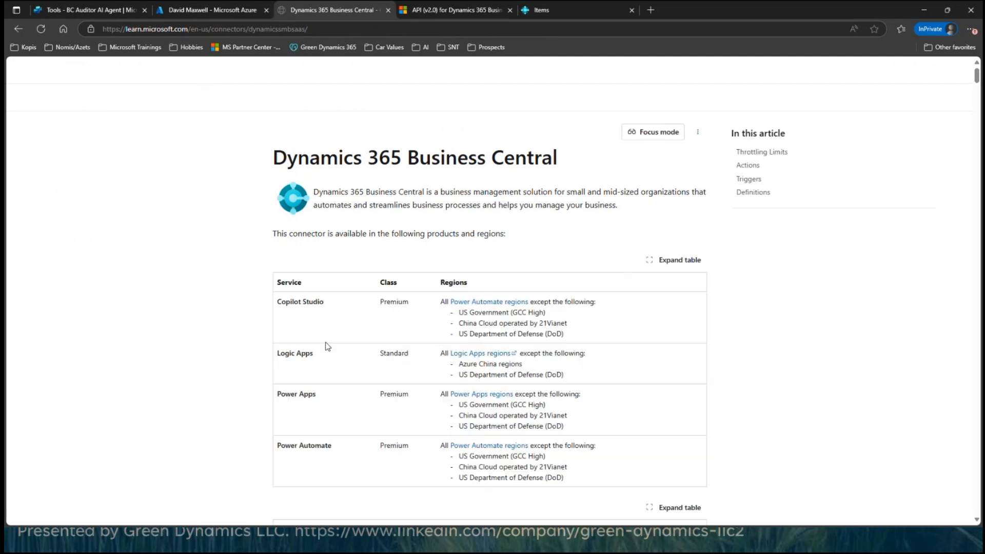
Step: Read through the Business Central connector's throttling limits, its list of actions, and the parameters of Create record (V3)
scroll(390, 292, down, 8)
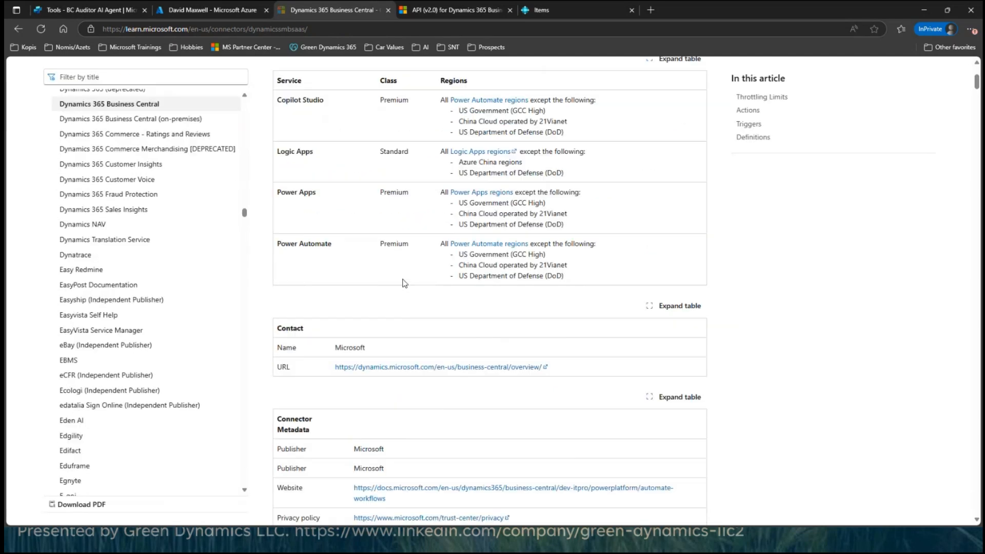
scroll(396, 302, down, 11)
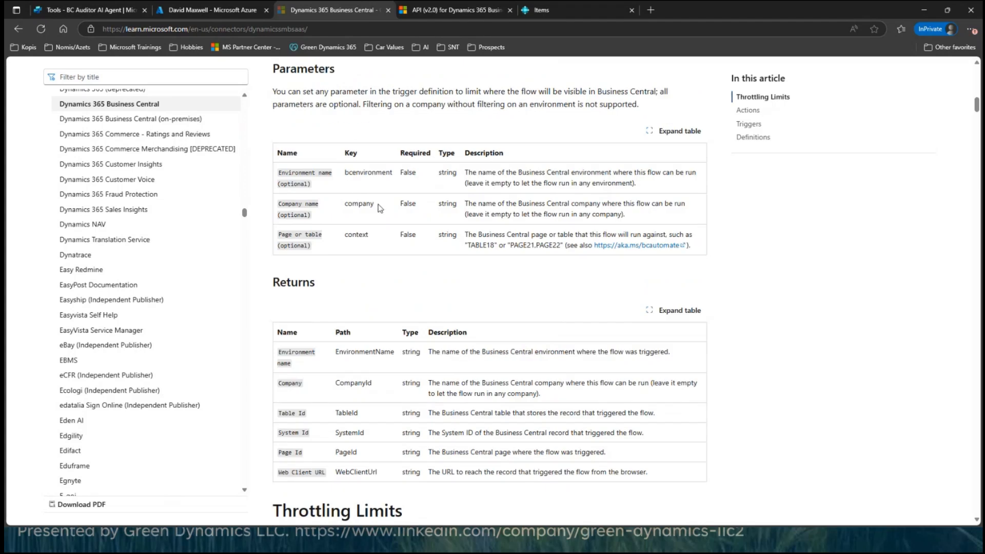
scroll(354, 283, down, 5)
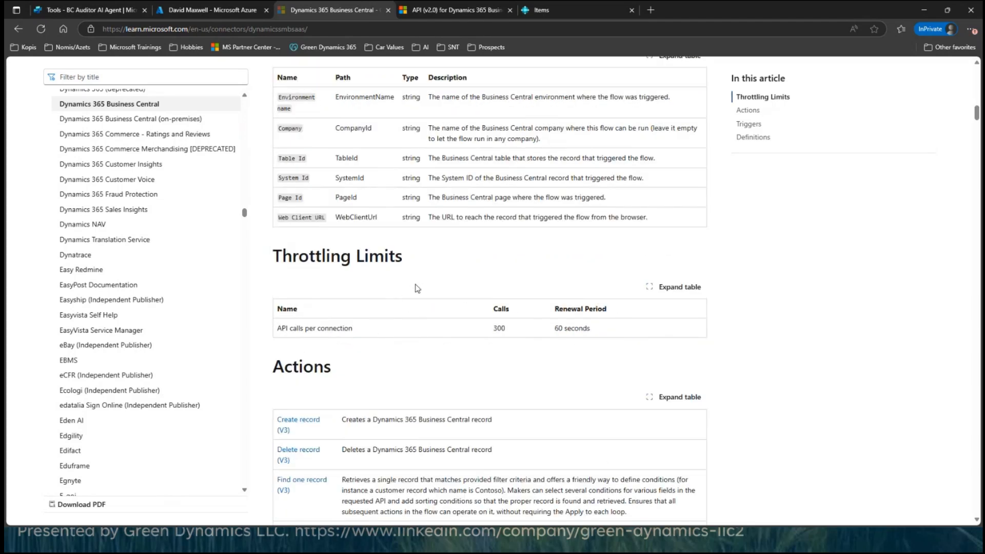
scroll(387, 384, down, 1)
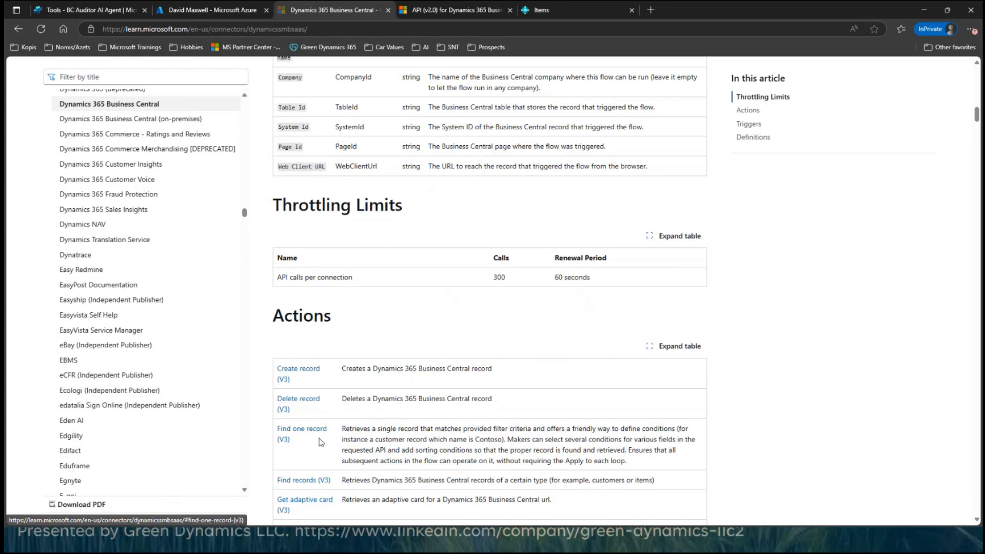
scroll(310, 285, down, 3)
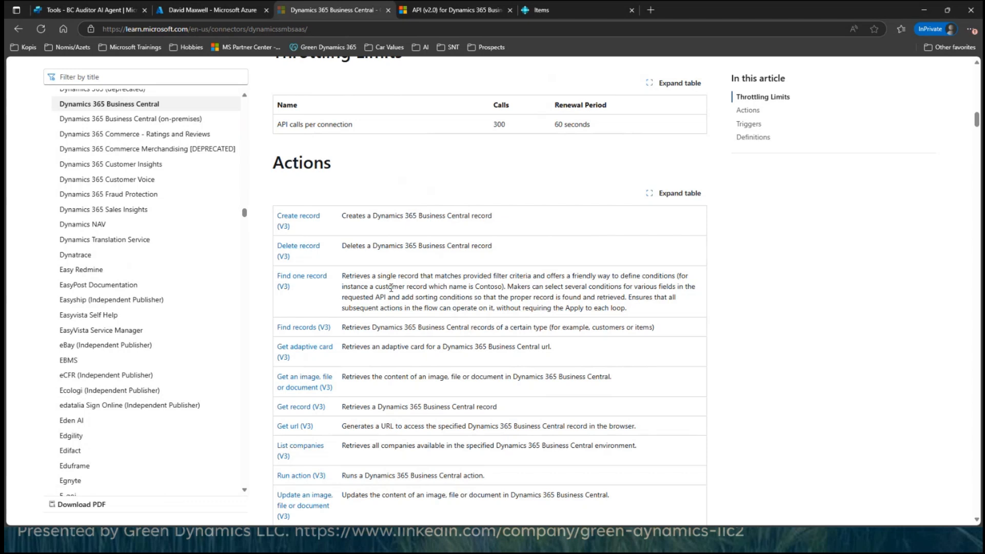
scroll(308, 329, down, 4)
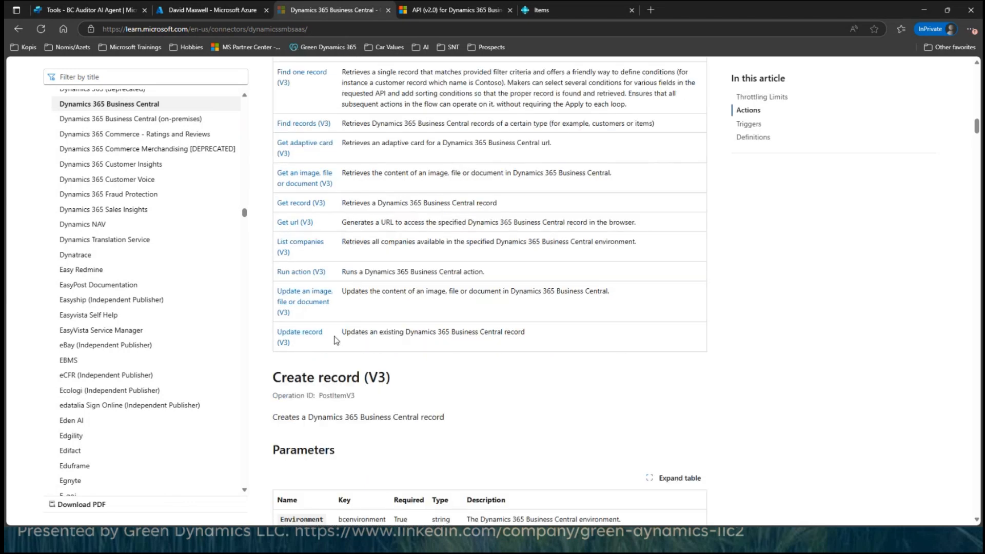
scroll(330, 339, down, 3)
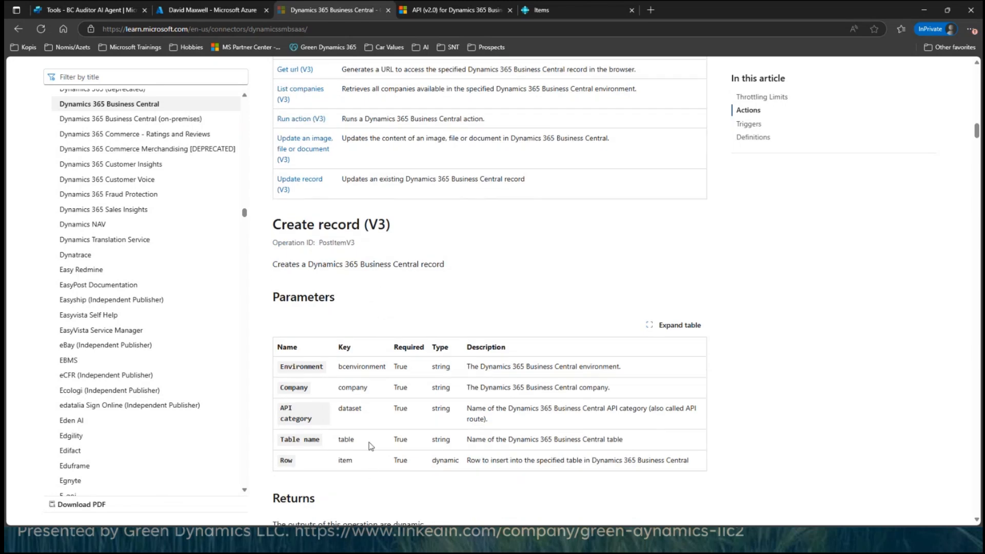
scroll(373, 446, up, 7)
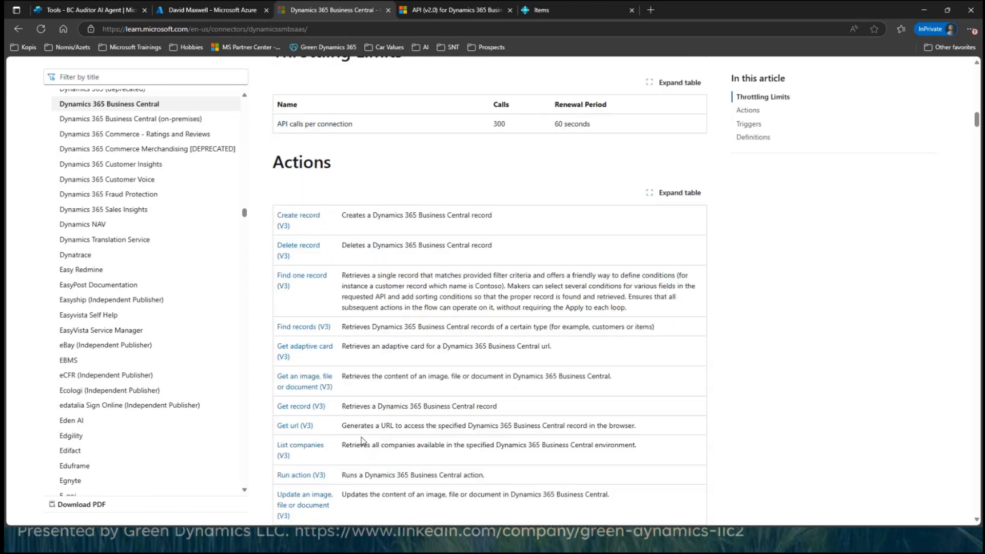
Step: Compare the Business Central API (v2.0) reference's list of available entities with the connector's actions
click(406, 10)
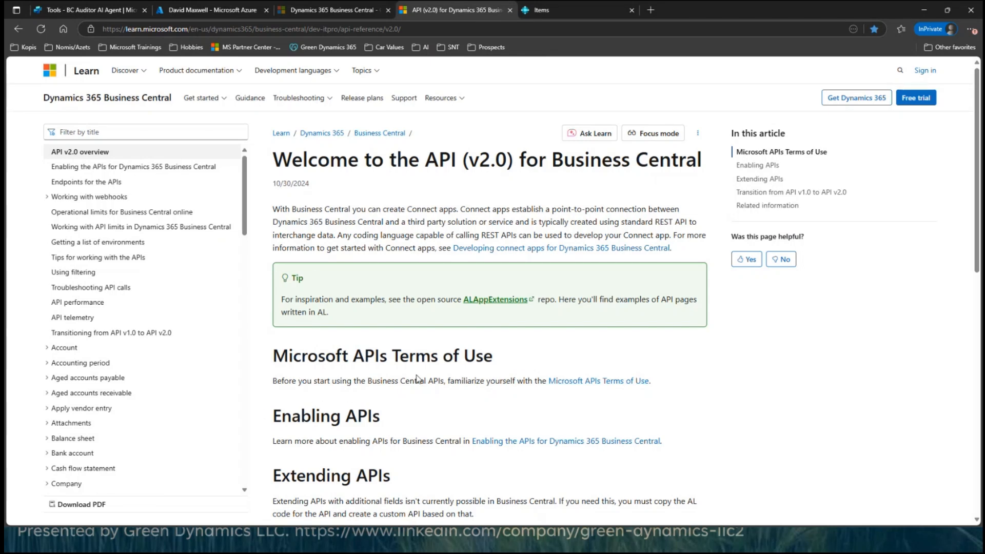
scroll(77, 354, down, 2)
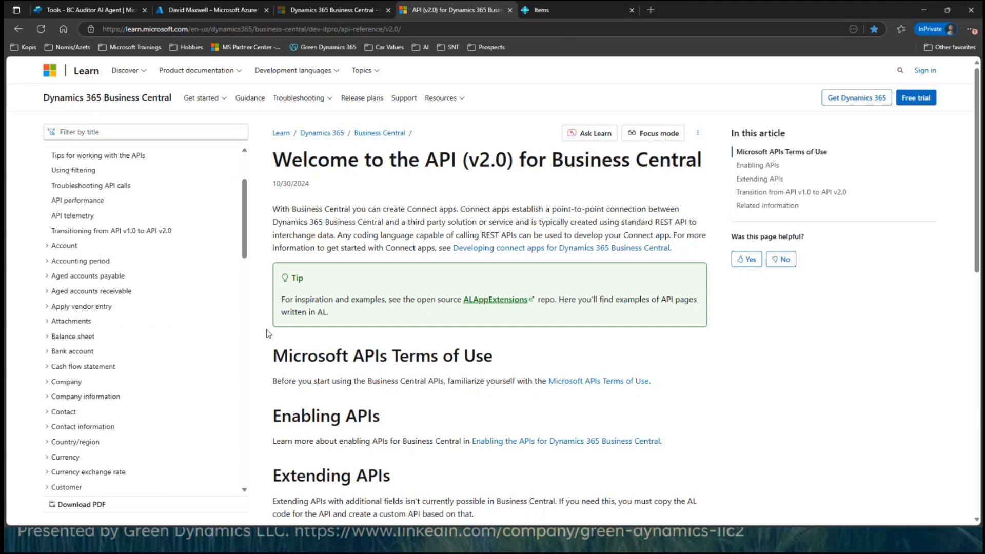
click(342, 11)
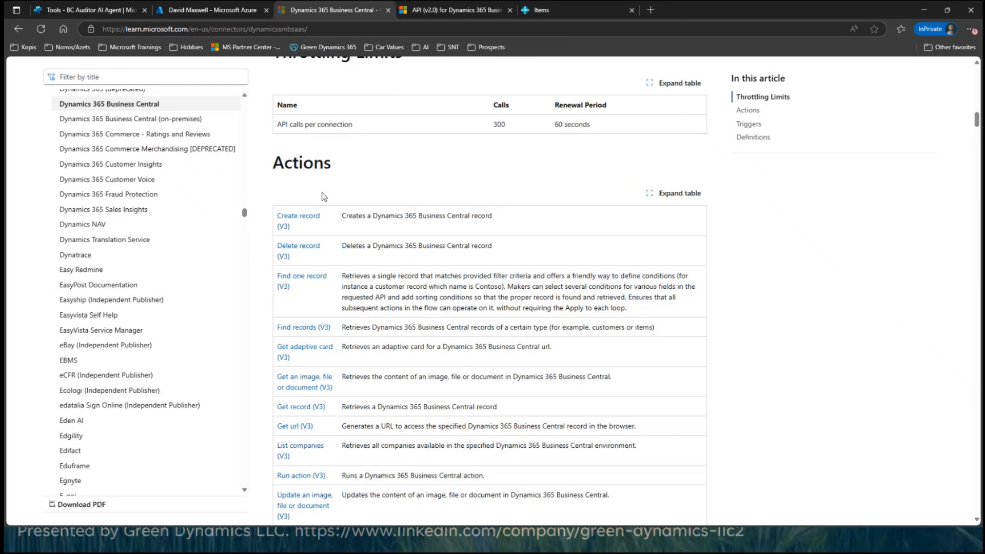
click(418, 11)
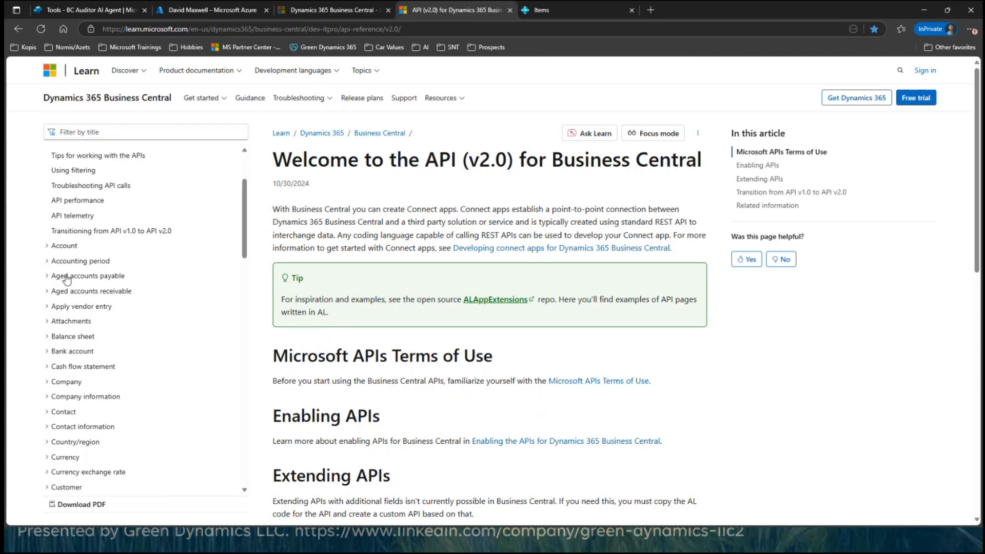
Step: Switch to Visual Studio Code with the Postman request GETv2APISaaS for the Business Central items endpoint
key(alt+Tab)
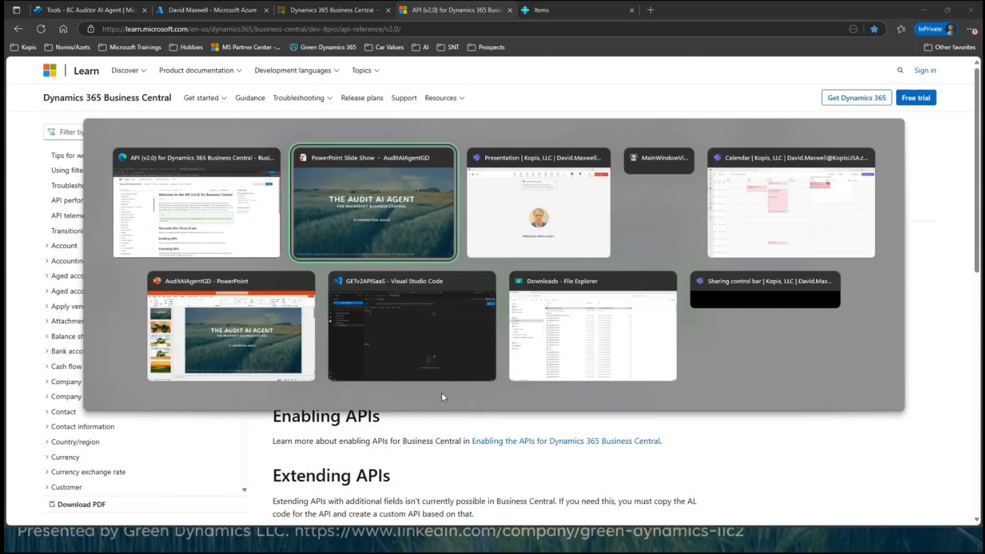
key(Tab)
key(Tab)
key(Tab)
key(Tab)
key(Tab)
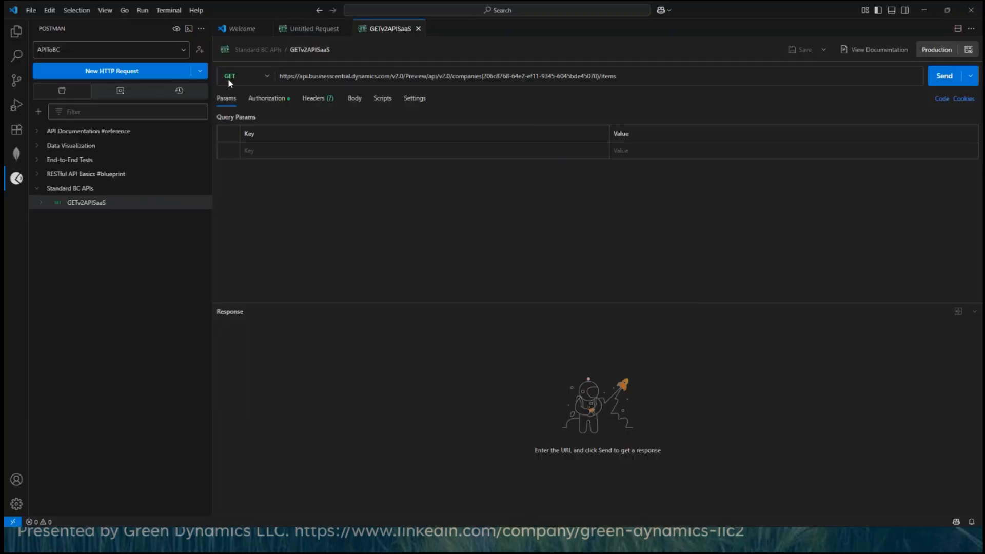
Step: Examine the HTTP methods available for the GETv2APISaaS request and its Business Central items endpoint URL
click(263, 76)
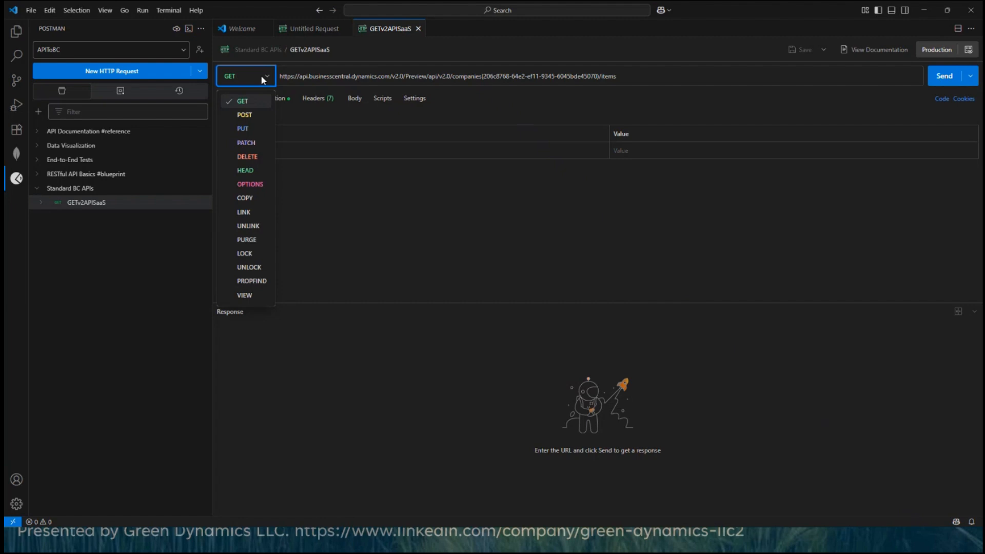
click(308, 72)
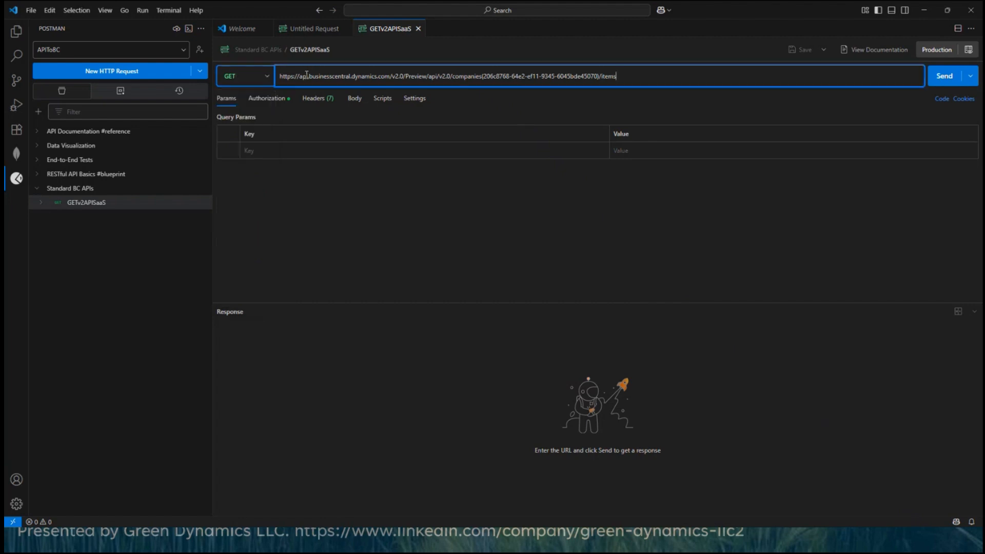
drag(633, 75, 277, 76)
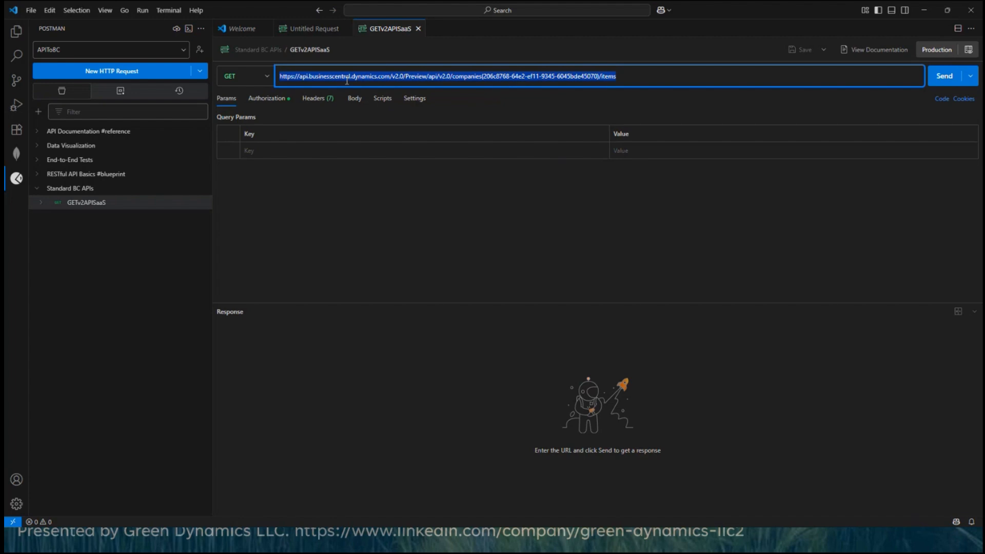
key(alt+Tab)
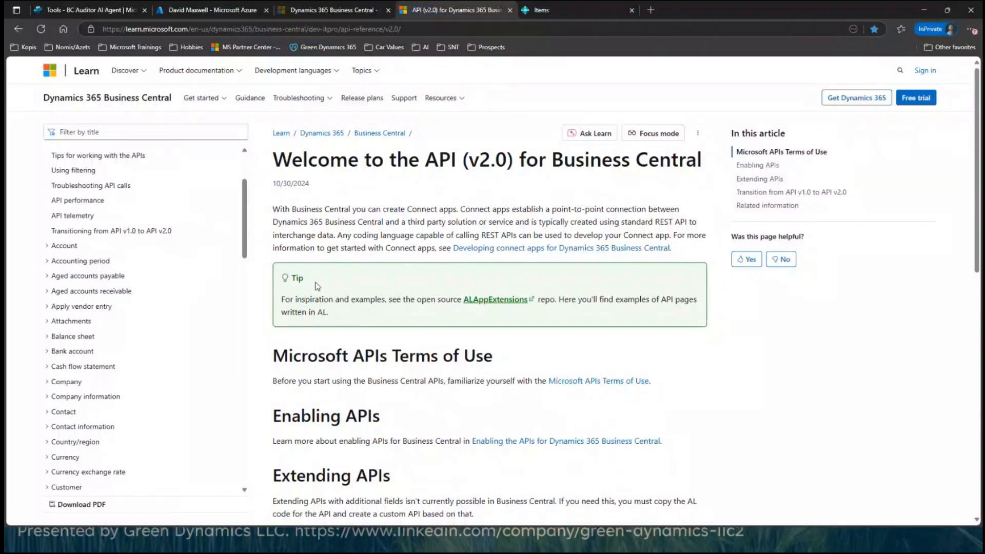
key(alt+Tab)
click(245, 78)
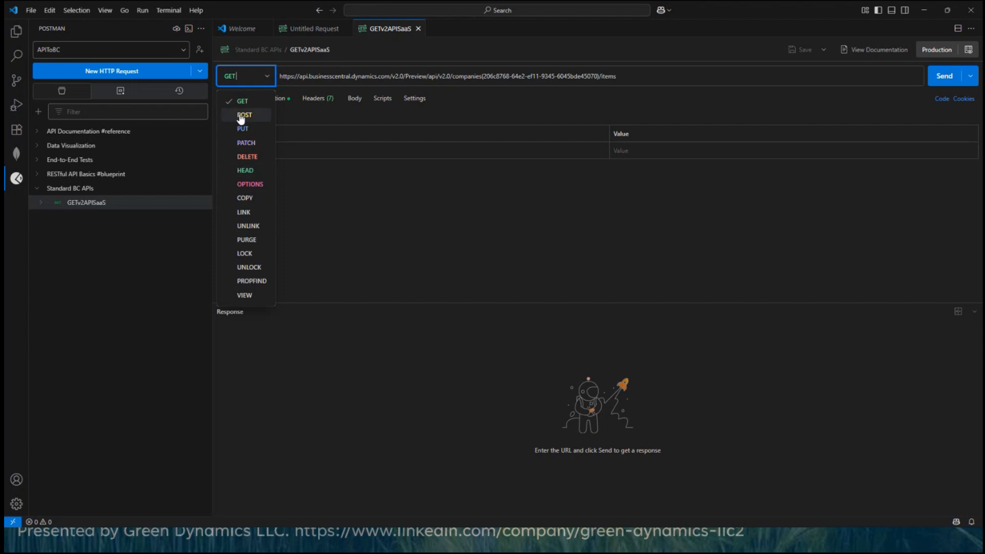
click(365, 75)
Step: Switch to the browser, review the API (v2.0) reference's entities from Account to Vendor purchase, and return to the Business Central connector's actions list
key(alt+Tab)
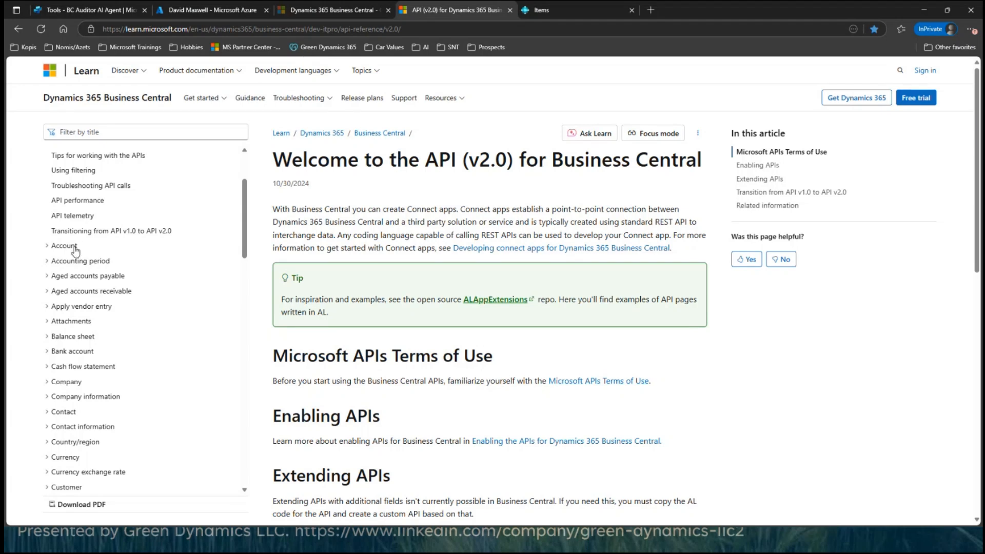
scroll(85, 297, down, 2)
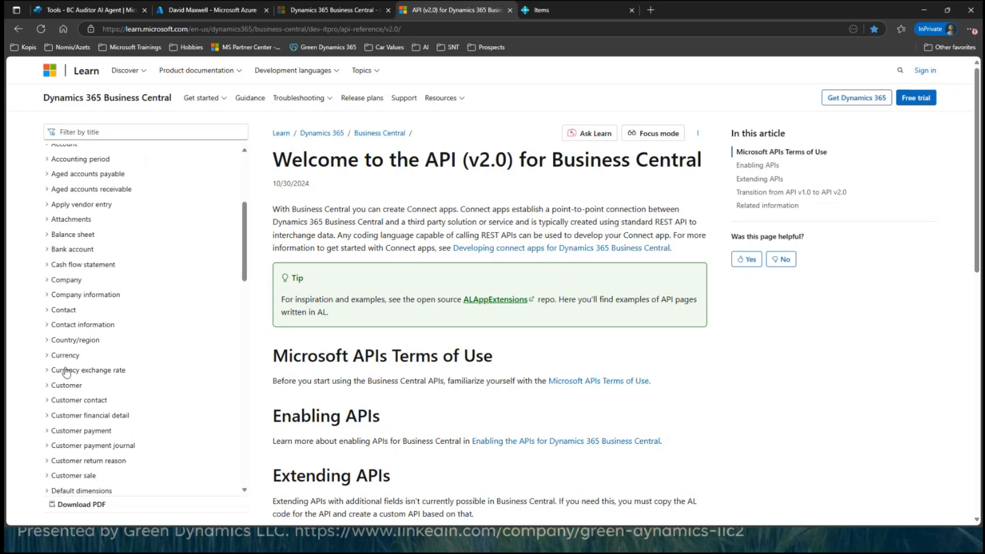
scroll(84, 412, down, 2)
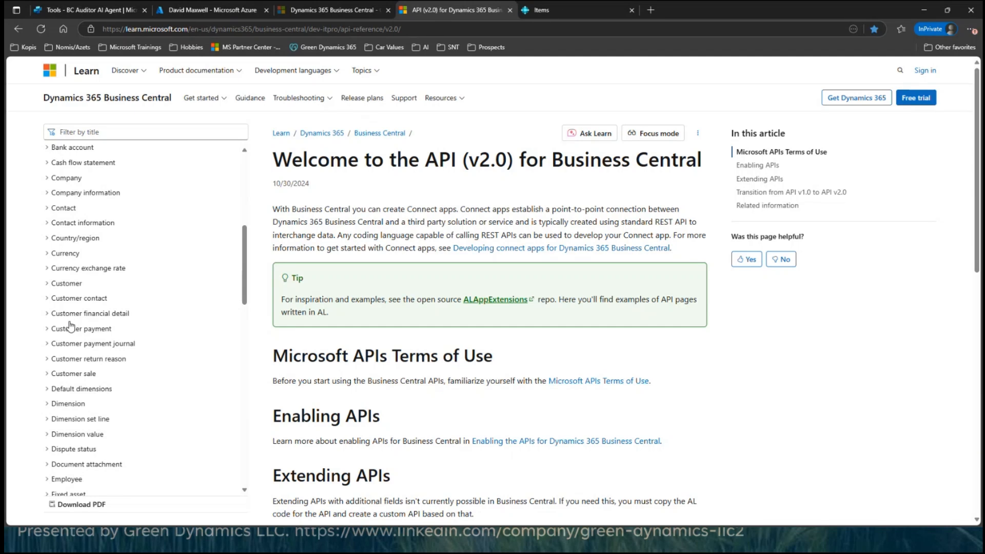
scroll(75, 322, down, 6)
scroll(77, 328, down, 2)
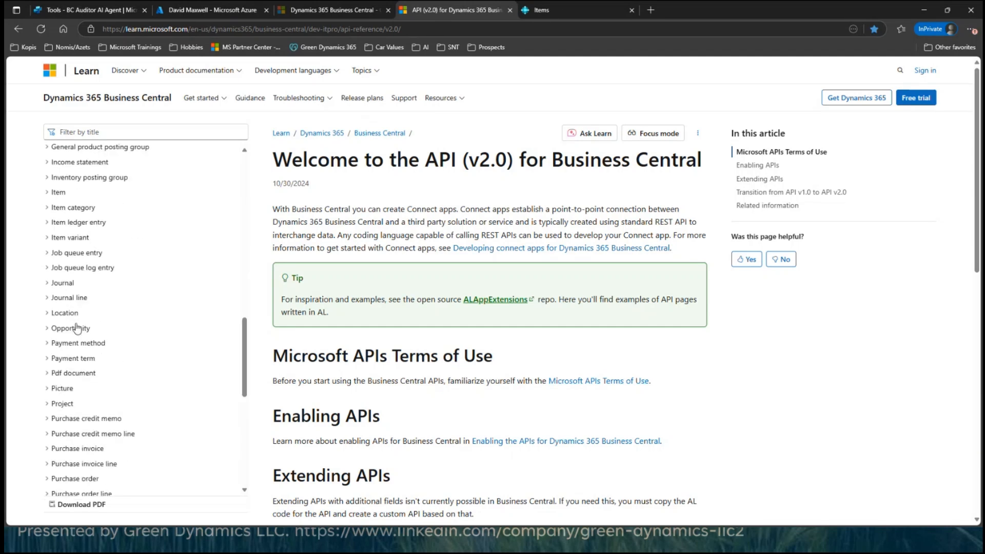
scroll(77, 327, down, 9)
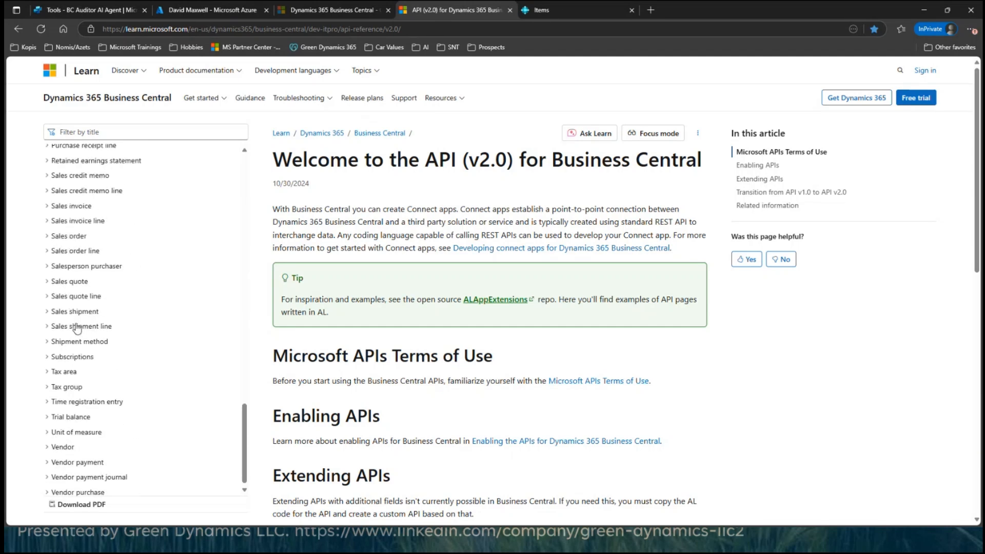
scroll(77, 327, down, 2)
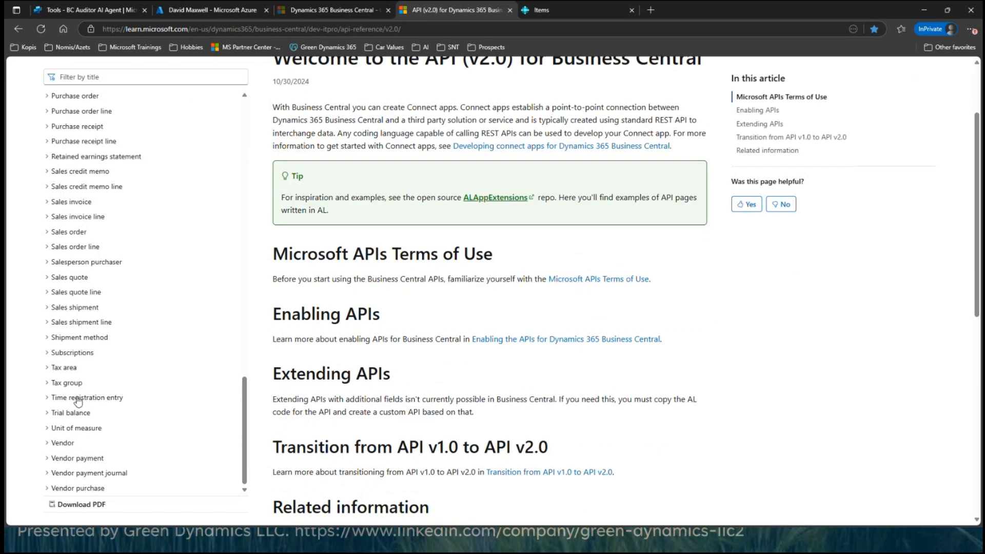
scroll(74, 390, up, 5)
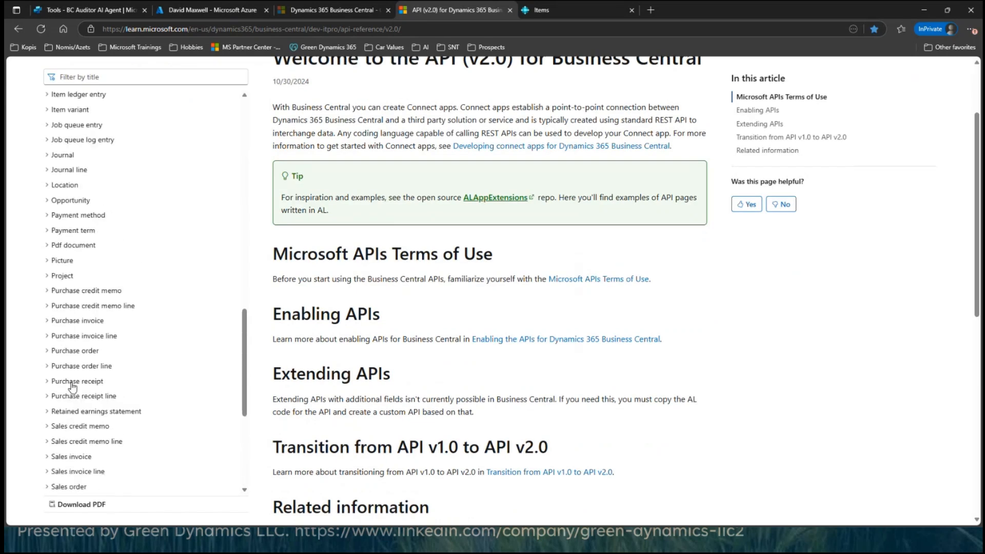
scroll(57, 401, up, 3)
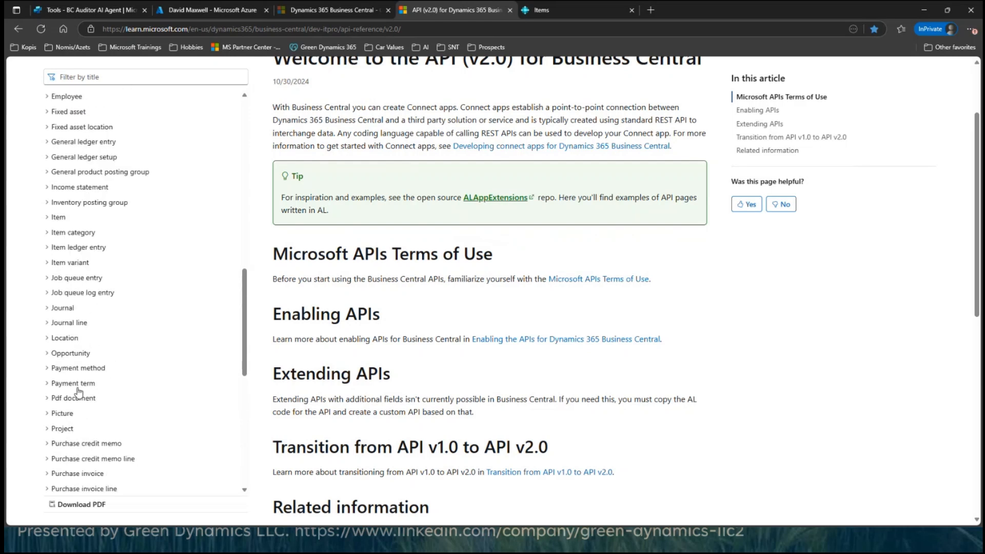
scroll(74, 412, up, 10)
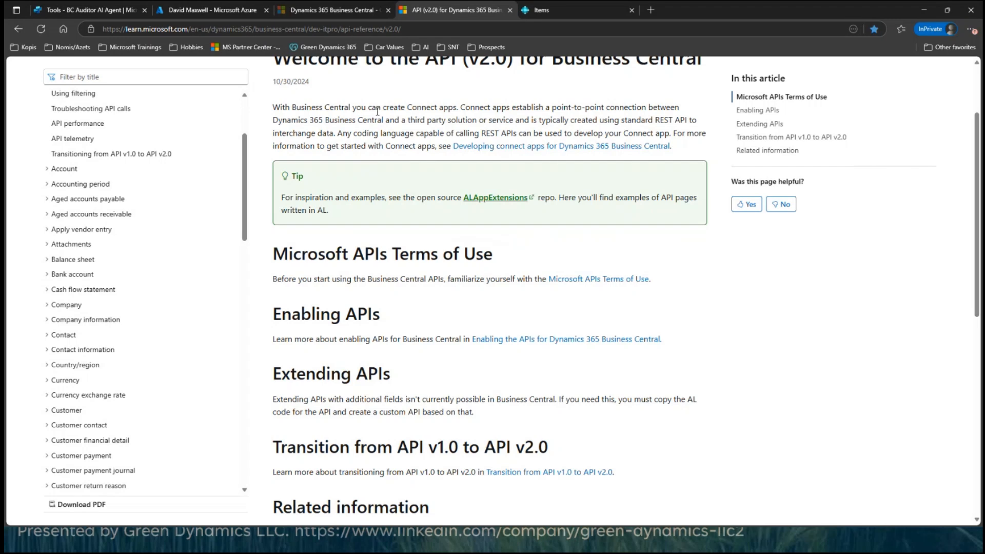
click(342, 13)
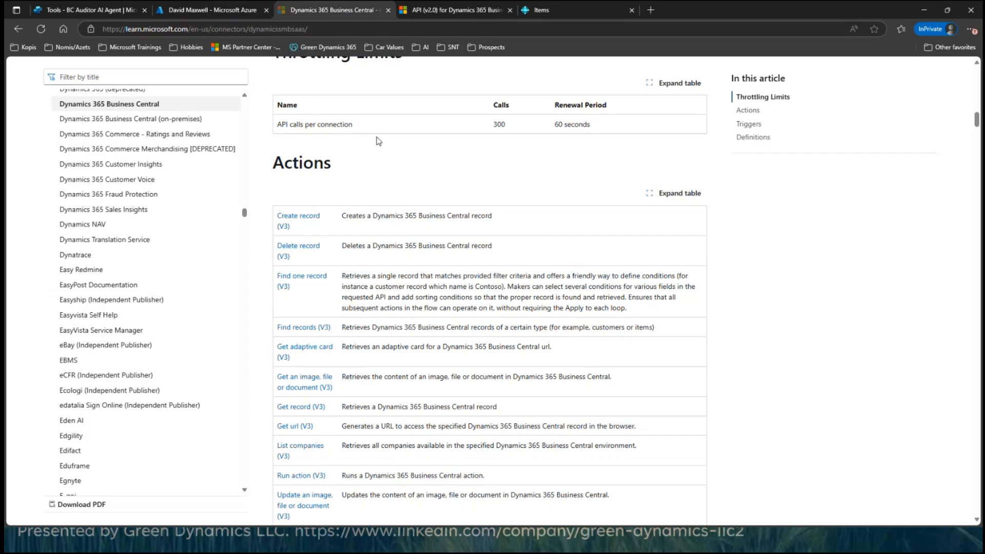
Step: Switch to the Audit AI Agent slideshow and advance to its second slide
key(alt+Tab)
key(alt+Tab)
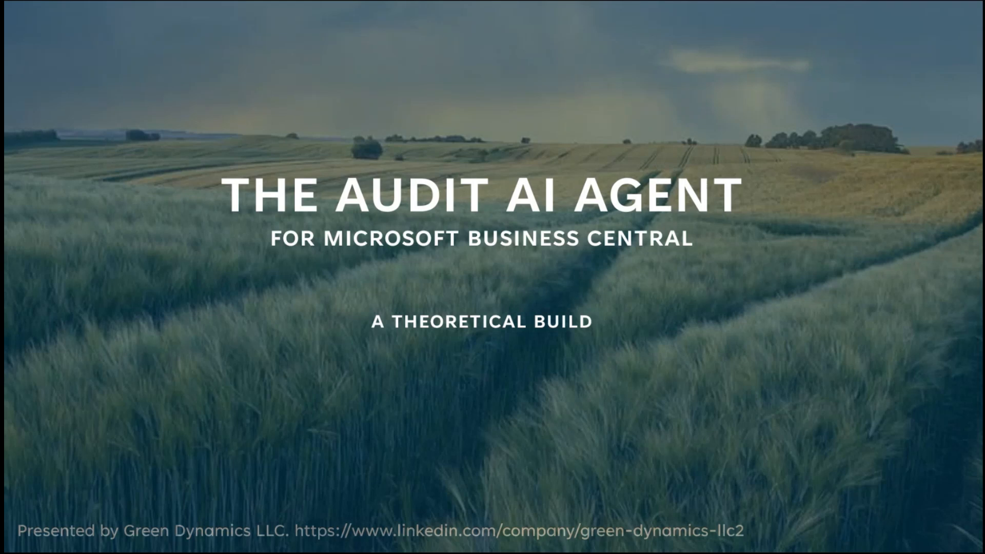
key(Right)
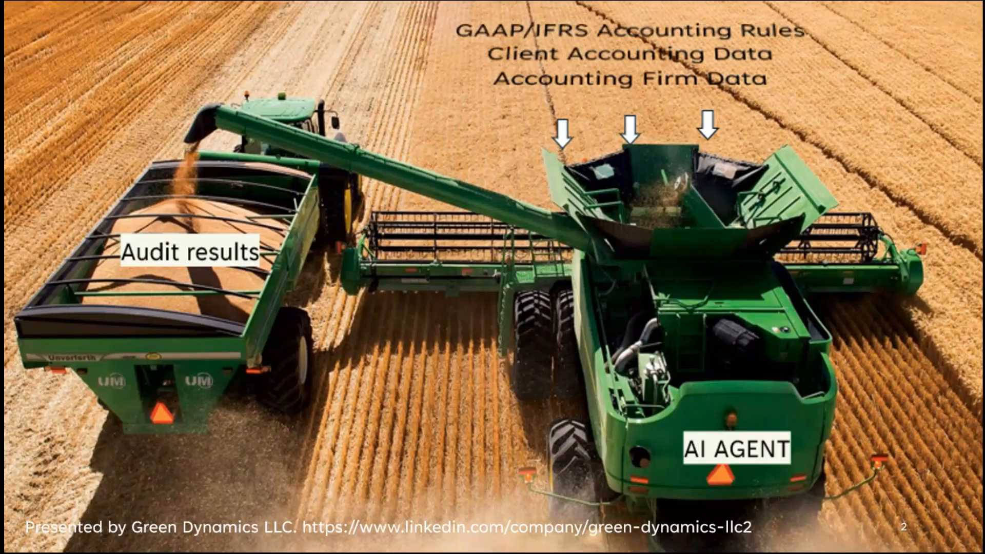